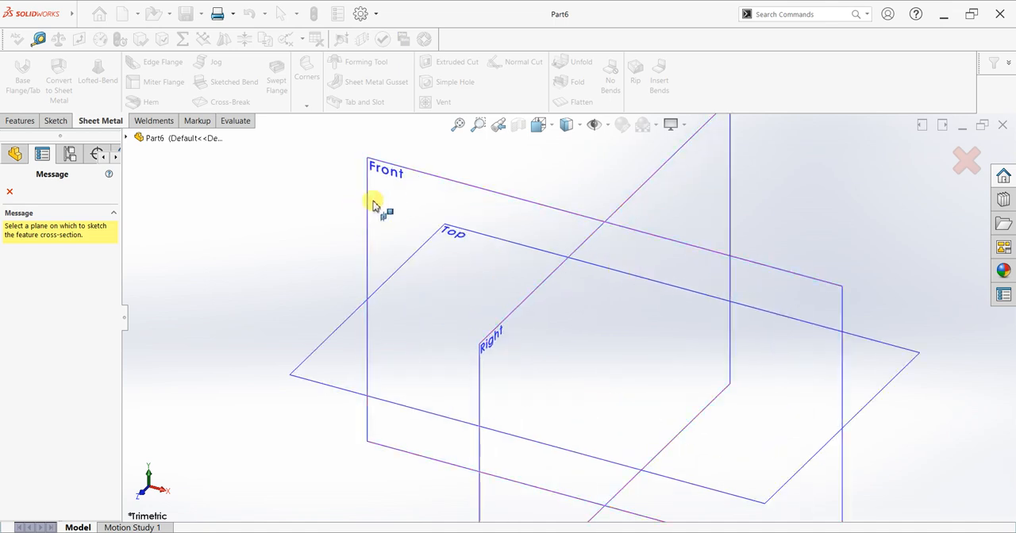
Start a sketch on the Front plane and draw a vertical centerline about 51 mm long upward from the origin.
{"action": "left_click", "coordinate": [387, 200]}
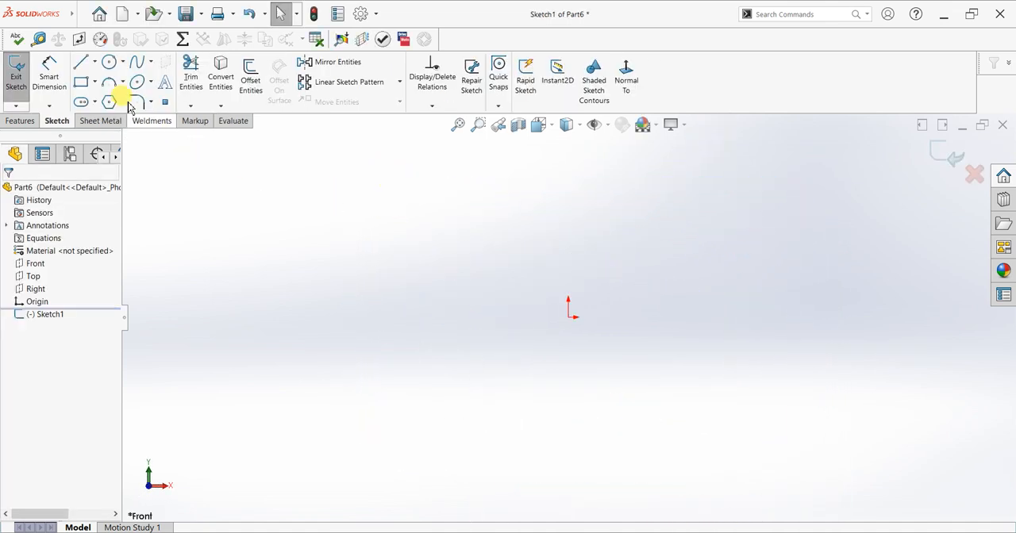
{"action": "left_click", "coordinate": [95, 62]}
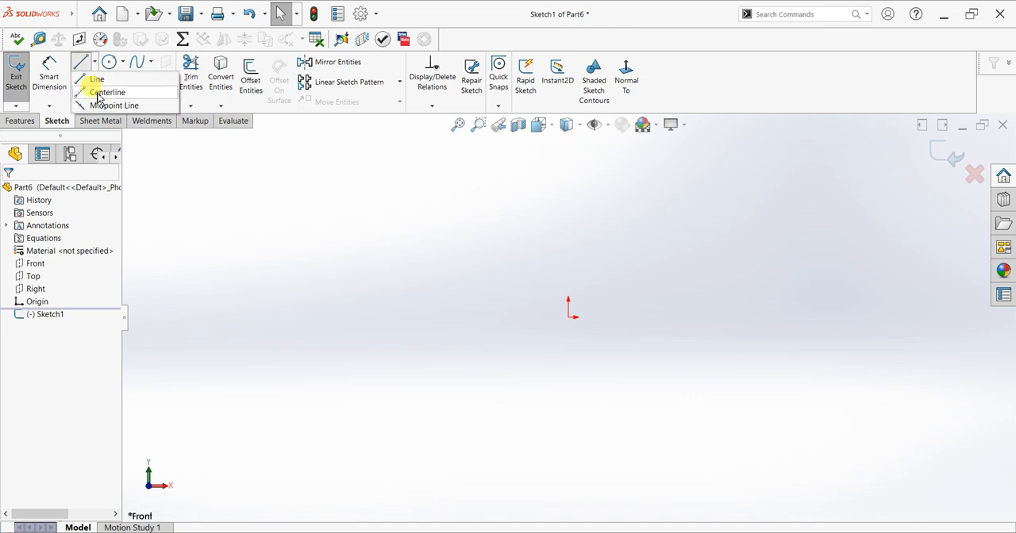
{"action": "left_click", "coordinate": [96, 90]}
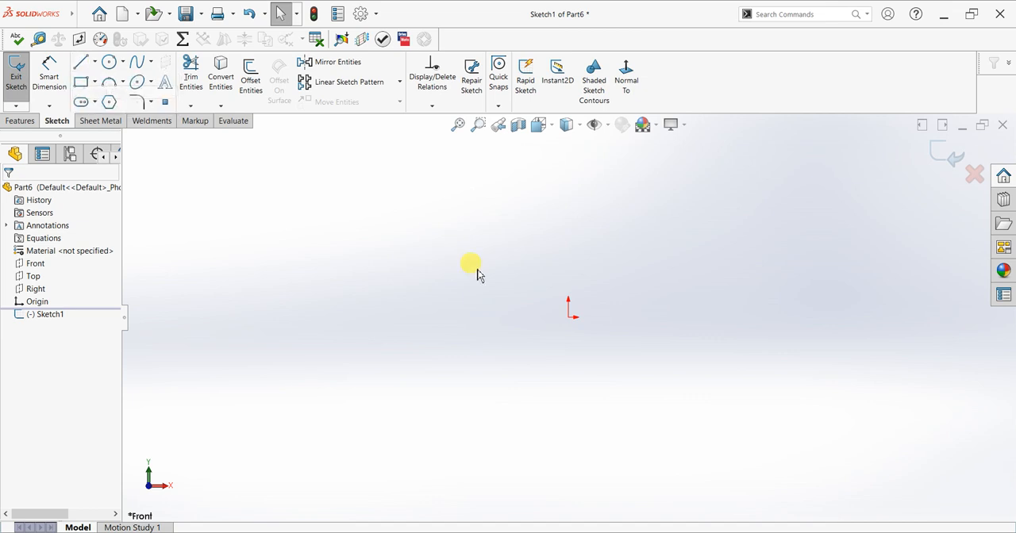
{"action": "left_click", "coordinate": [568, 318]}
{"action": "left_click", "coordinate": [568, 177]}
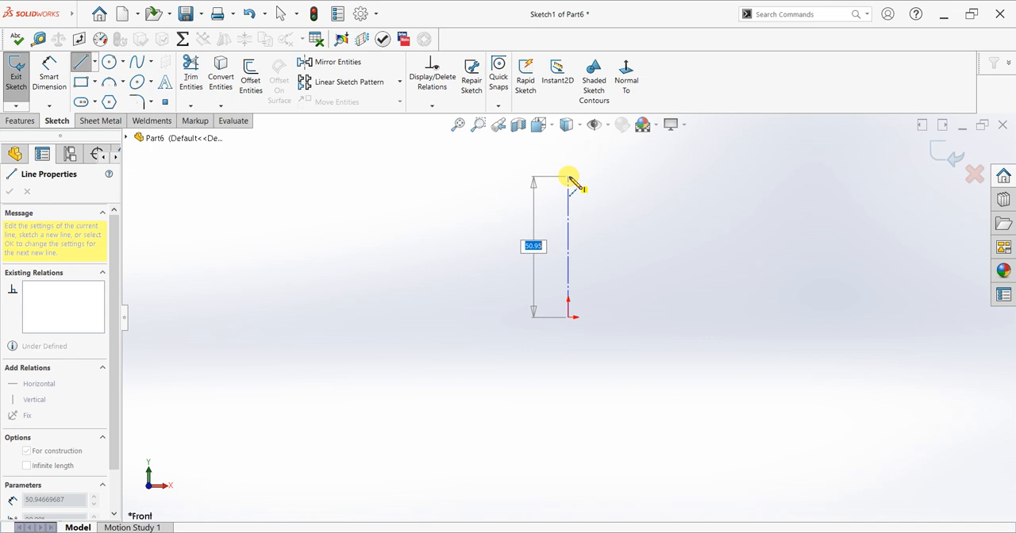
{"action": "right_click", "coordinate": [624, 182]}
{"action": "left_click", "coordinate": [631, 189]}
{"action": "scroll", "coordinate": [588, 285], "scroll_direction": "down", "scroll_amount": 2}
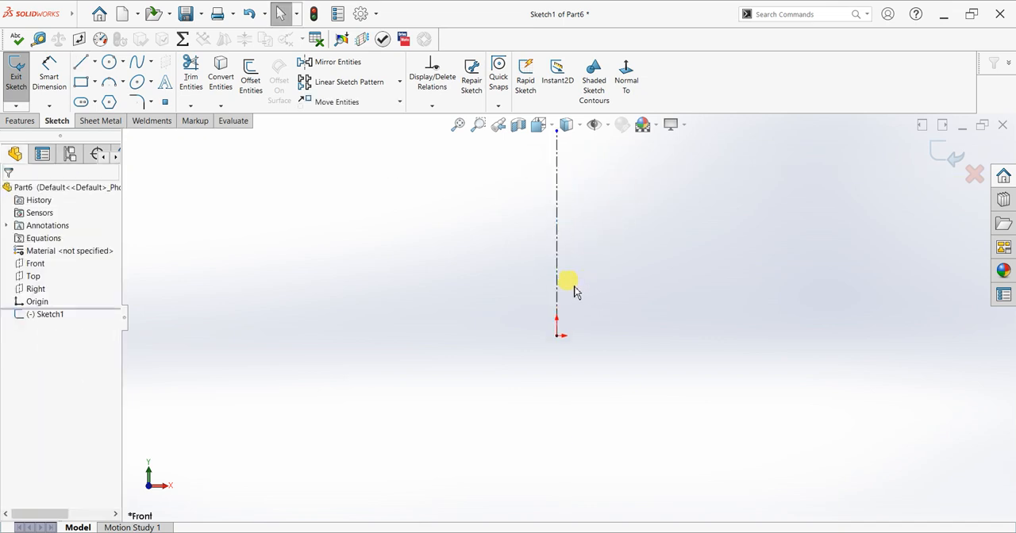
{"action": "left_click", "coordinate": [559, 265]}
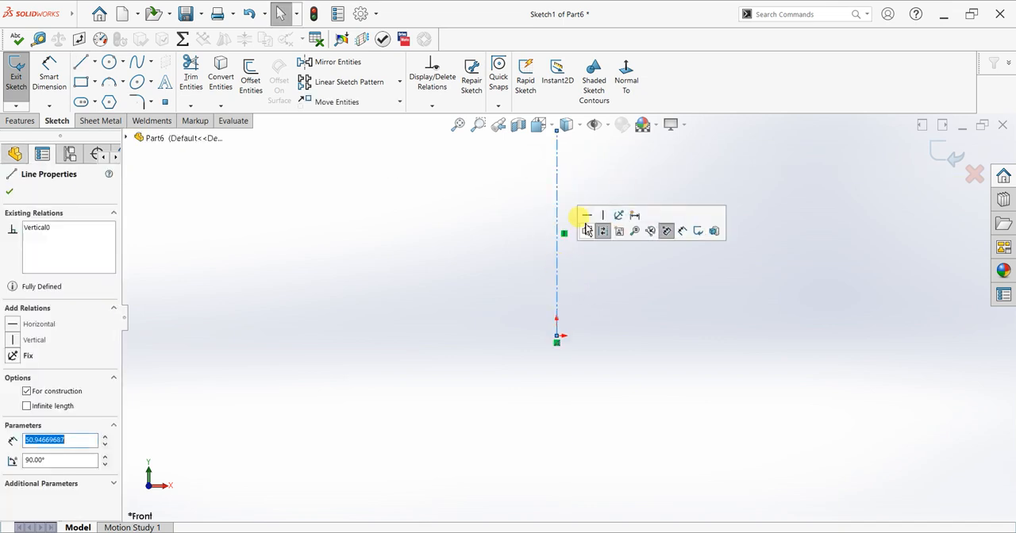
{"action": "left_click", "coordinate": [10, 191]}
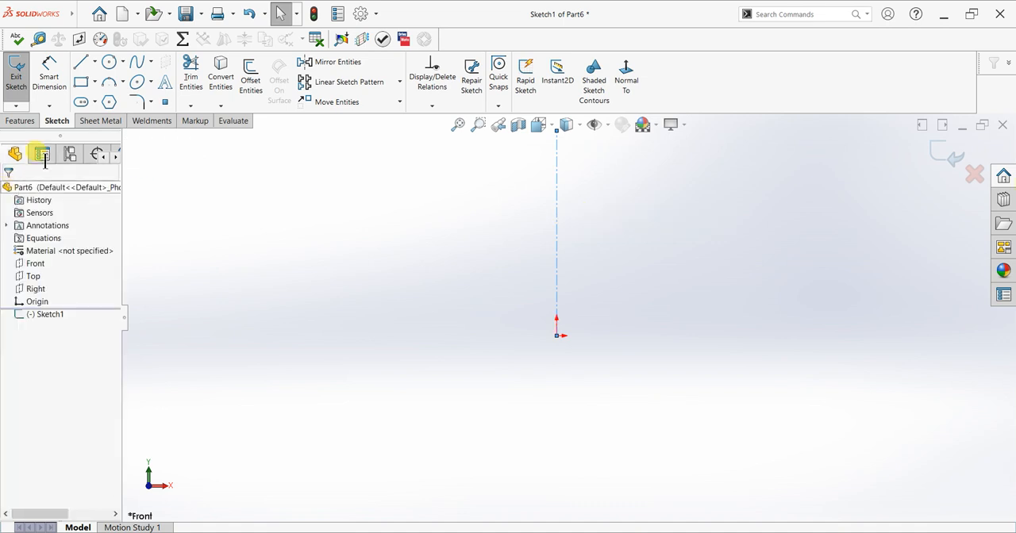
Sketch a stepped line chain from the origin: about 66 mm horizontally to the left, about 20 mm down, and about 12 mm farther left.
{"action": "left_click", "coordinate": [81, 66]}
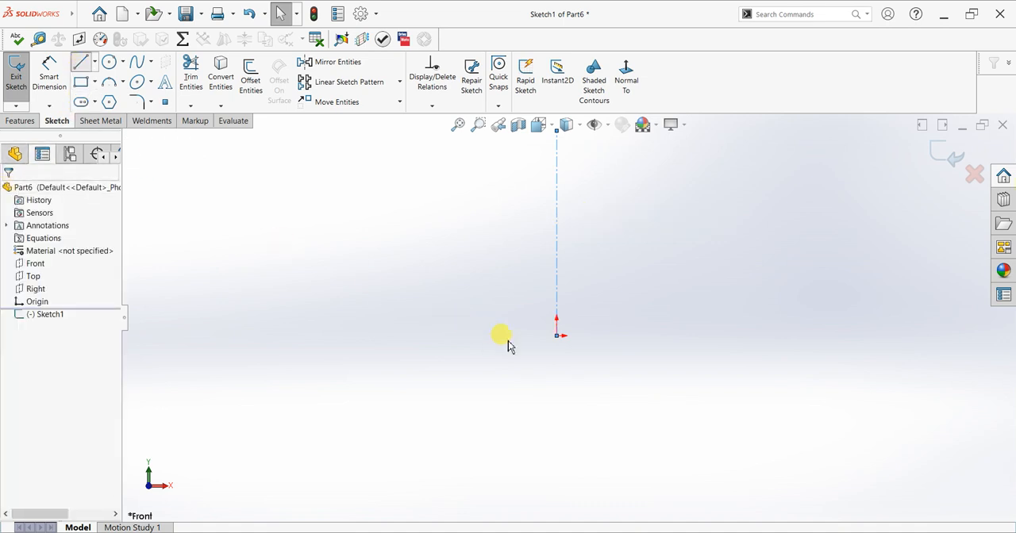
{"action": "left_click", "coordinate": [556, 336]}
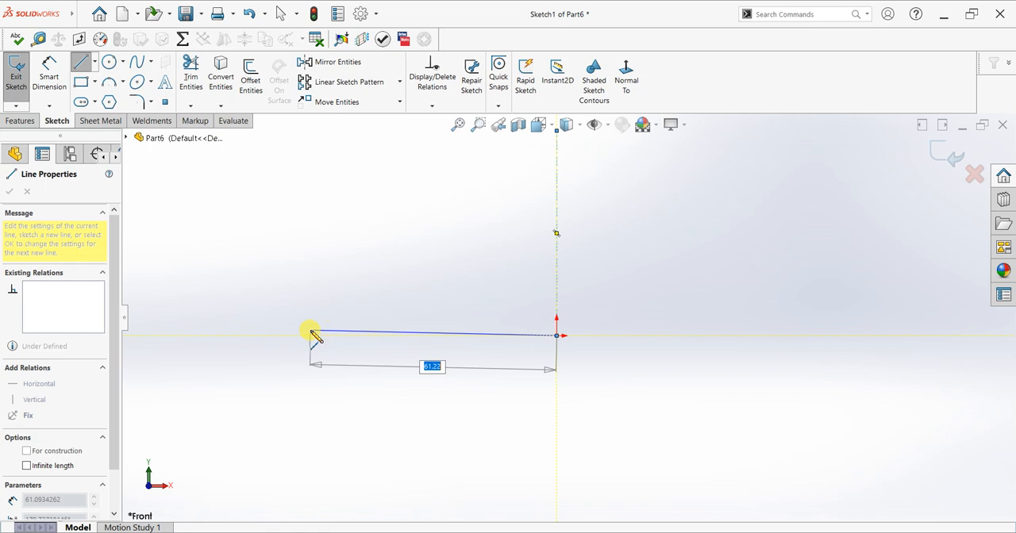
{"action": "left_click", "coordinate": [289, 336]}
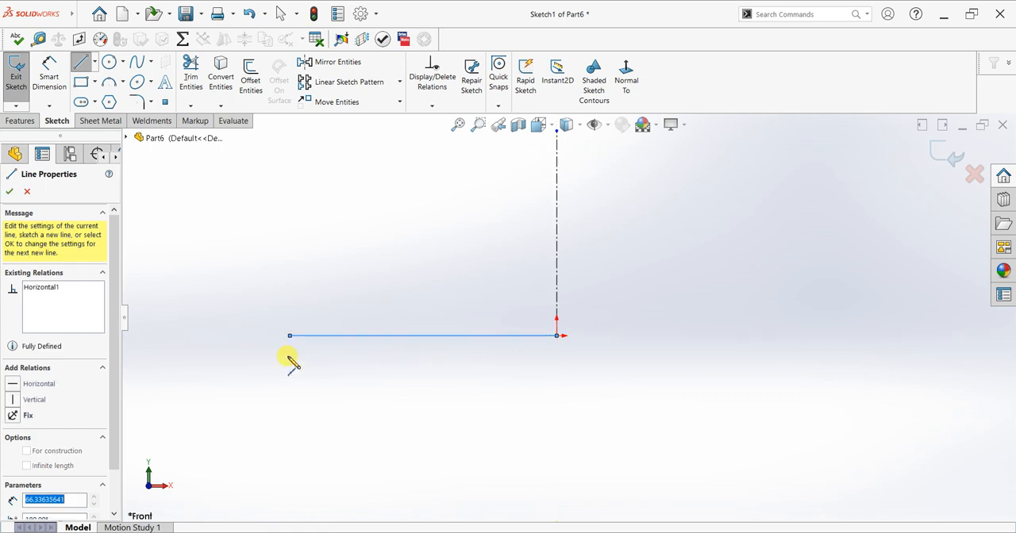
{"action": "left_click", "coordinate": [289, 418]}
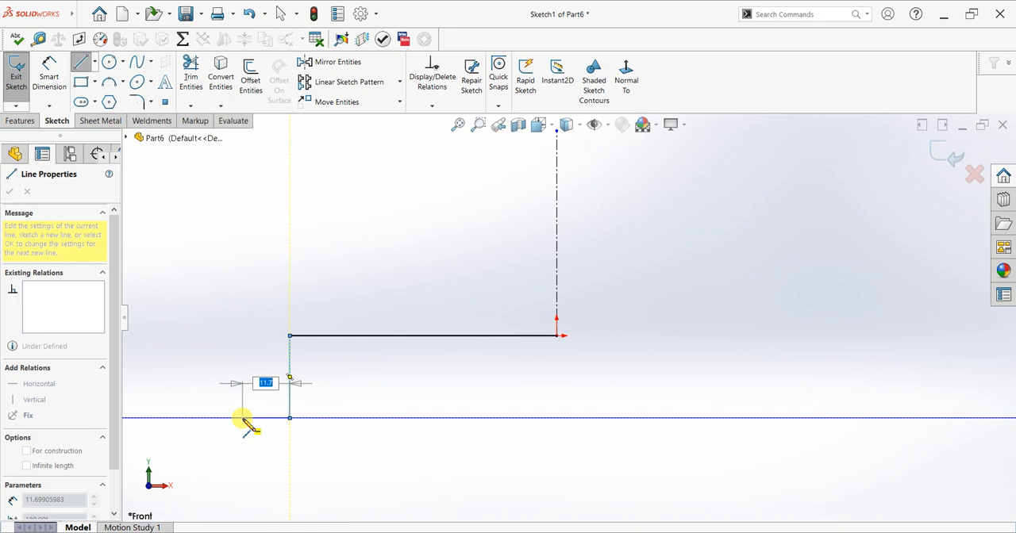
{"action": "left_click", "coordinate": [242, 418]}
{"action": "key", "text": "Escape"}
{"action": "scroll", "coordinate": [320, 344], "scroll_direction": "up", "scroll_amount": 2}
{"action": "scroll", "coordinate": [408, 378], "scroll_direction": "down", "scroll_amount": 3}
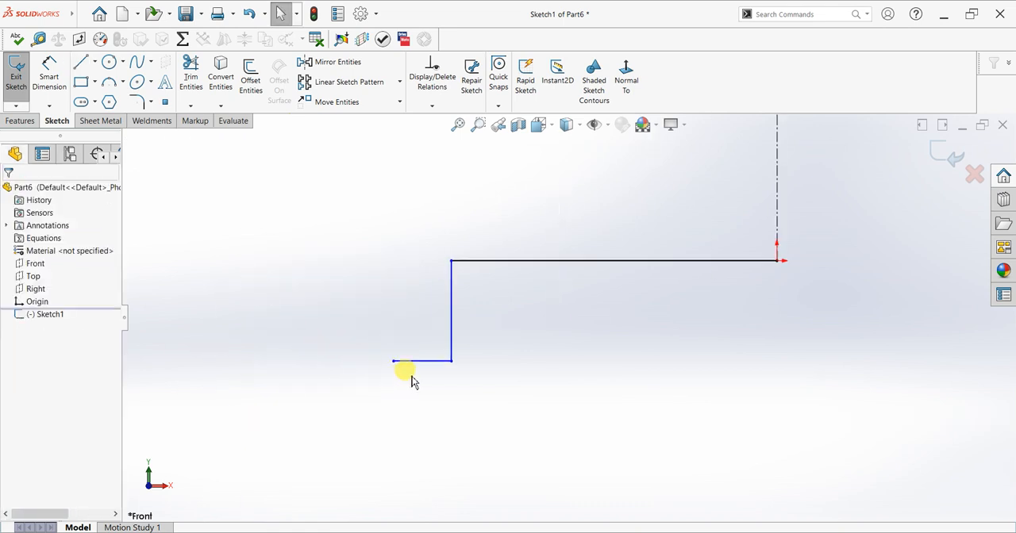
Dimension the distance between the profile's vertical line and the centerline as 60 mm.
{"action": "left_click", "coordinate": [49, 75]}
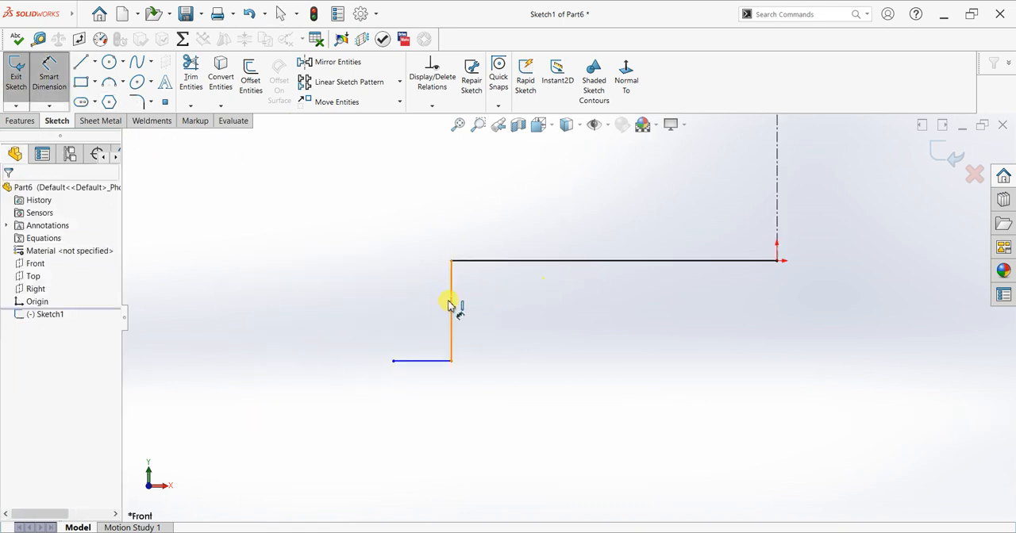
{"action": "left_click", "coordinate": [786, 240]}
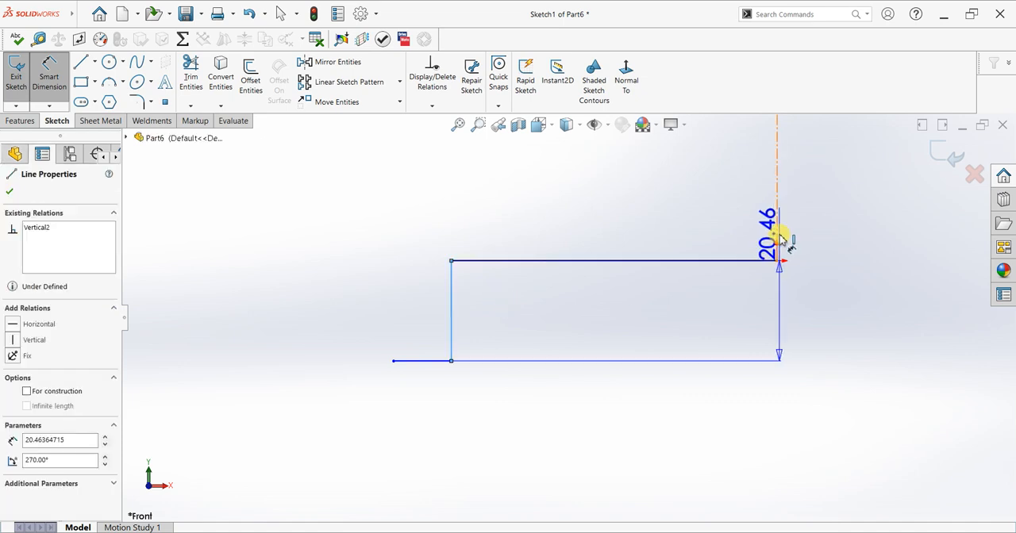
{"action": "left_click", "coordinate": [731, 351]}
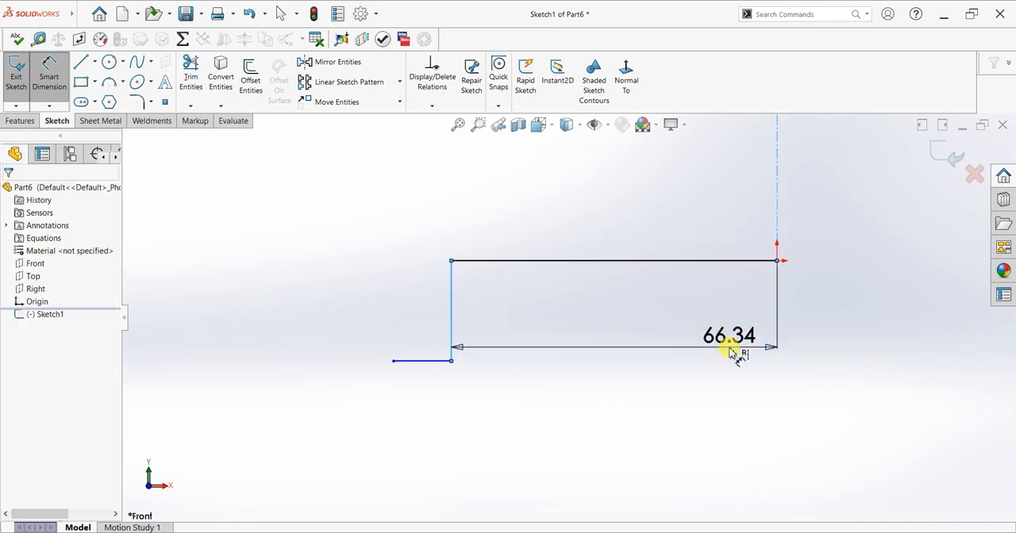
{"action": "type", "text": "60"}
{"action": "key", "text": "Return"}
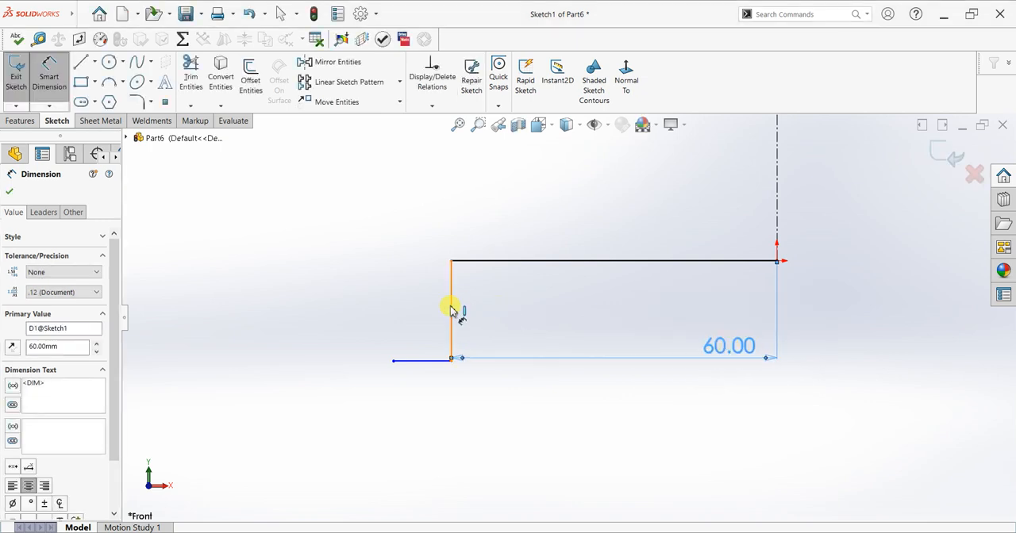
Dimension the profile's vertical line as 20 mm and its lower horizontal line as 30 mm.
{"action": "left_click", "coordinate": [512, 318]}
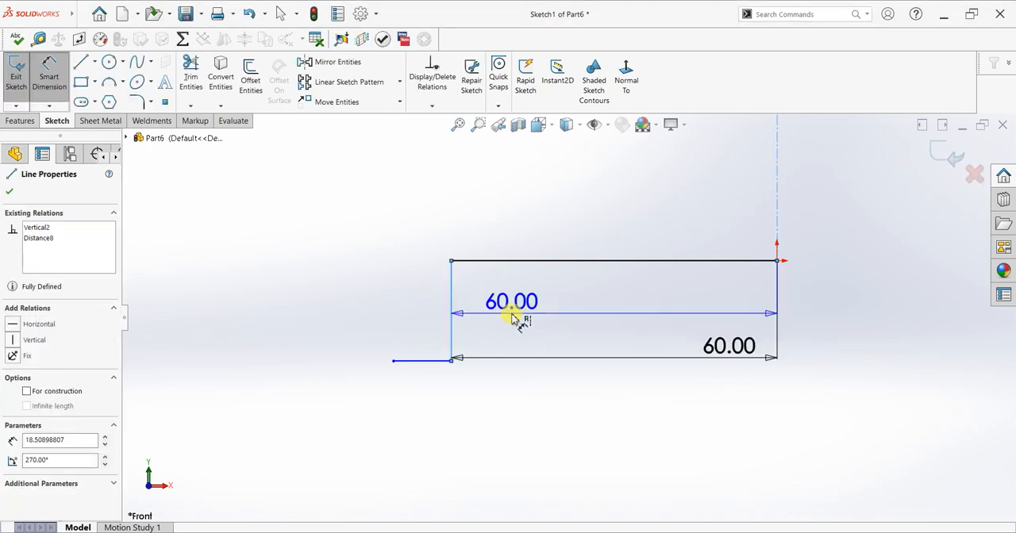
{"action": "key", "text": "Escape"}
{"action": "left_click", "coordinate": [523, 318]}
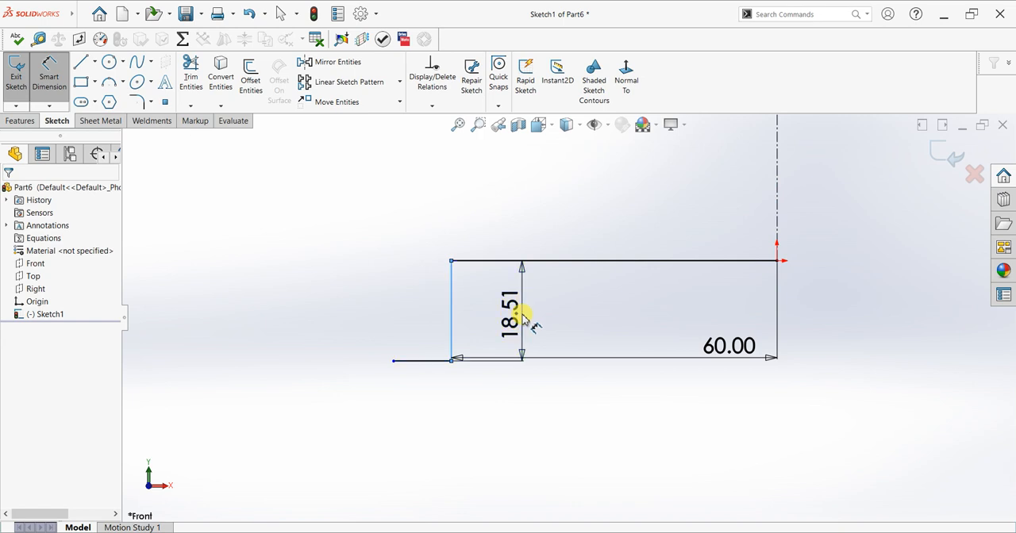
{"action": "type", "text": "20"}
{"action": "key", "text": "Return"}
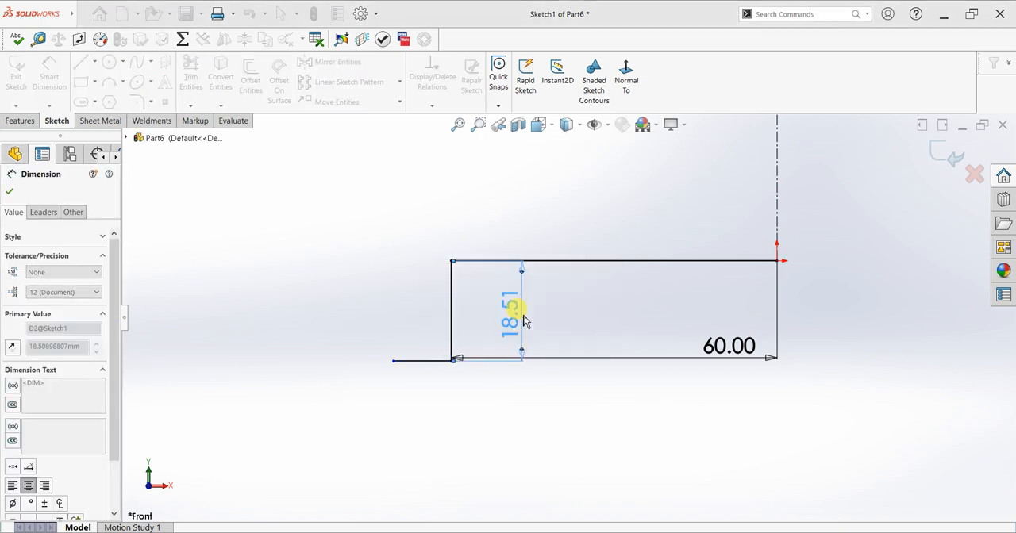
{"action": "left_click", "coordinate": [428, 424]}
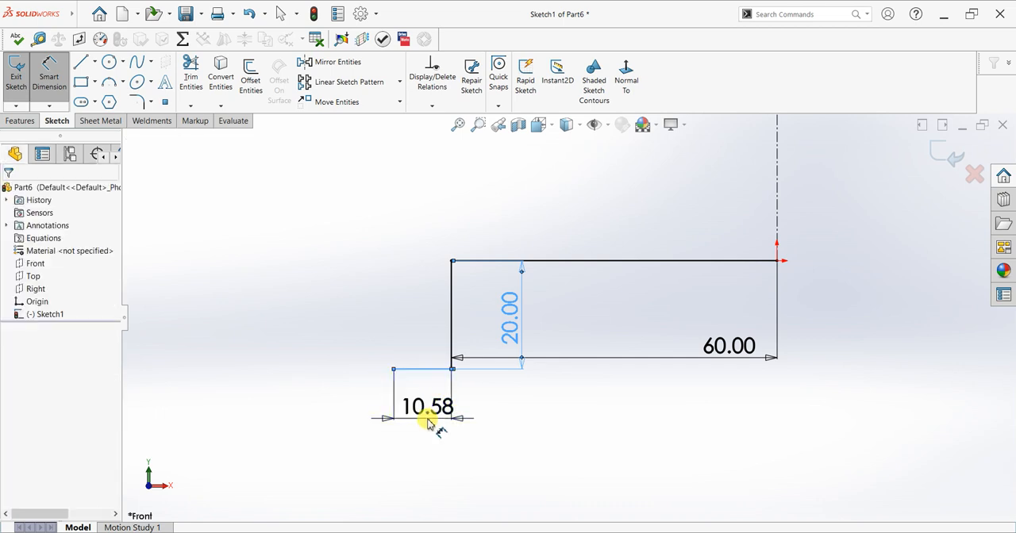
{"action": "key", "text": "Return"}
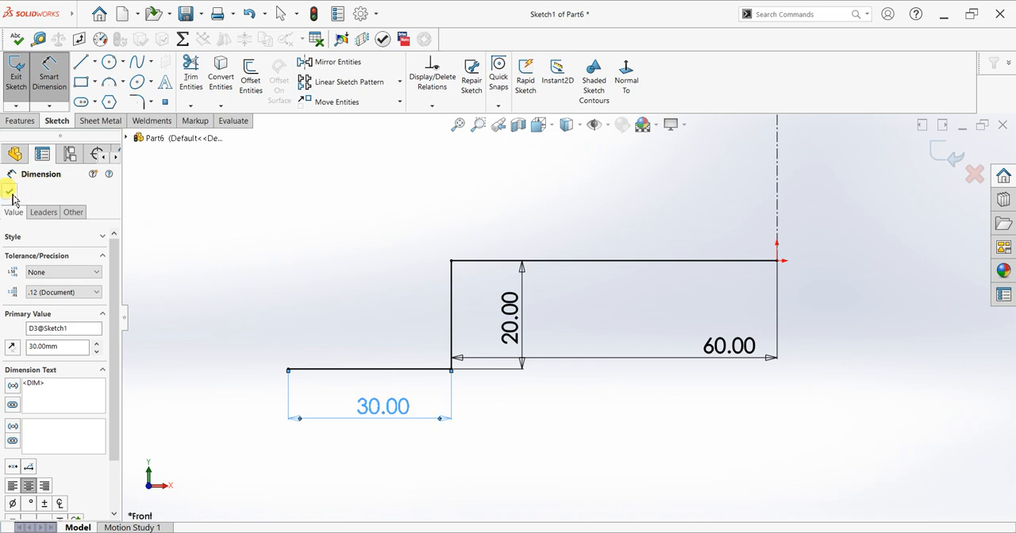
{"action": "left_click", "coordinate": [10, 192]}
Round both corners of the stepped profile with 2 mm sketch fillets.
{"action": "left_click", "coordinate": [137, 102]}
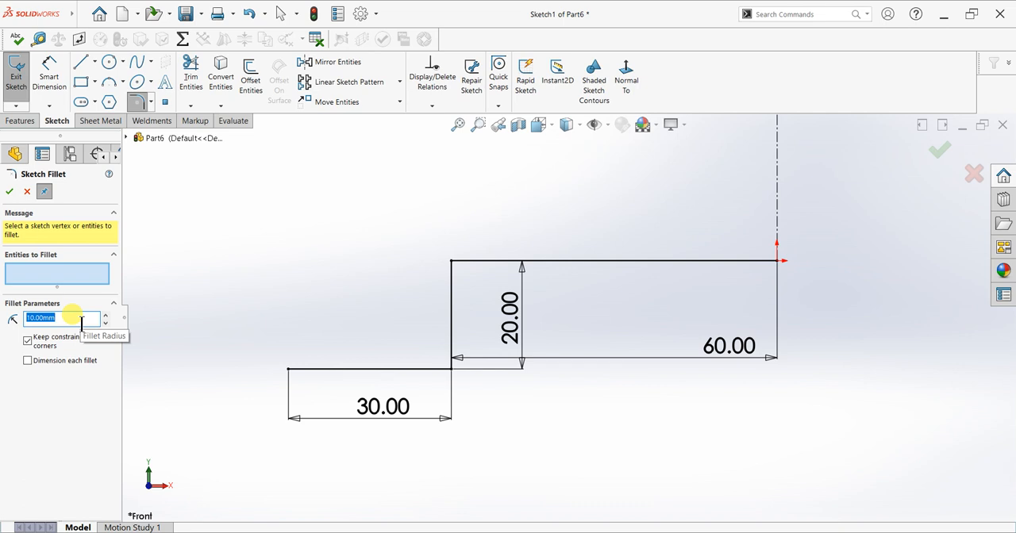
{"action": "type", "text": "0."}
{"action": "left_click", "coordinate": [450, 368]}
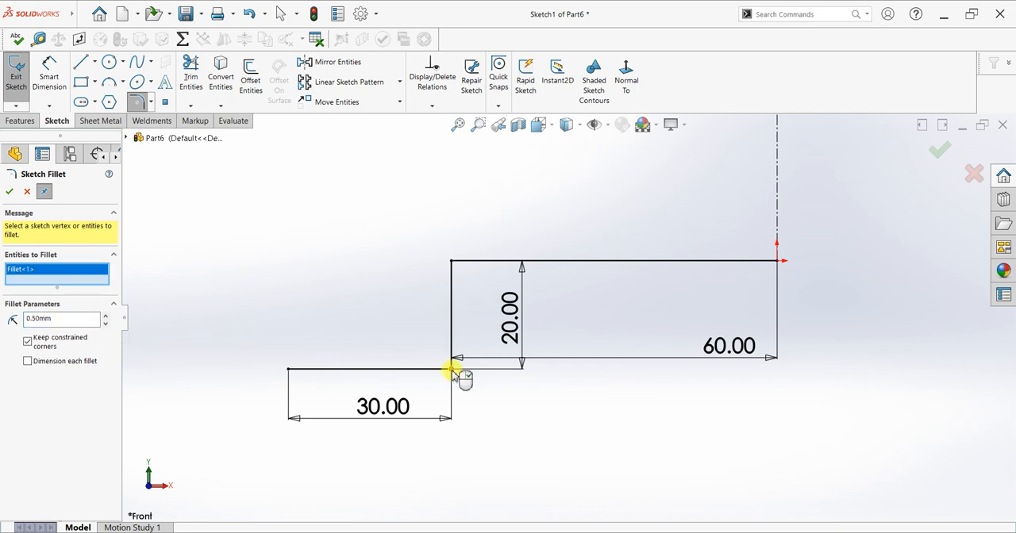
{"action": "left_click", "coordinate": [453, 269]}
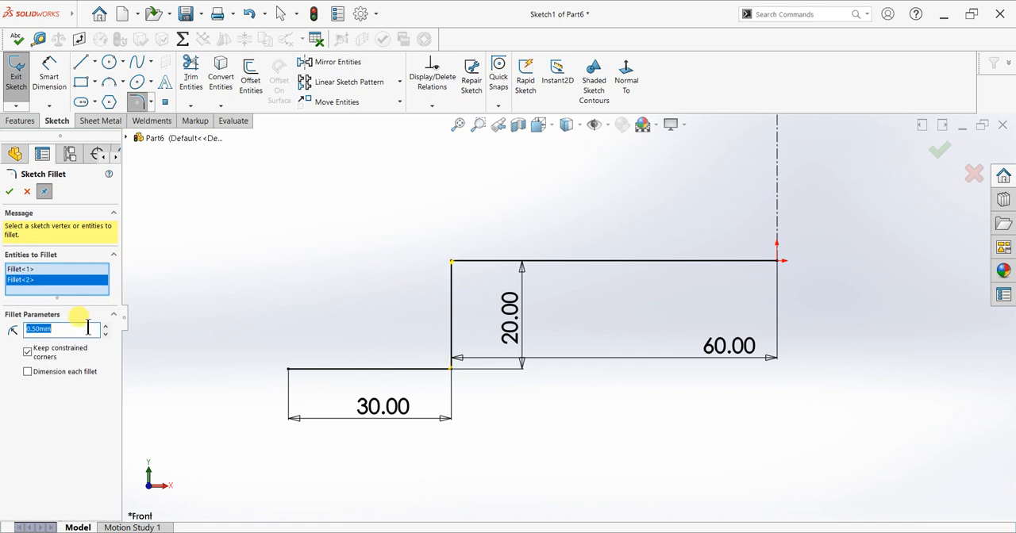
{"action": "type", "text": "2."}
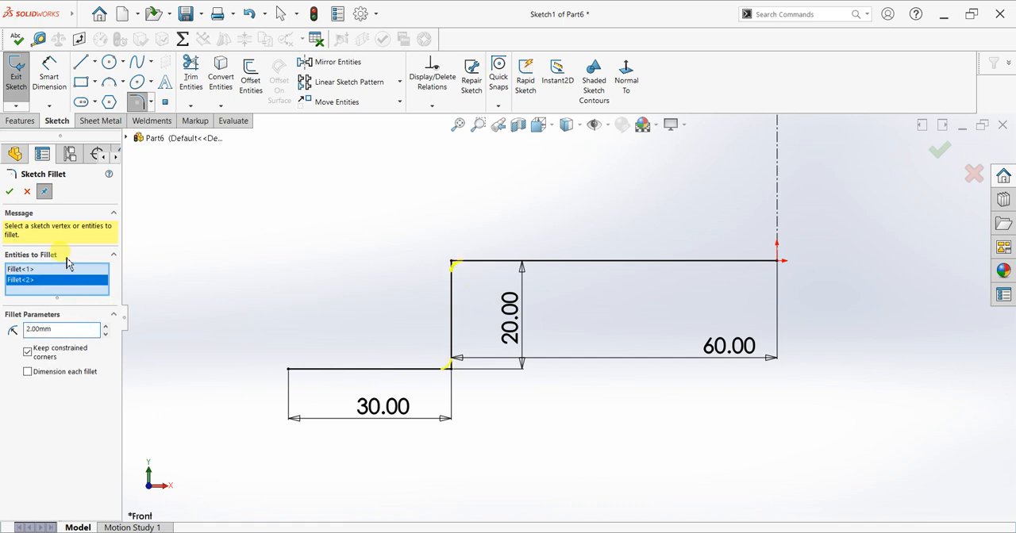
{"action": "left_click", "coordinate": [9, 192]}
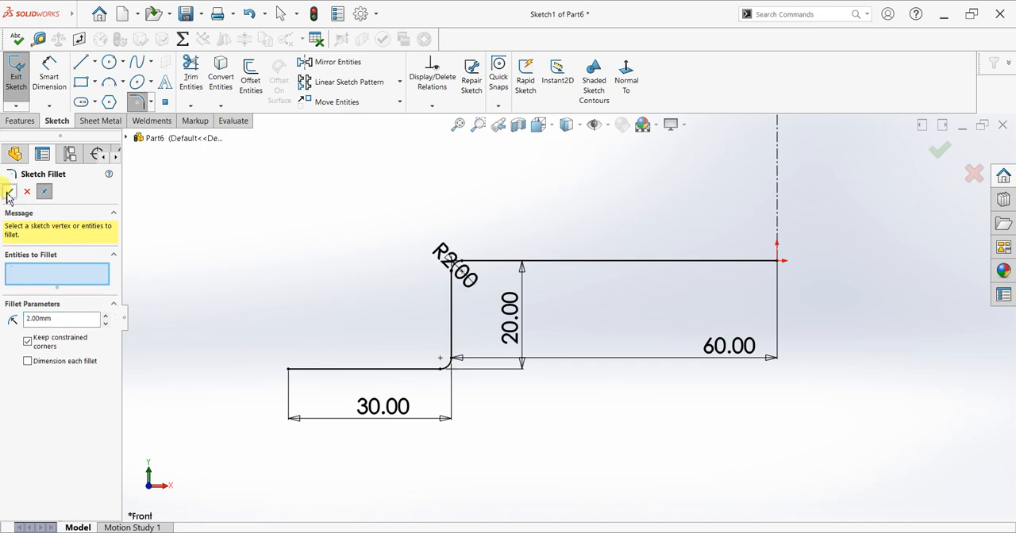
{"action": "left_click", "coordinate": [8, 194]}
Mirror the filleted stepped profile about the vertical centerline, keeping the original.
{"action": "scroll", "coordinate": [752, 244], "scroll_direction": "up", "scroll_amount": 3}
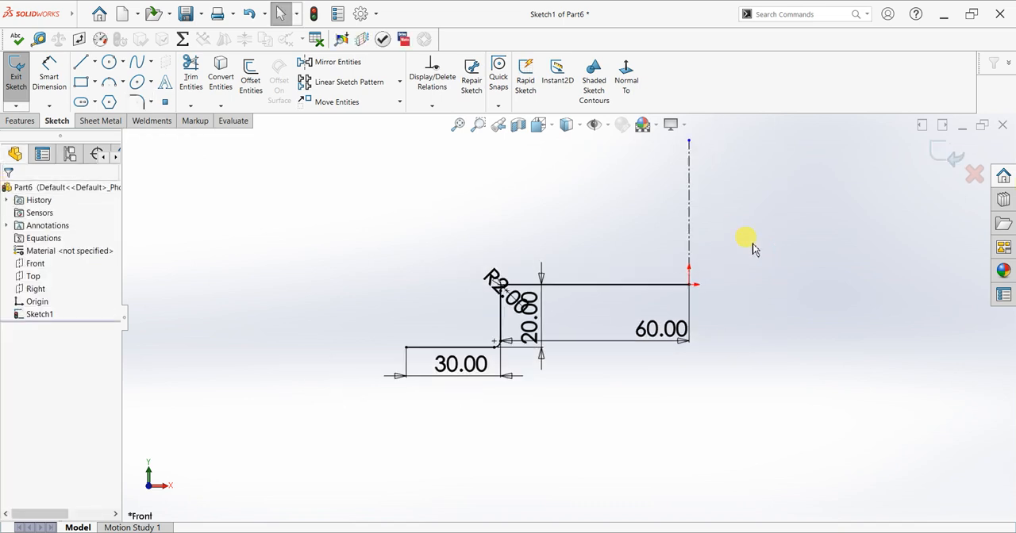
{"action": "scroll", "coordinate": [767, 280], "scroll_direction": "down", "scroll_amount": 2}
{"action": "left_click", "coordinate": [326, 62]}
{"action": "mouse_move", "coordinate": [610, 257]}
{"action": "left_mouse_down"}
{"action": "mouse_move", "coordinate": [325, 351]}
{"action": "mouse_move", "coordinate": [187, 438]}
{"action": "left_mouse_up"}
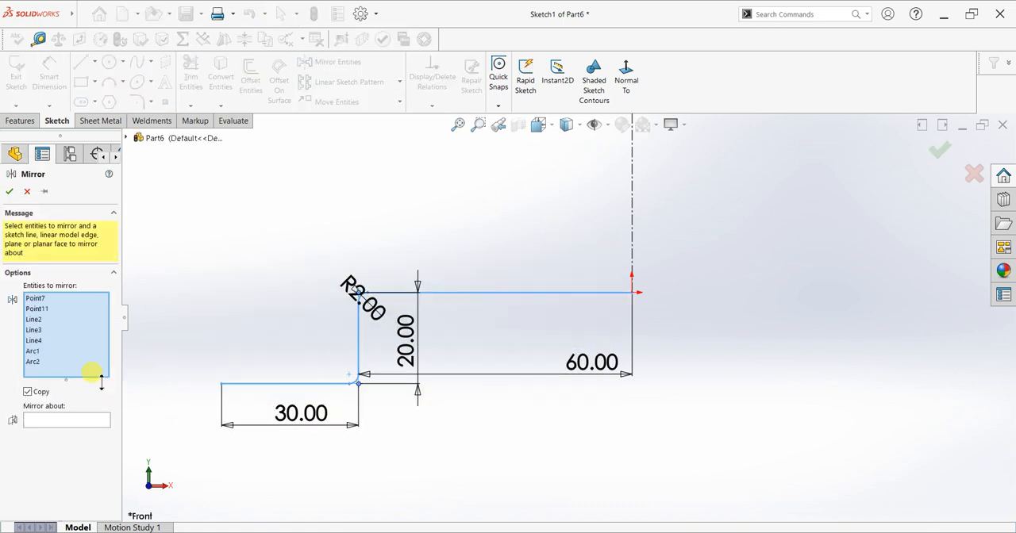
{"action": "left_click", "coordinate": [60, 424]}
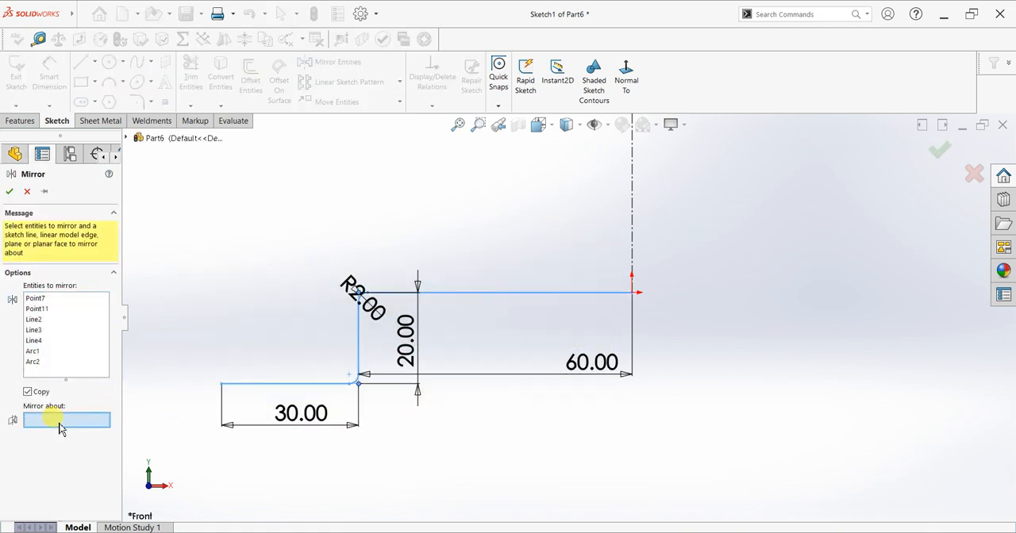
{"action": "left_click", "coordinate": [633, 250]}
{"action": "left_click", "coordinate": [10, 191]}
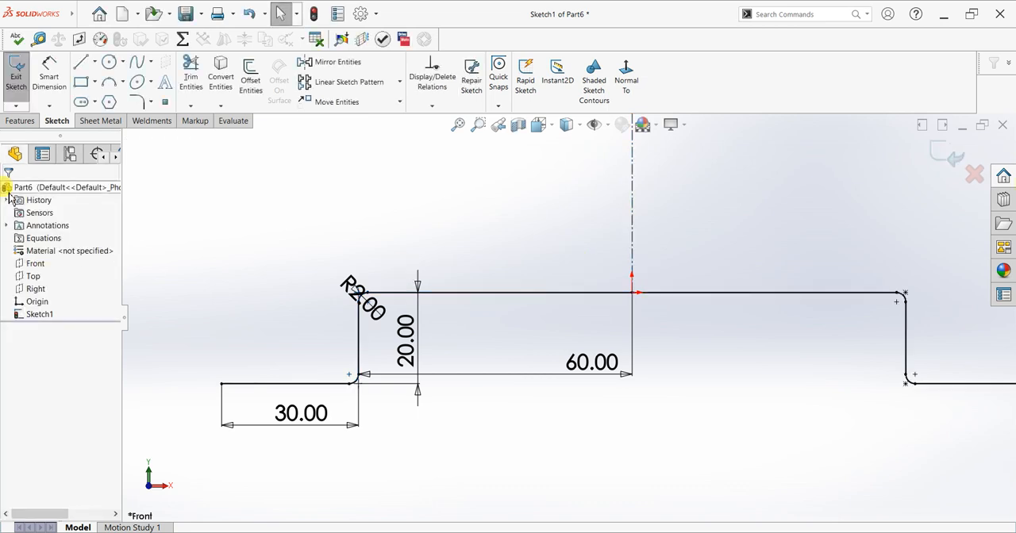
Finish the sketch to preview the base flange and reverse its thickness direction.
{"action": "key", "text": "f"}
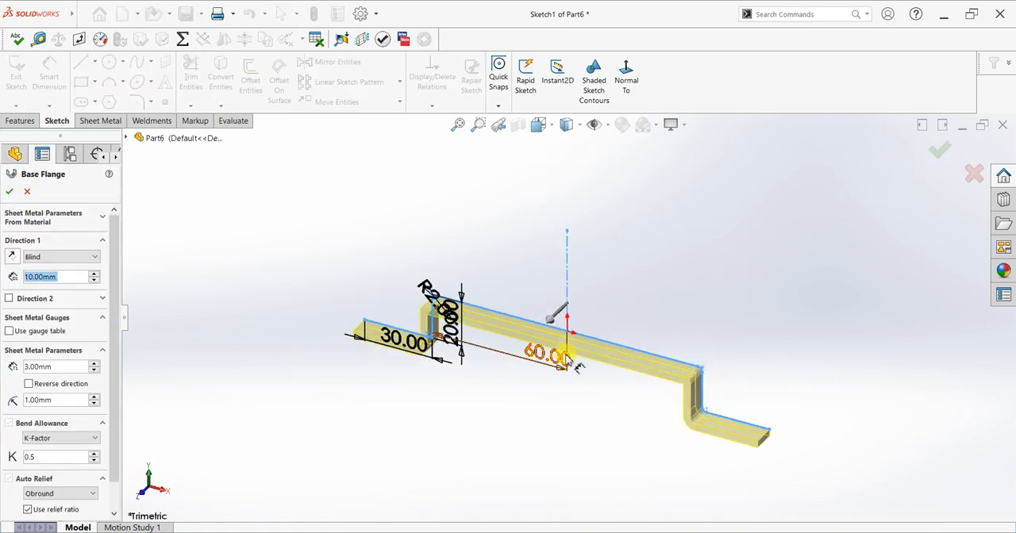
{"action": "scroll", "coordinate": [556, 368], "scroll_direction": "down", "scroll_amount": 5}
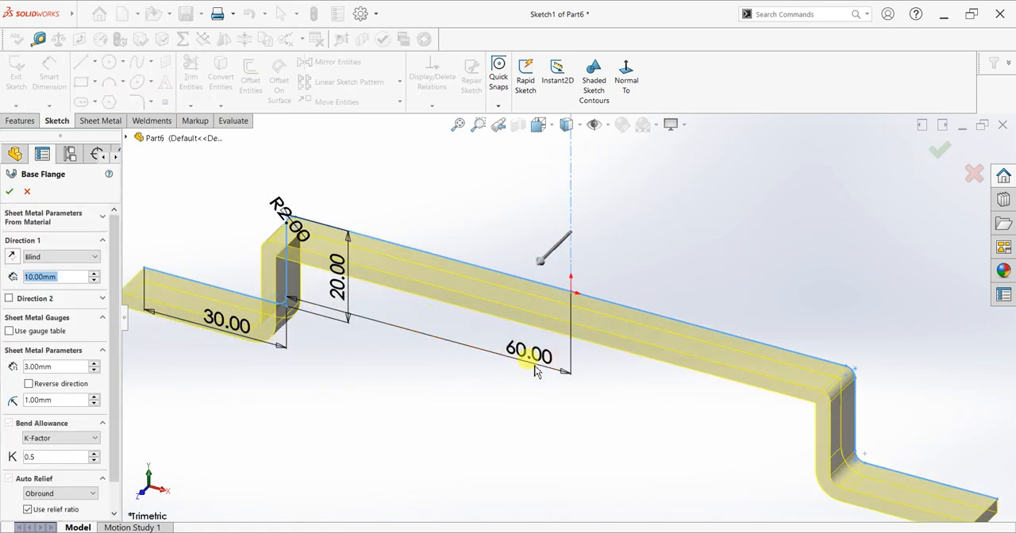
{"action": "left_click", "coordinate": [30, 385]}
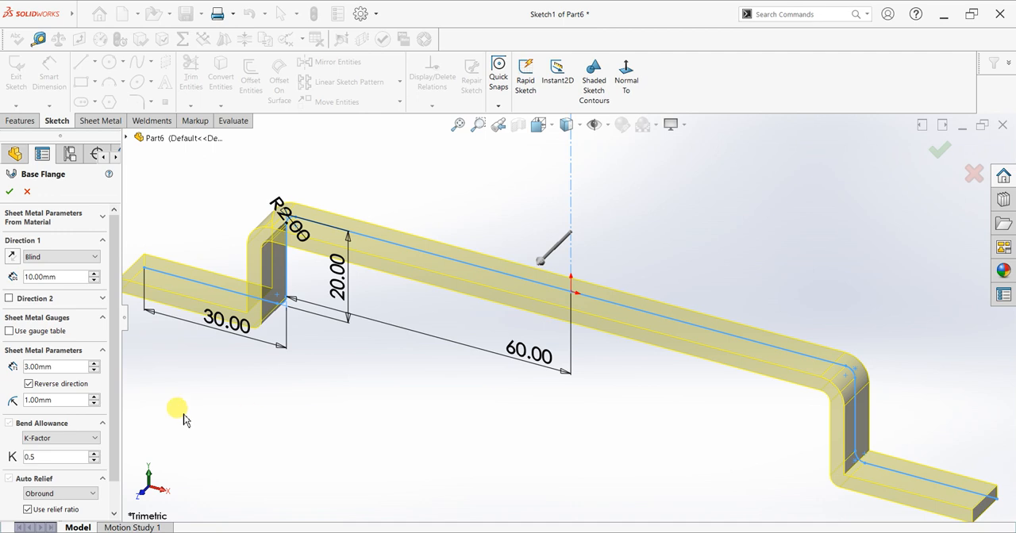
{"action": "middle_click_drag", "start_coordinate": [317, 424], "coordinate": [329, 377]}
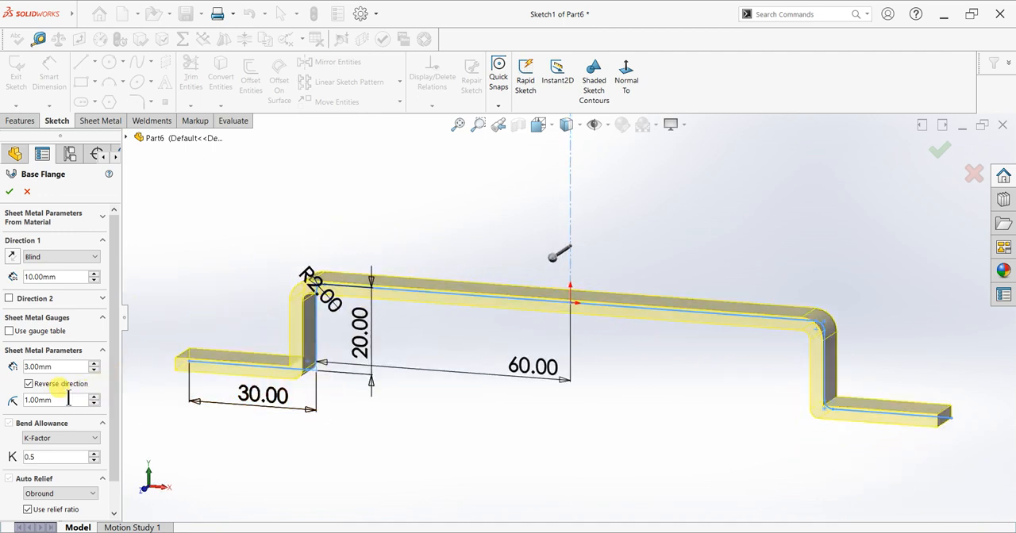
Set the base flange's bend radius to 2 mm and its sheet thickness to 1.5 mm.
{"action": "type", "text": "2"}
{"action": "key", "text": "Return"}
{"action": "left_click", "coordinate": [59, 367]}
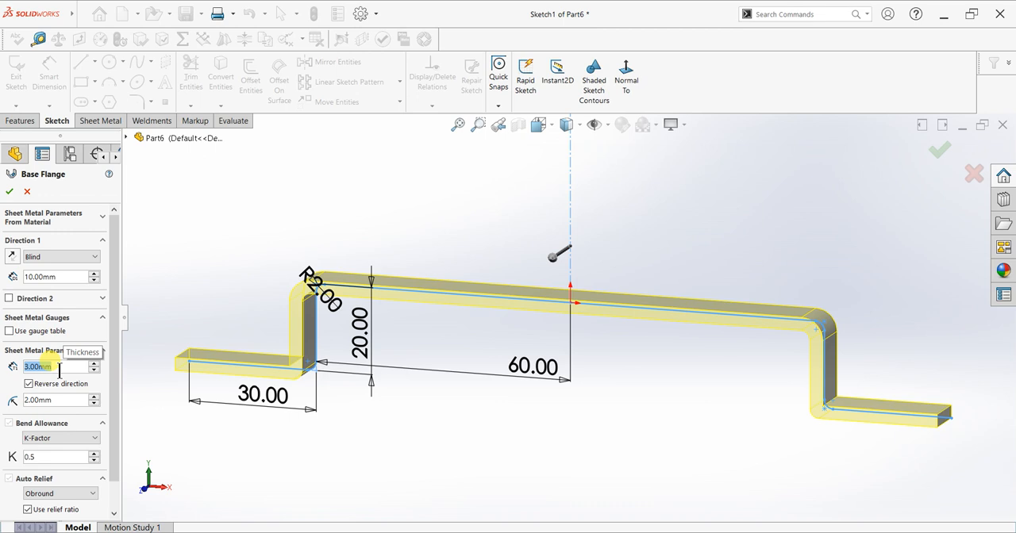
{"action": "type", "text": "1.5"}
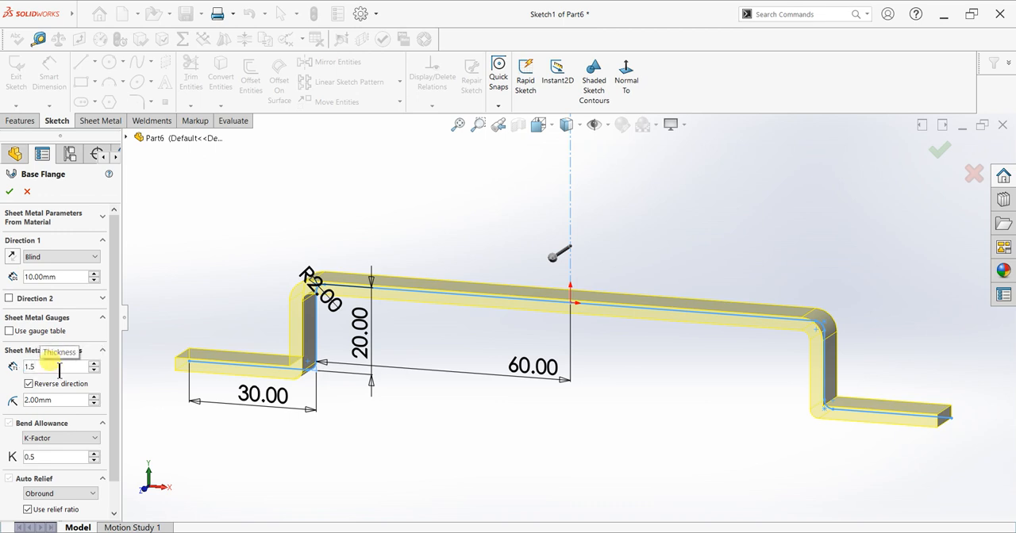
{"action": "key", "text": "Return"}
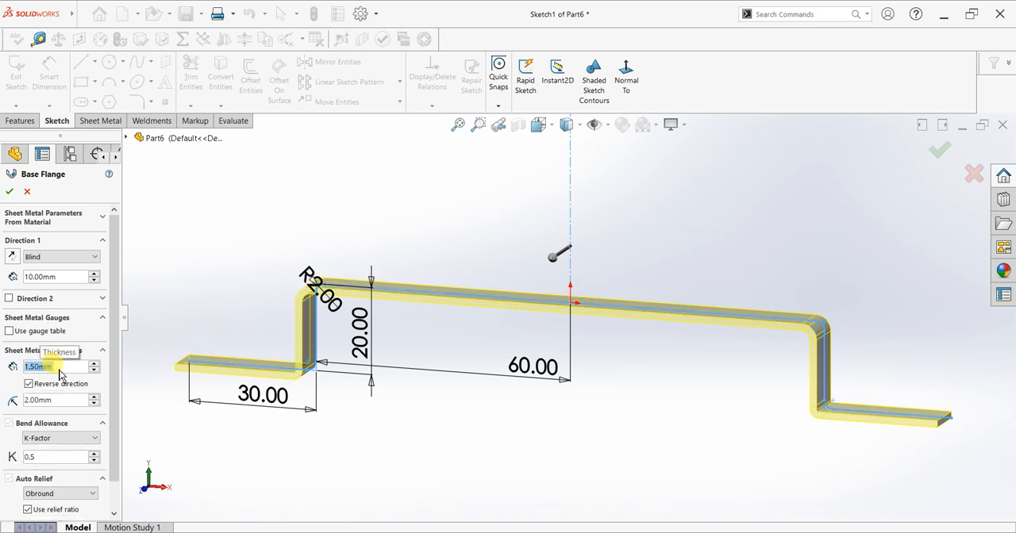
Set the base flange's blind depth to 60 mm and reverse its extrusion direction.
{"action": "left_click", "coordinate": [67, 277]}
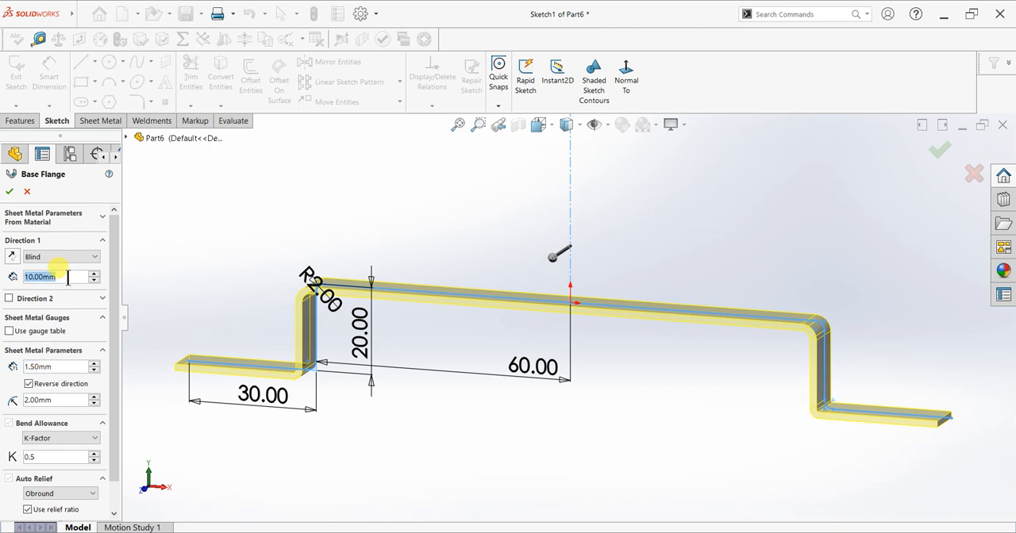
{"action": "type", "text": "60"}
{"action": "key", "text": "Return"}
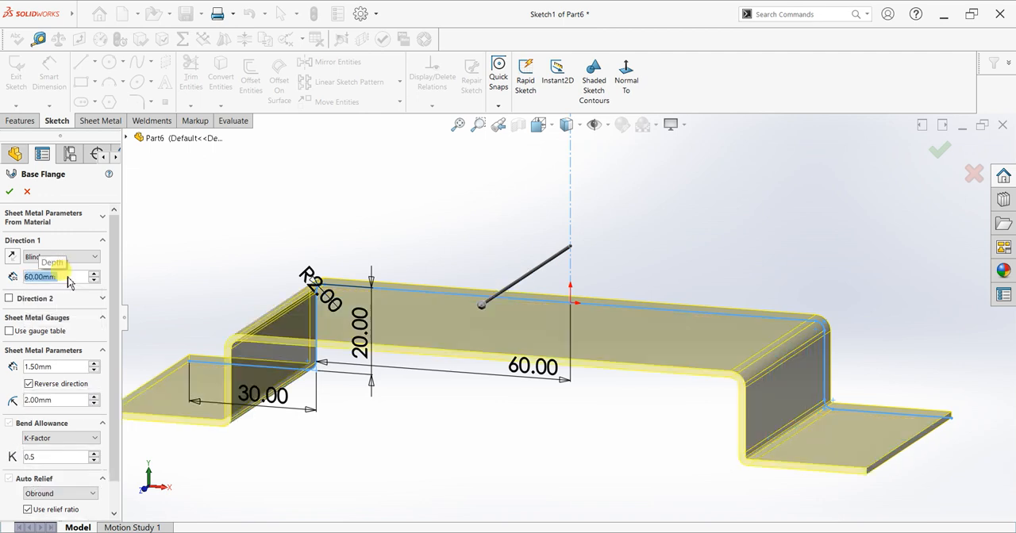
{"action": "left_click", "coordinate": [12, 257]}
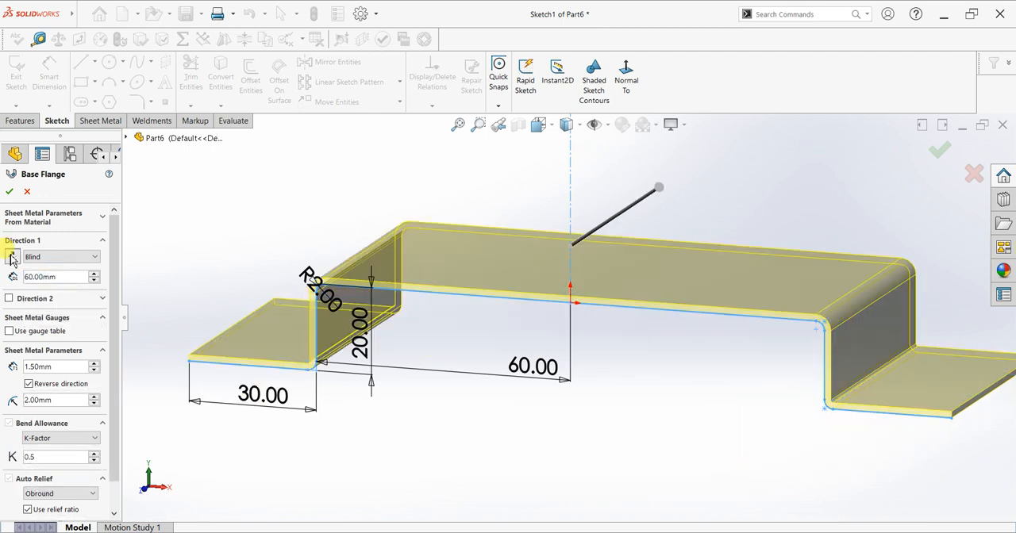
{"action": "middle_click_drag", "start_coordinate": [261, 281], "coordinate": [645, 238]}
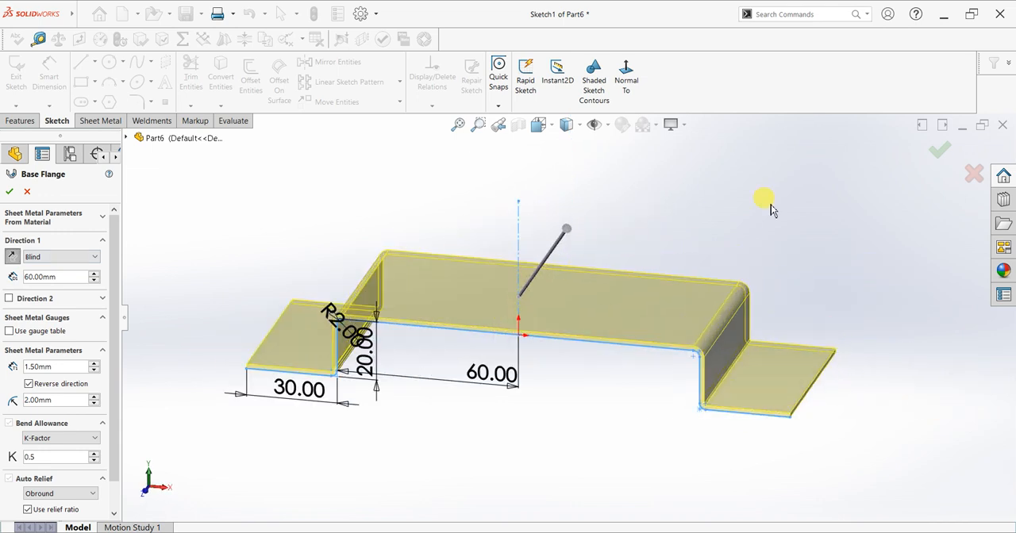
Choose Rectangular as the auto relief type and create the base flange.
{"action": "scroll", "coordinate": [107, 429], "scroll_direction": "down", "scroll_amount": 2}
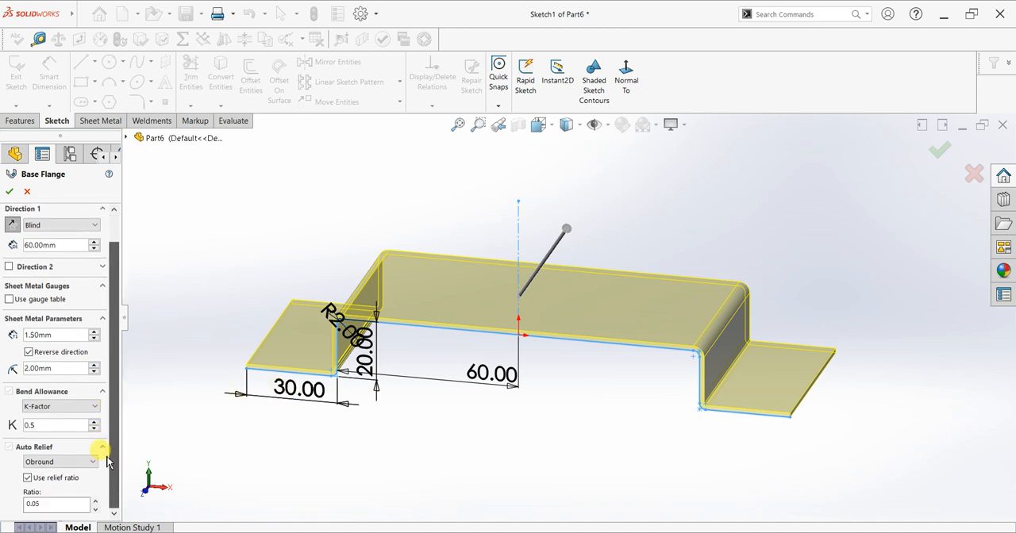
{"action": "left_click", "coordinate": [76, 462]}
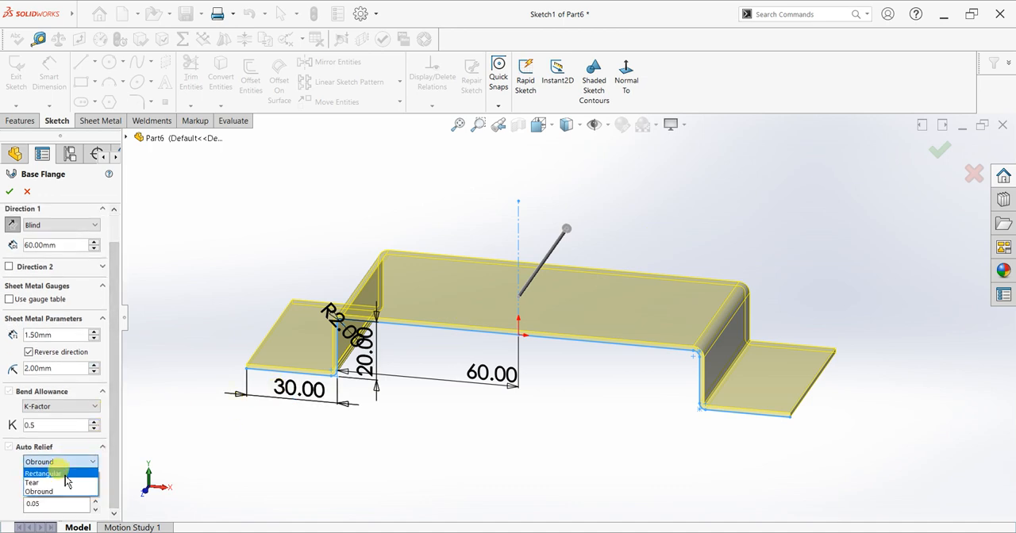
{"action": "left_click", "coordinate": [66, 475]}
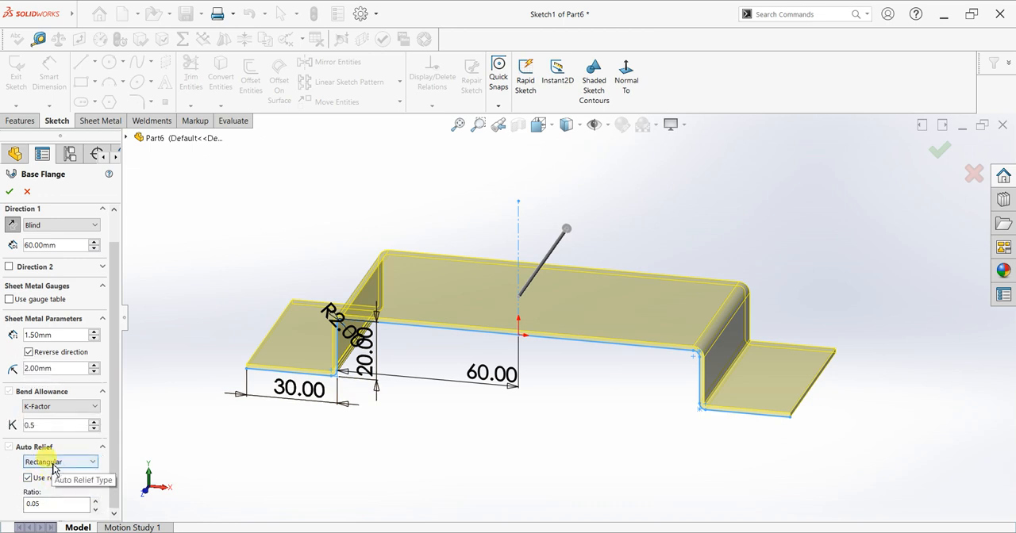
{"action": "left_click", "coordinate": [10, 191]}
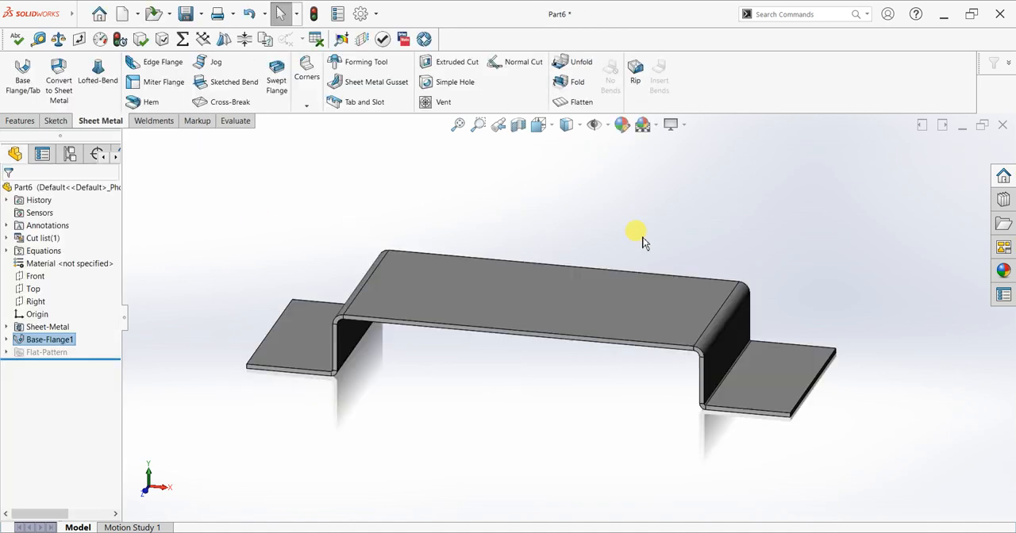
Apply a pale blue color appearance to the whole part.
{"action": "left_click", "coordinate": [575, 465]}
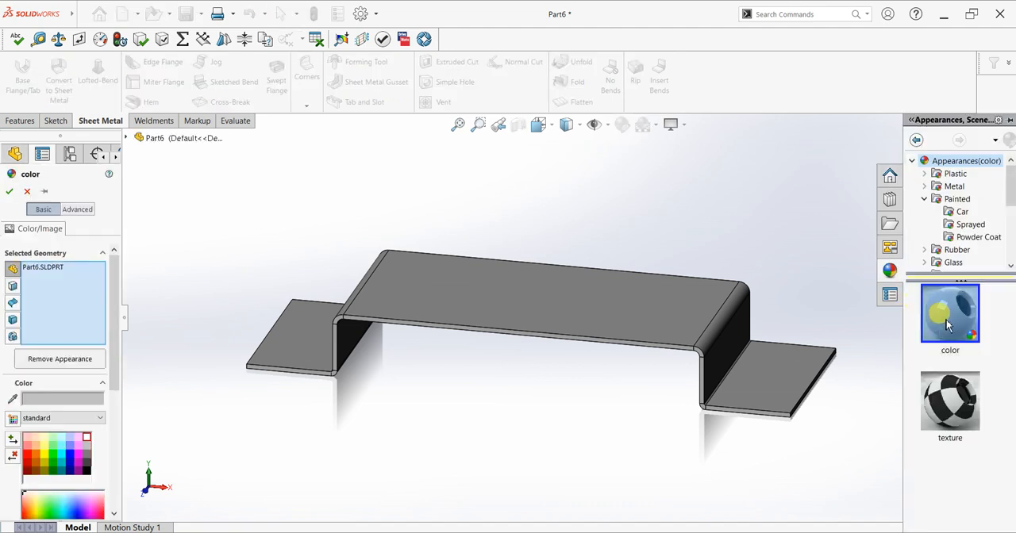
{"action": "left_click", "coordinate": [10, 192]}
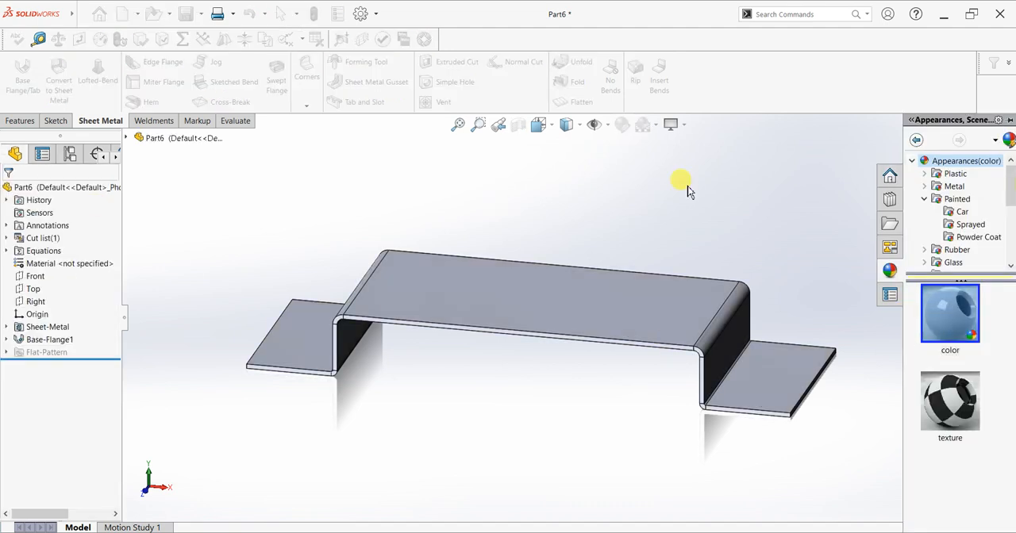
{"action": "mouse_move", "coordinate": [766, 260]}
{"action": "middle_mouse_down"}
{"action": "mouse_move", "coordinate": [737, 297]}
{"action": "mouse_move", "coordinate": [747, 277]}
{"action": "mouse_move", "coordinate": [762, 275]}
{"action": "middle_mouse_up"}
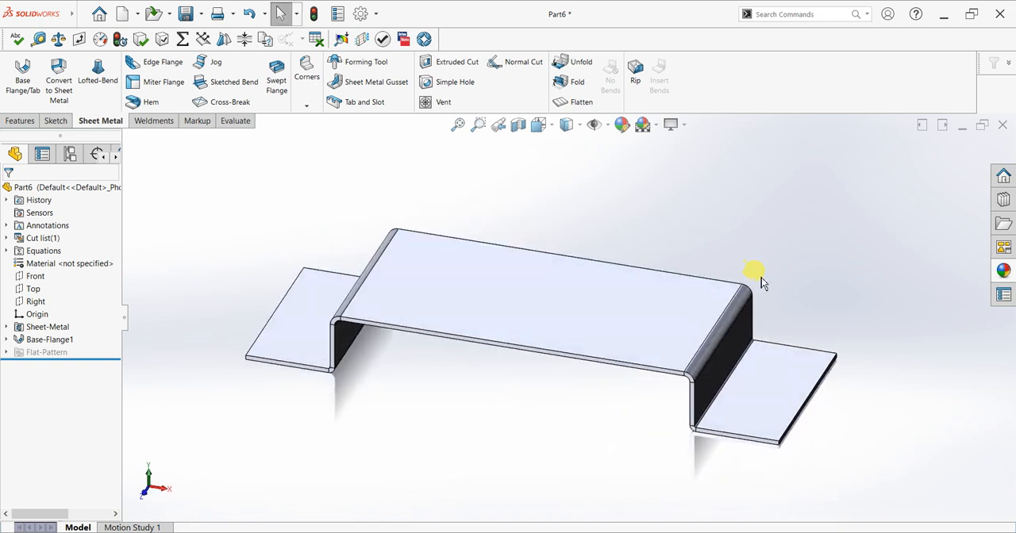
On the left lower flange's top face, sketch a vertical centerpoint slot about 20 mm between centers and 5.5 mm wide.
{"action": "left_click", "coordinate": [307, 346]}
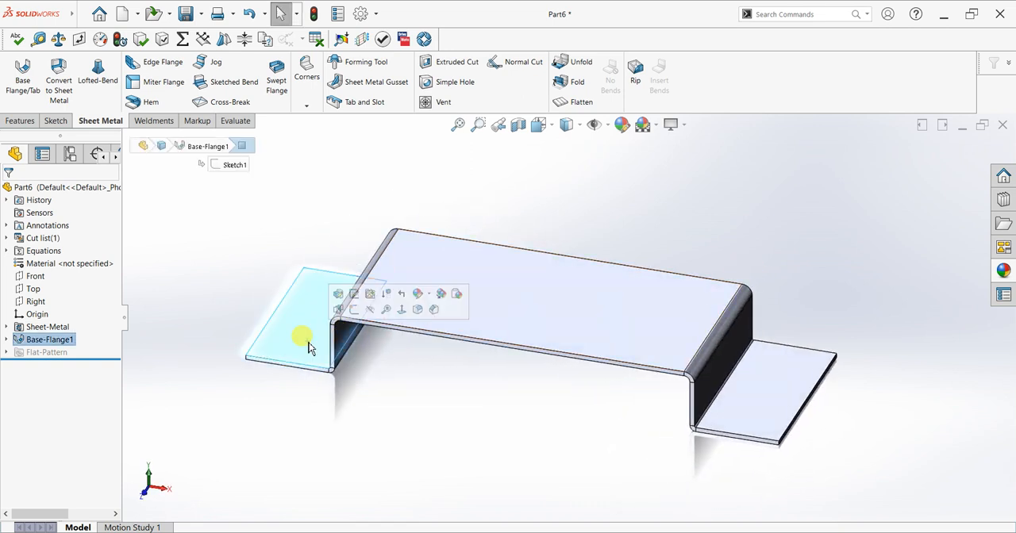
{"action": "key", "text": "ctrl+8"}
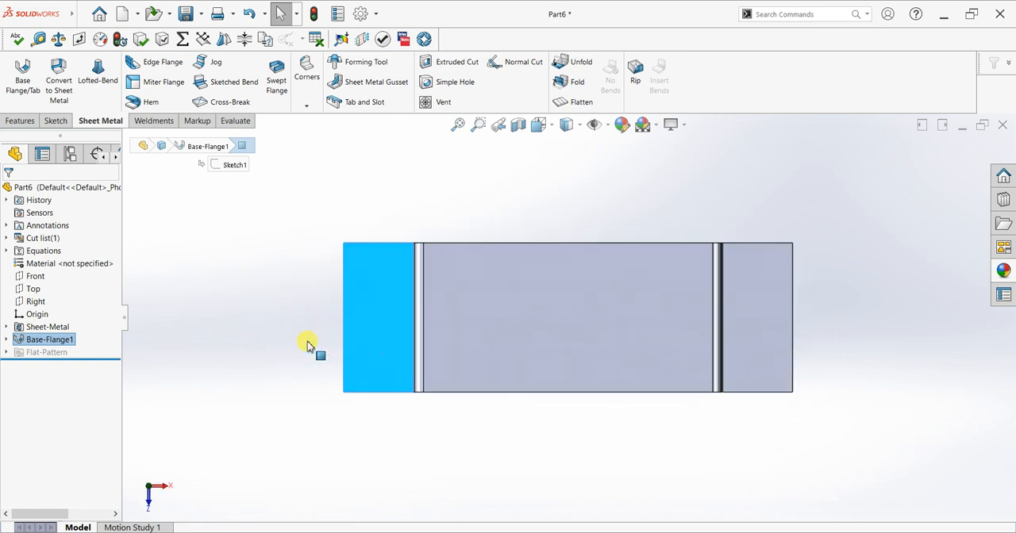
{"action": "left_click", "coordinate": [54, 120]}
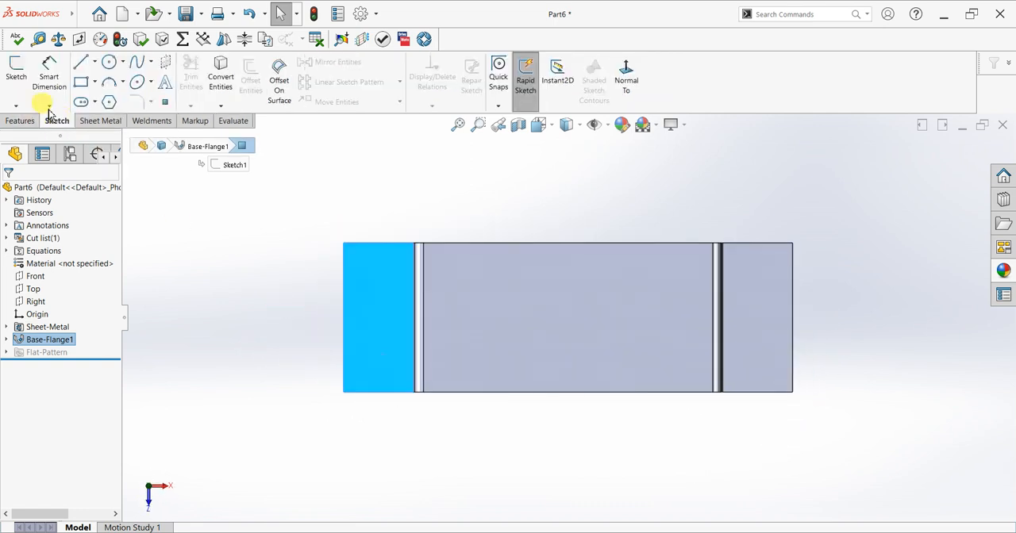
{"action": "left_click", "coordinate": [17, 71]}
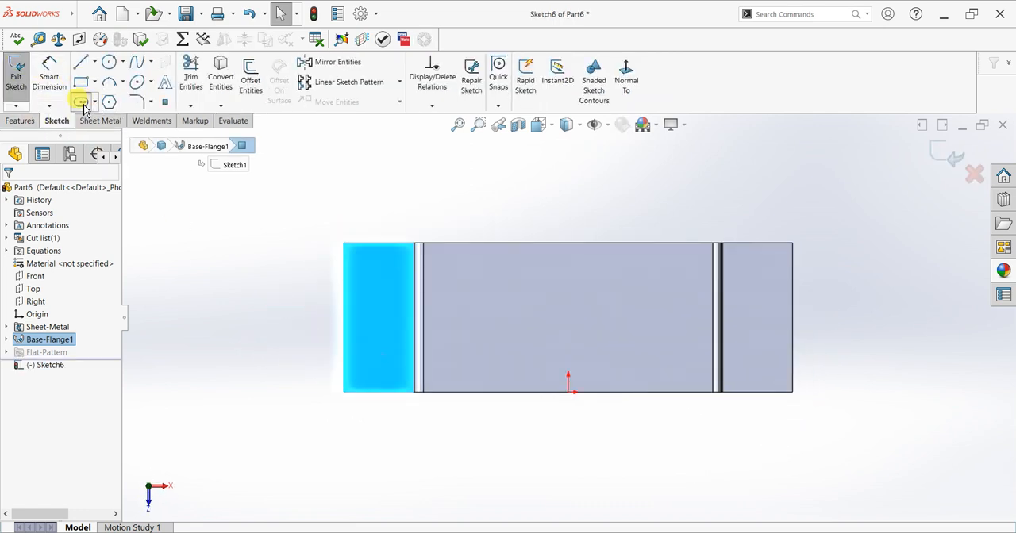
{"action": "left_click", "coordinate": [80, 101]}
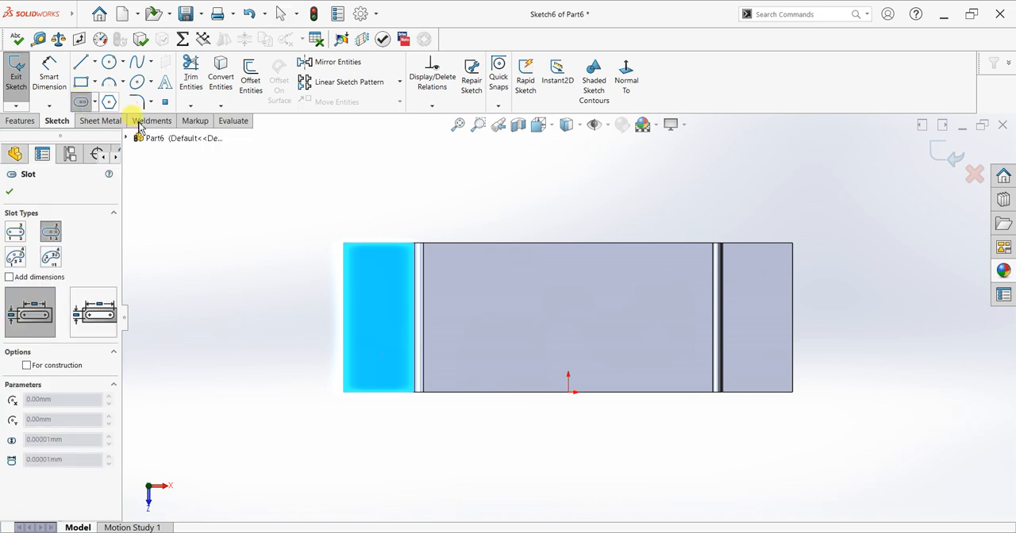
{"action": "left_click", "coordinate": [374, 268]}
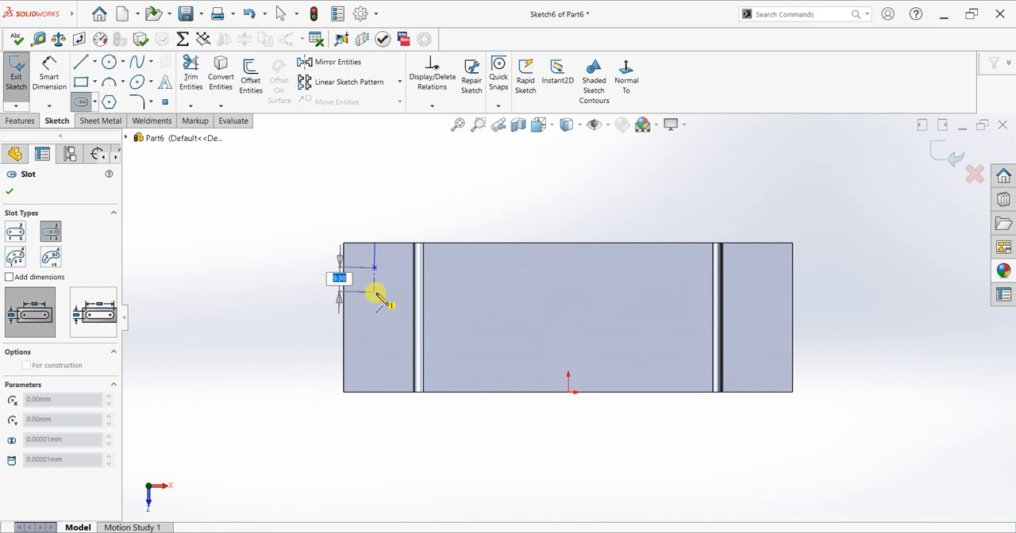
{"action": "left_click", "coordinate": [382, 300]}
{"action": "left_click", "coordinate": [381, 297]}
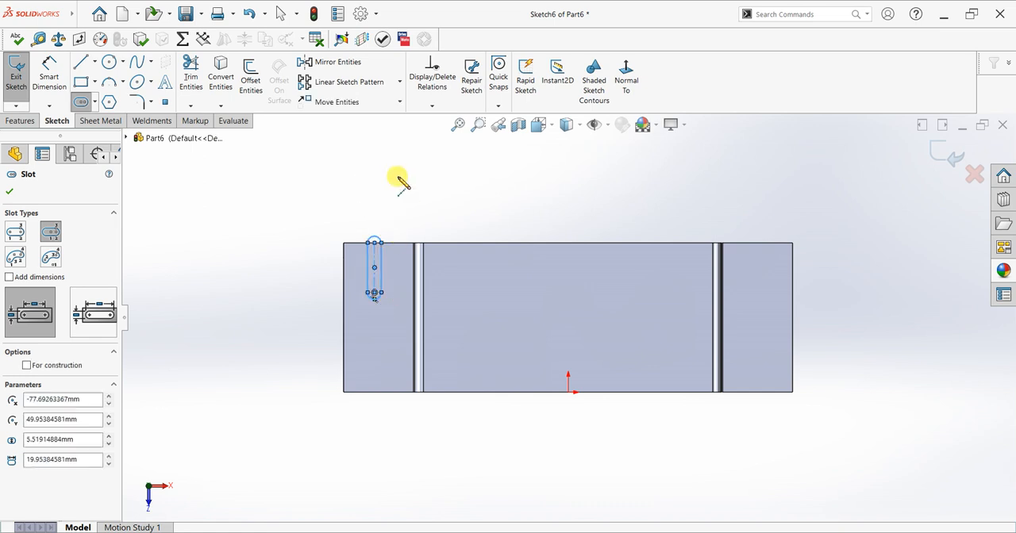
{"action": "key", "text": "Escape"}
Draw a horizontal centerline 180 mm long between the midpoints of the part's left and right outer edges.
{"action": "left_click", "coordinate": [95, 64]}
{"action": "left_click", "coordinate": [99, 93]}
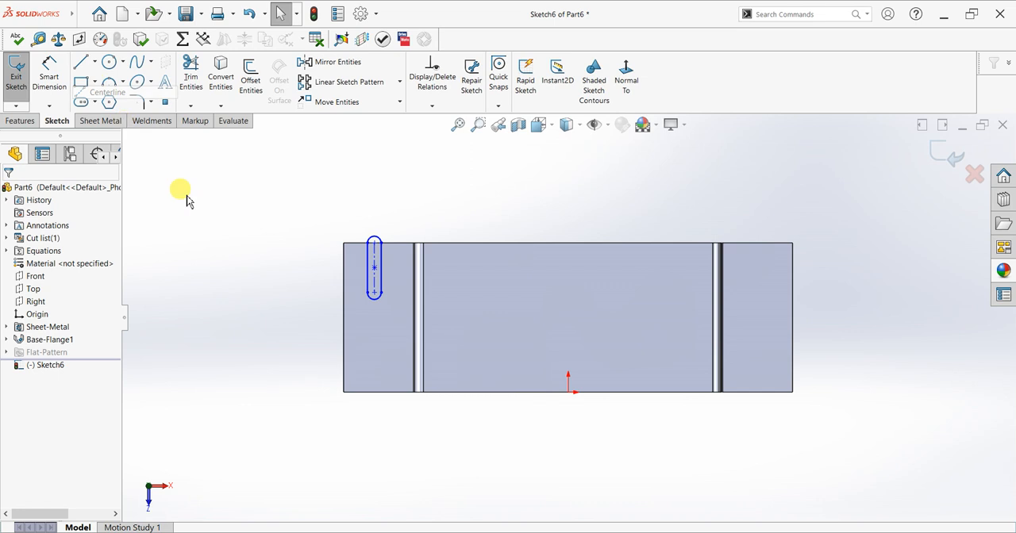
{"action": "left_click", "coordinate": [345, 319]}
{"action": "left_click", "coordinate": [792, 318]}
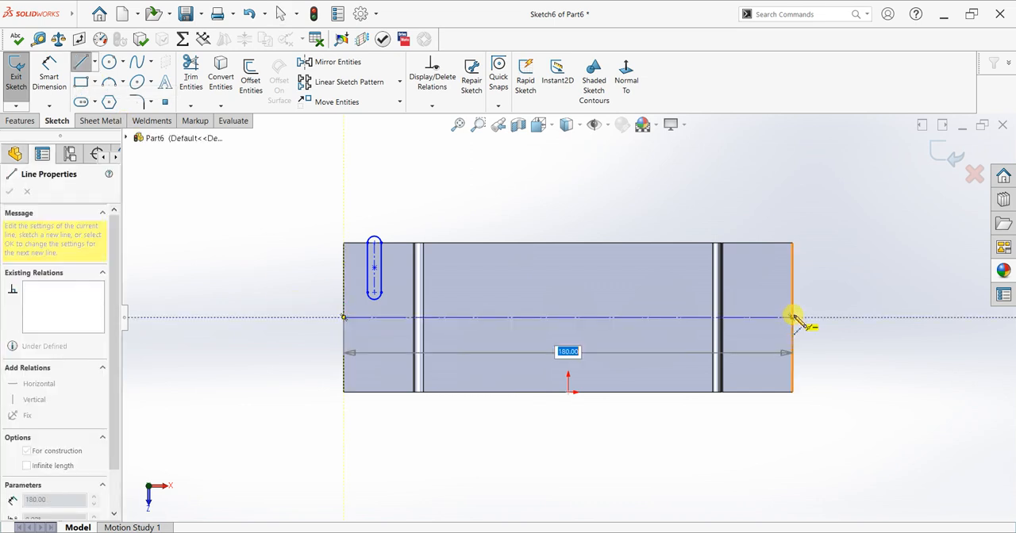
{"action": "right_click", "coordinate": [833, 233]}
{"action": "left_click", "coordinate": [859, 239]}
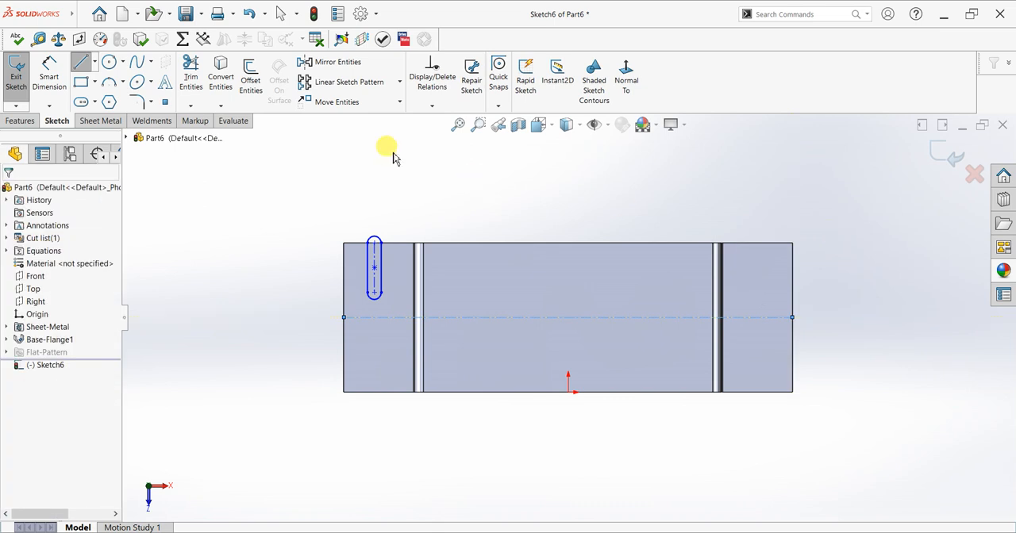
Draw a vertical centerline from the midpoint of the middle section's upper edge down to the origin.
{"action": "left_click", "coordinate": [95, 62]}
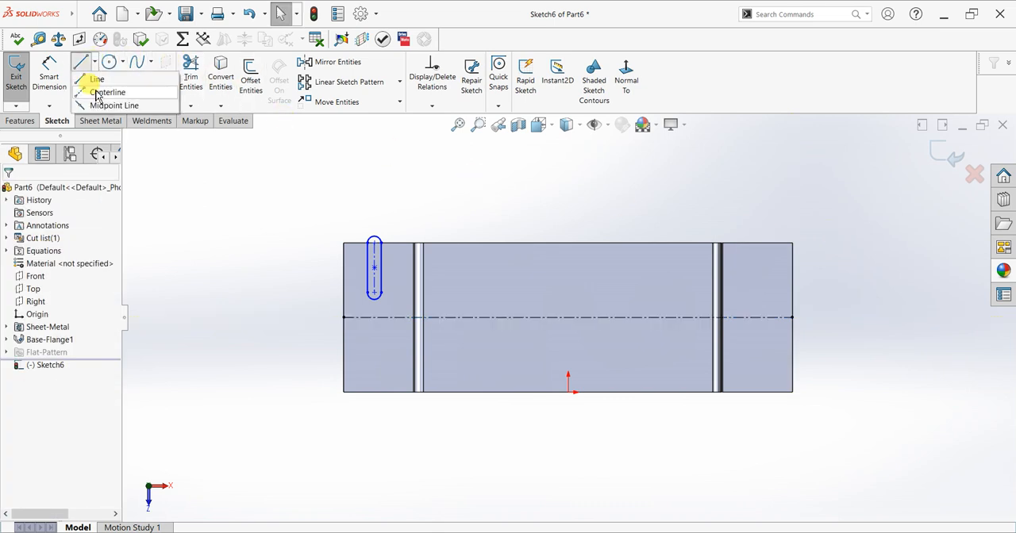
{"action": "left_click", "coordinate": [106, 92]}
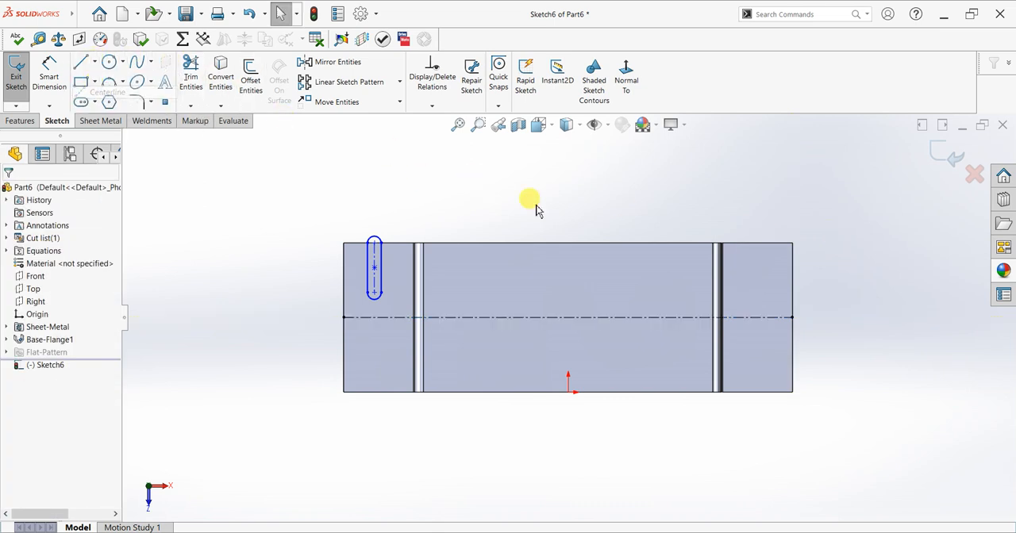
{"action": "left_click", "coordinate": [568, 243]}
{"action": "left_click", "coordinate": [568, 392]}
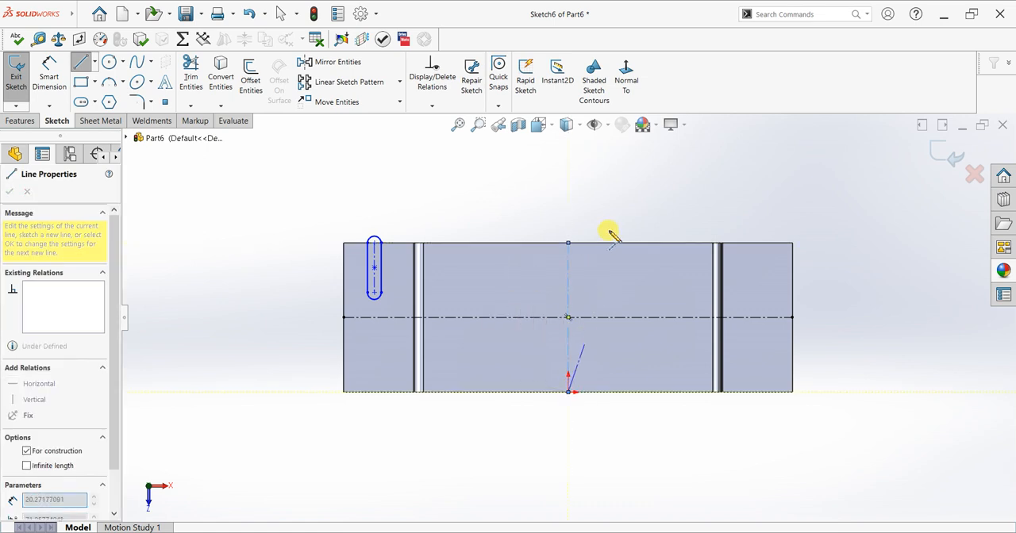
{"action": "right_click", "coordinate": [615, 229]}
{"action": "left_click", "coordinate": [626, 231]}
Dimension the slot's center-to-center length as 10 mm.
{"action": "scroll", "coordinate": [404, 208], "scroll_direction": "down", "scroll_amount": 2}
{"action": "left_click", "coordinate": [49, 78]}
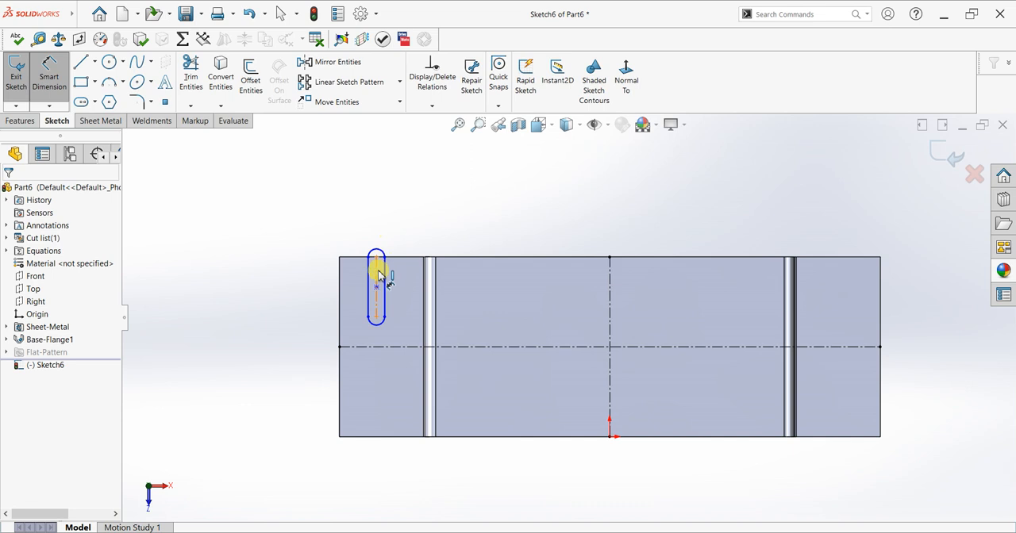
{"action": "left_click", "coordinate": [288, 287]}
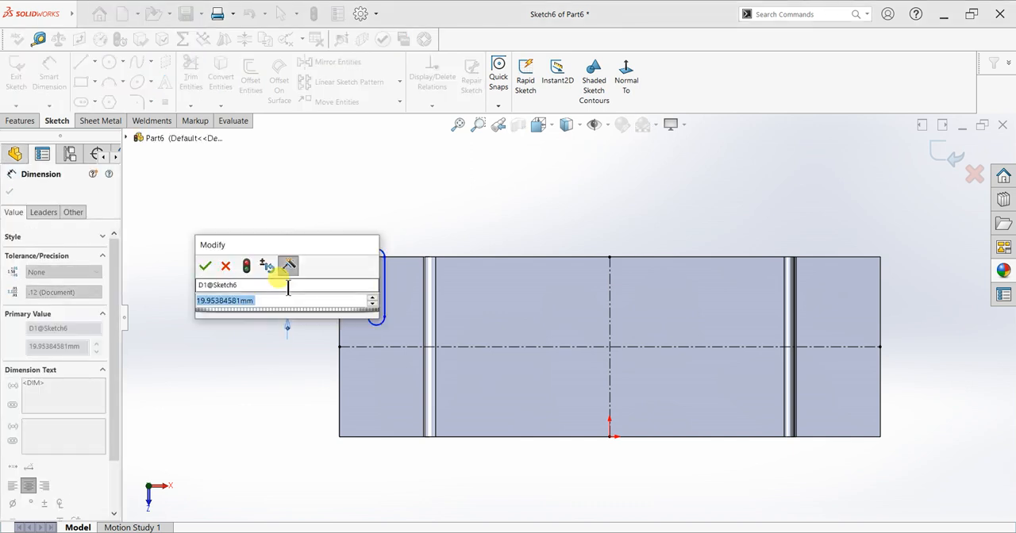
{"action": "type", "text": "10"}
{"action": "key", "text": "Return"}
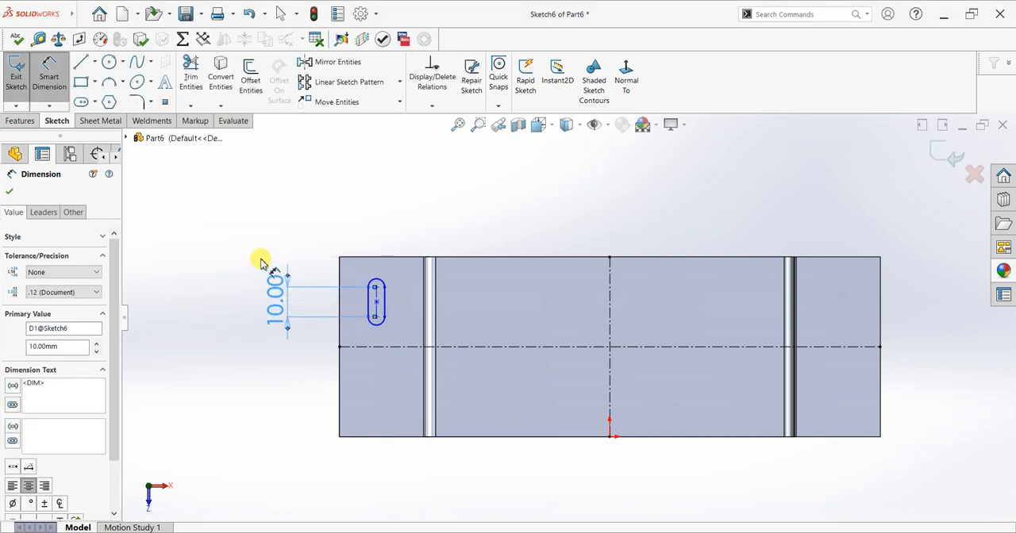
Dimension the slot's width as 4 mm.
{"action": "left_click", "coordinate": [372, 300]}
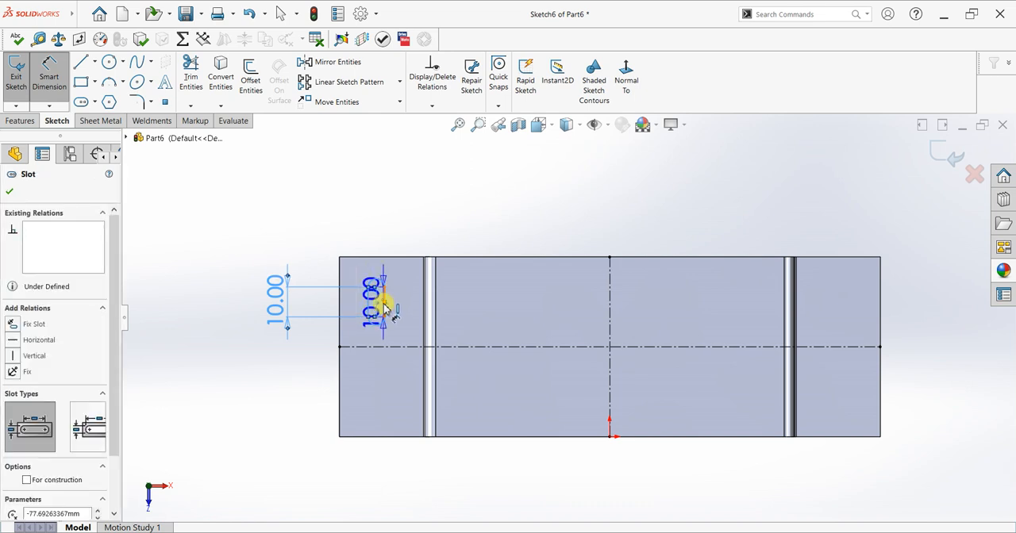
{"action": "left_click", "coordinate": [372, 294]}
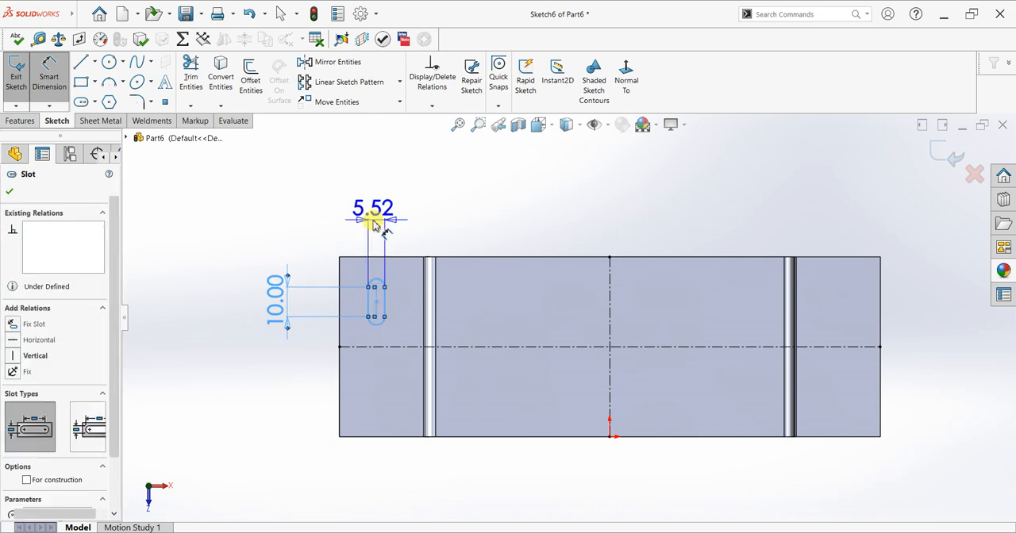
{"action": "left_click", "coordinate": [373, 222]}
{"action": "double_click", "coordinate": [373, 224]}
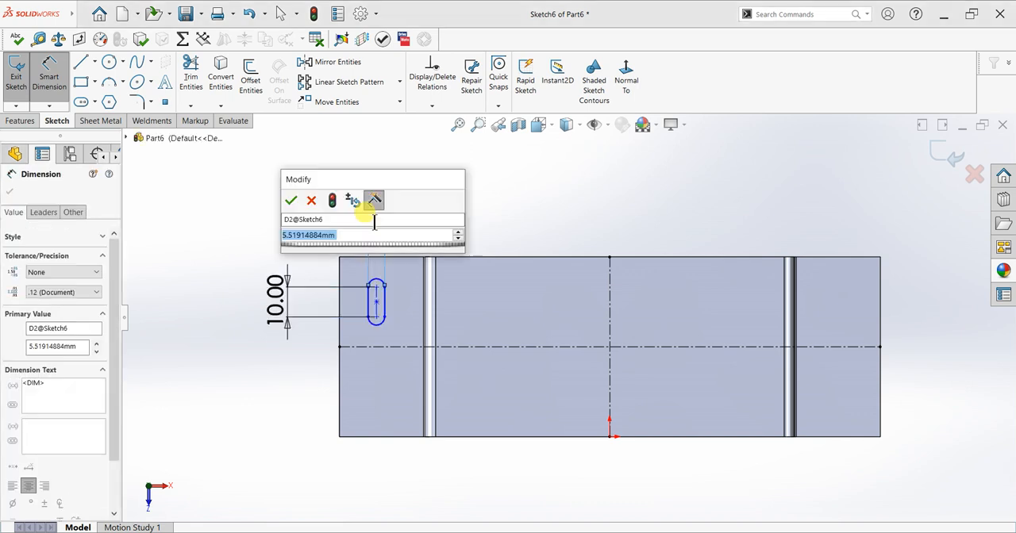
{"action": "type", "text": "4"}
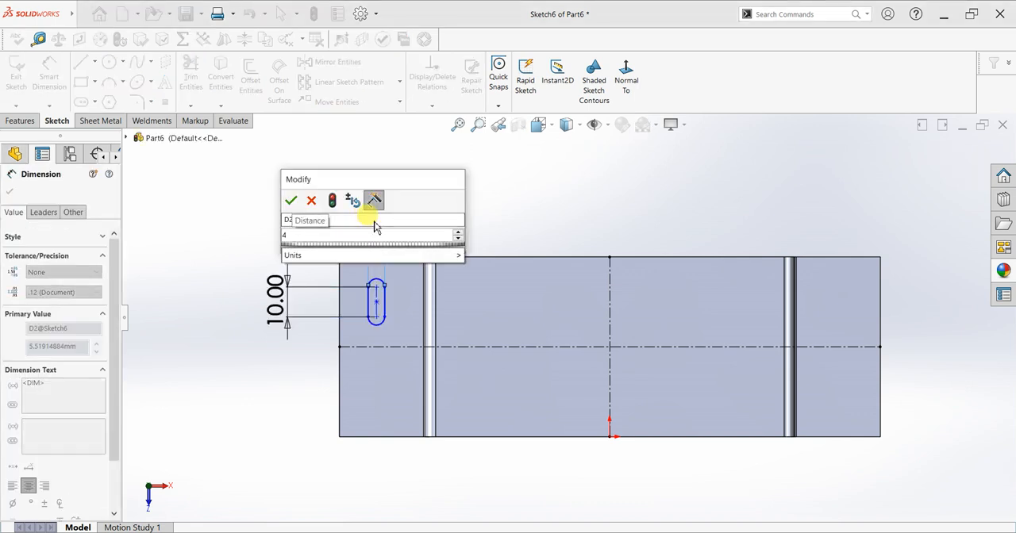
{"action": "key", "text": "Return"}
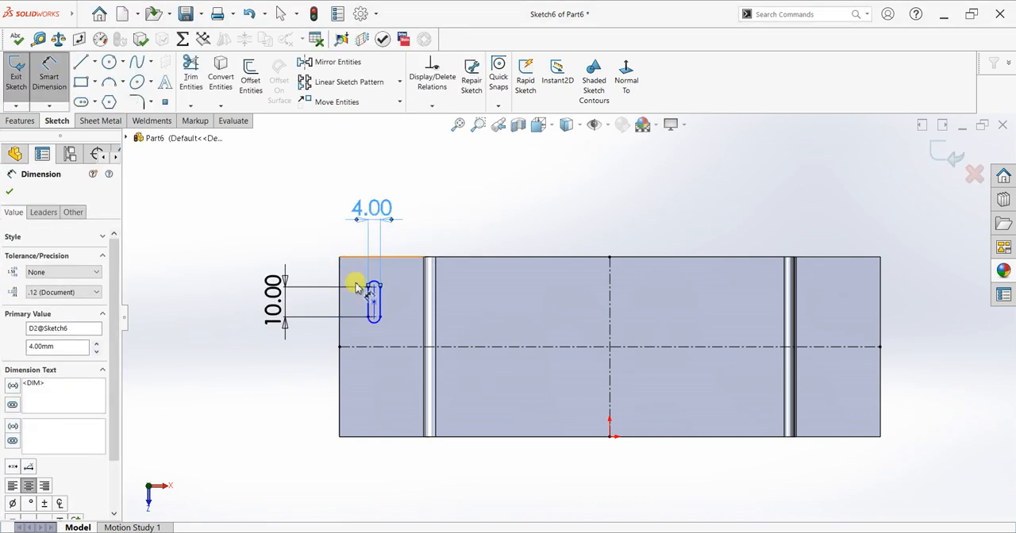
Add a vertical relation between the slot's center point and the midpoint of the left flange's upper edge.
{"action": "key", "text": "Escape"}
{"action": "scroll", "coordinate": [386, 330], "scroll_direction": "down", "scroll_amount": 2}
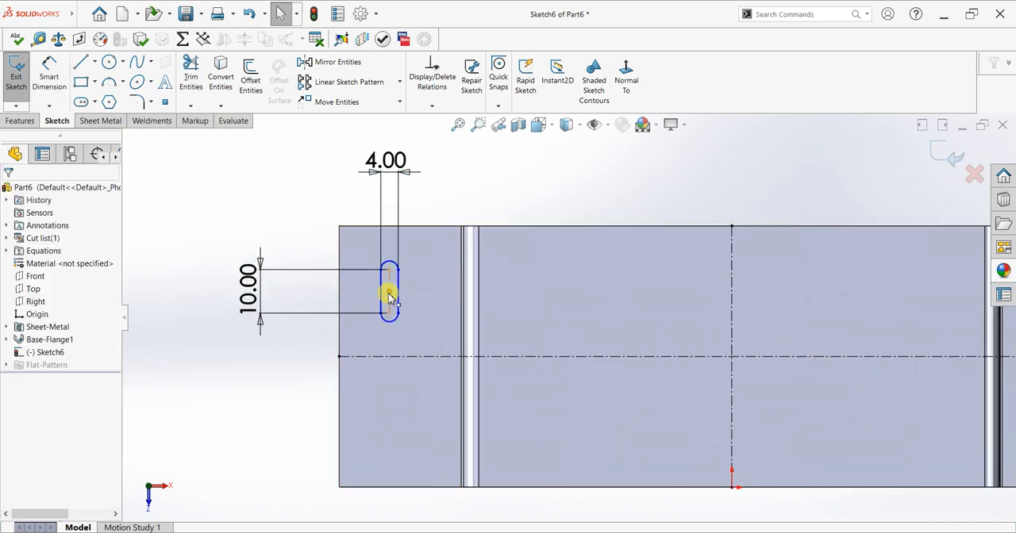
{"action": "left_click", "coordinate": [398, 308]}
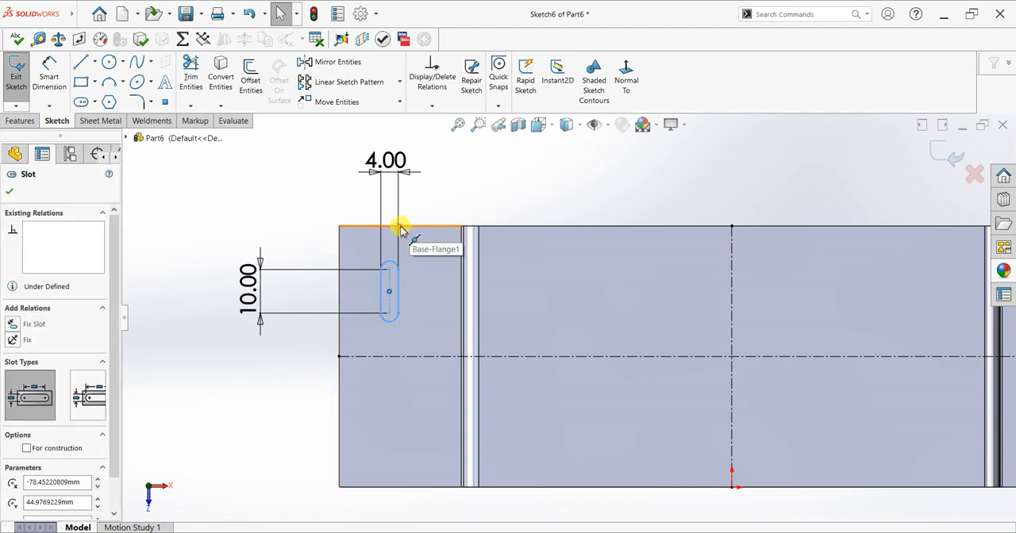
{"action": "left_click", "coordinate": [401, 229], "text": "ctrl"}
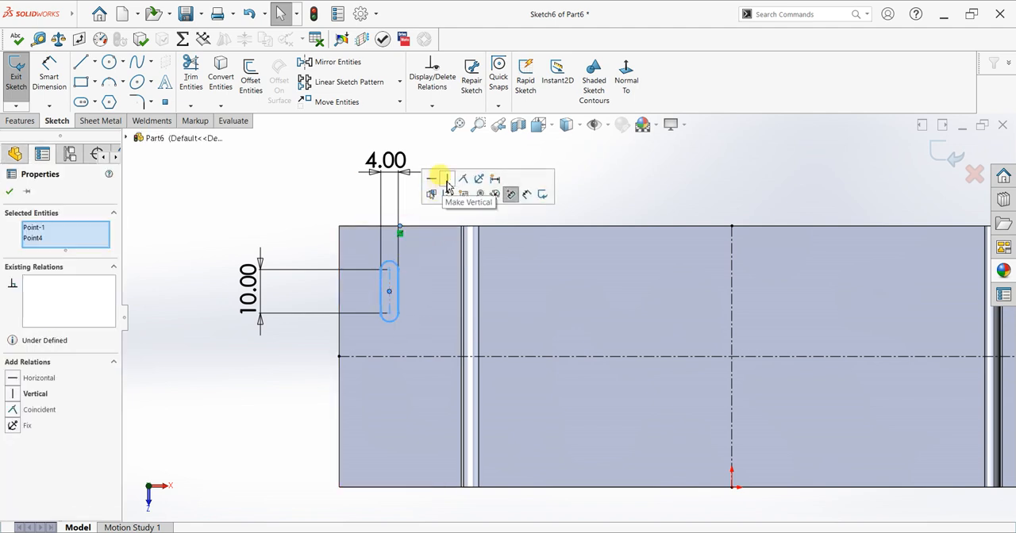
{"action": "left_click", "coordinate": [447, 179]}
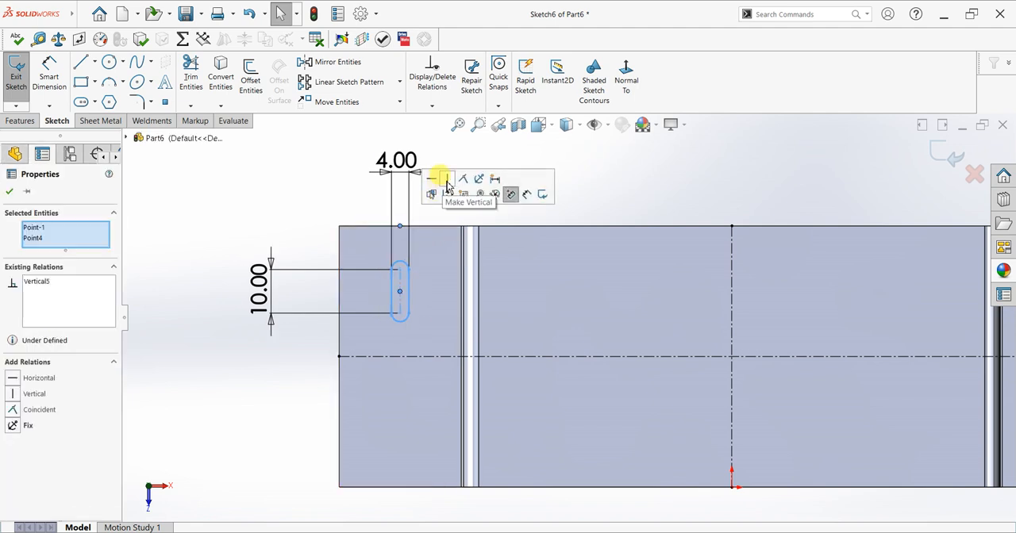
{"action": "left_click", "coordinate": [12, 193]}
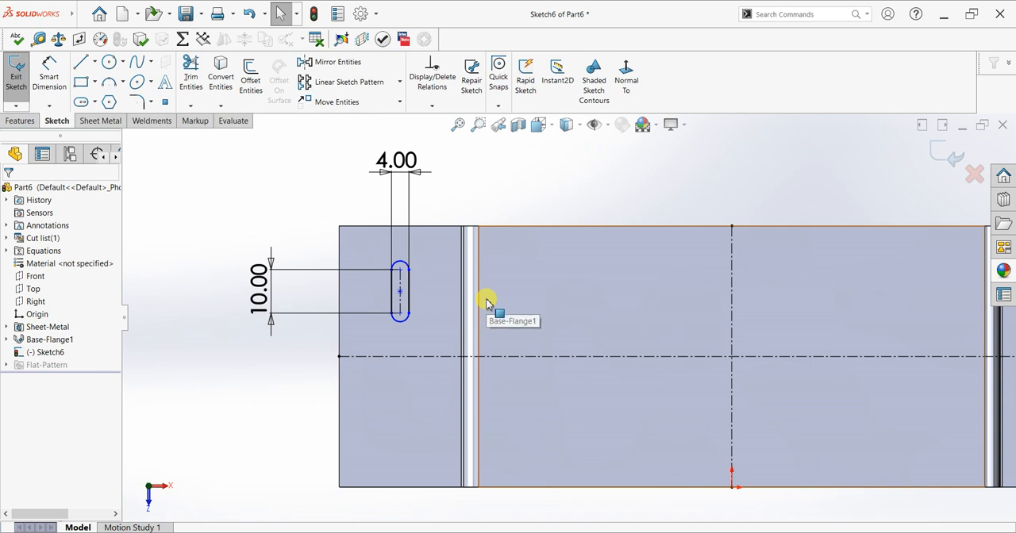
Dimension the slot's lower arc center 8 mm from the horizontal centerline.
{"action": "scroll", "coordinate": [568, 316], "scroll_direction": "up", "scroll_amount": 2}
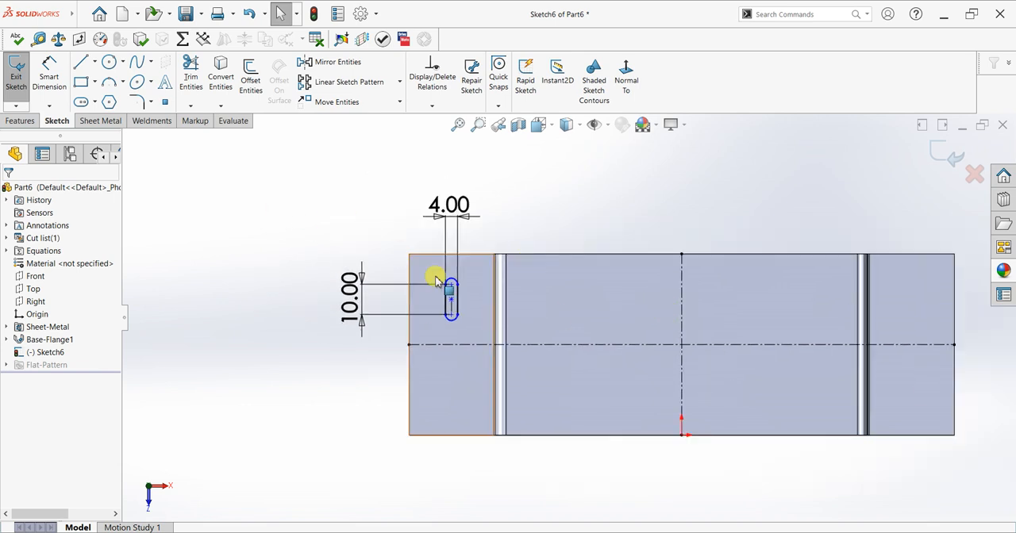
{"action": "scroll", "coordinate": [435, 276], "scroll_direction": "down", "scroll_amount": 1}
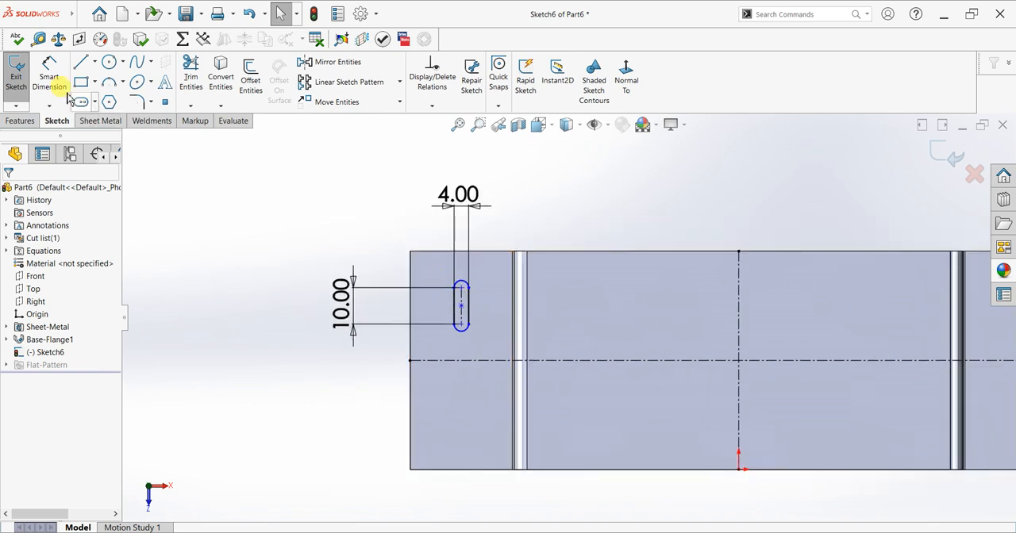
{"action": "left_click", "coordinate": [49, 75]}
{"action": "left_click", "coordinate": [461, 325]}
{"action": "left_click", "coordinate": [378, 359]}
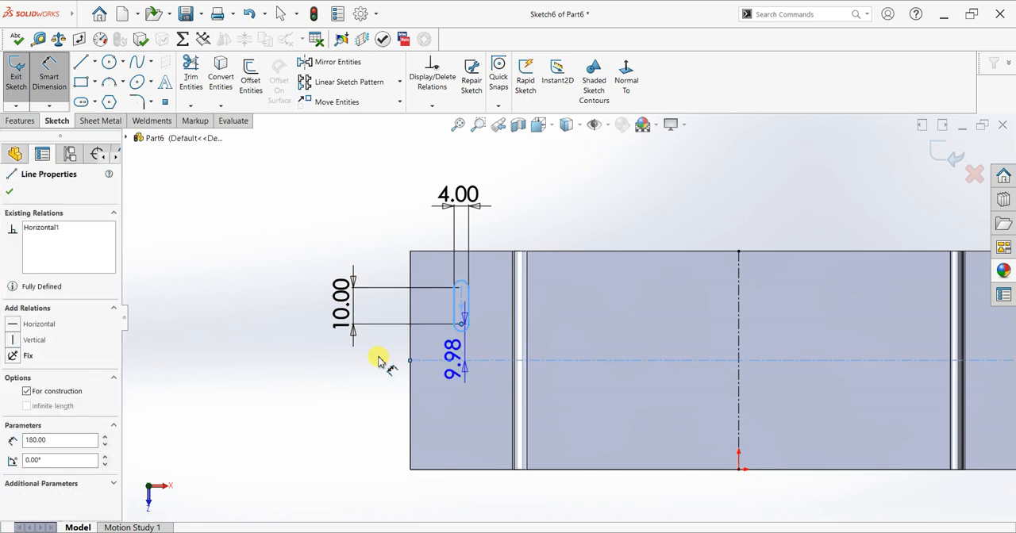
{"action": "left_click", "coordinate": [267, 349]}
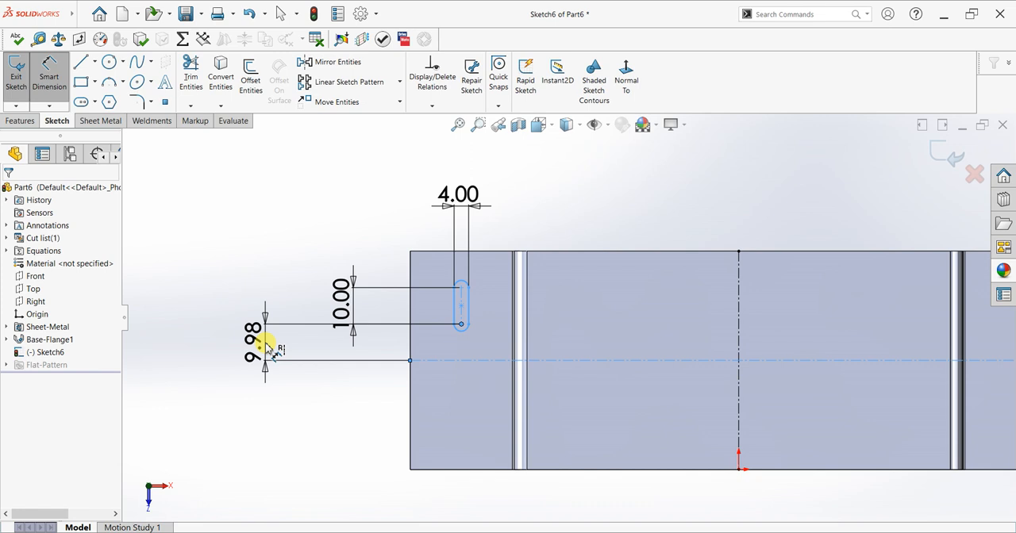
{"action": "type", "text": "8"}
{"action": "key", "text": "Return"}
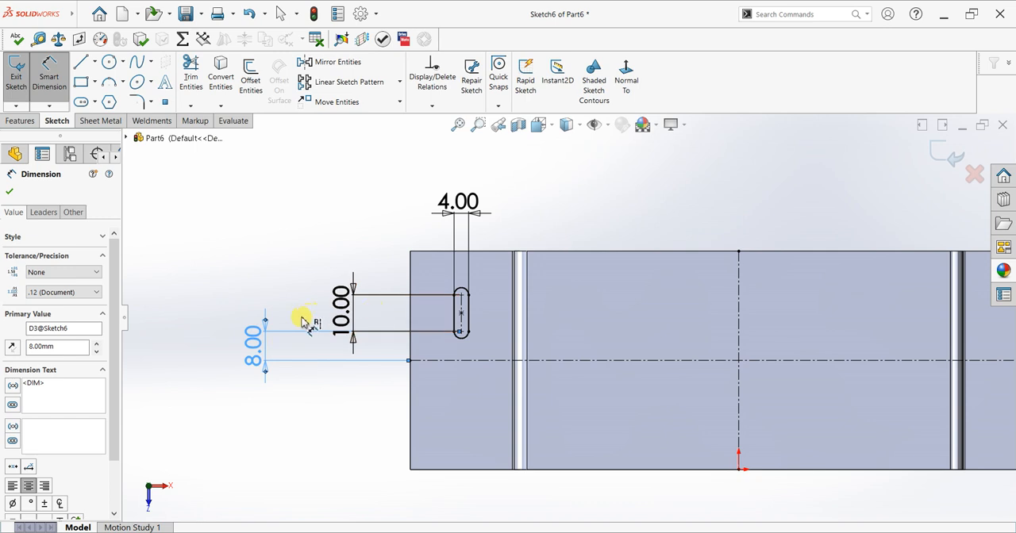
{"action": "left_click", "coordinate": [9, 192]}
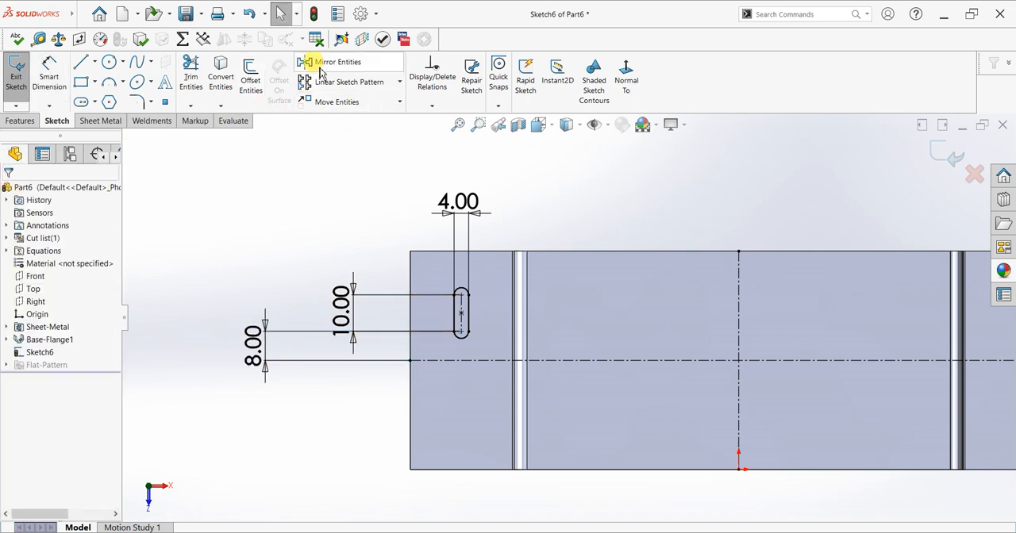
Mirror the slot about the horizontal centerline, keeping the original.
{"action": "left_click", "coordinate": [320, 66]}
{"action": "left_click", "coordinate": [441, 338]}
{"action": "left_click", "coordinate": [79, 354]}
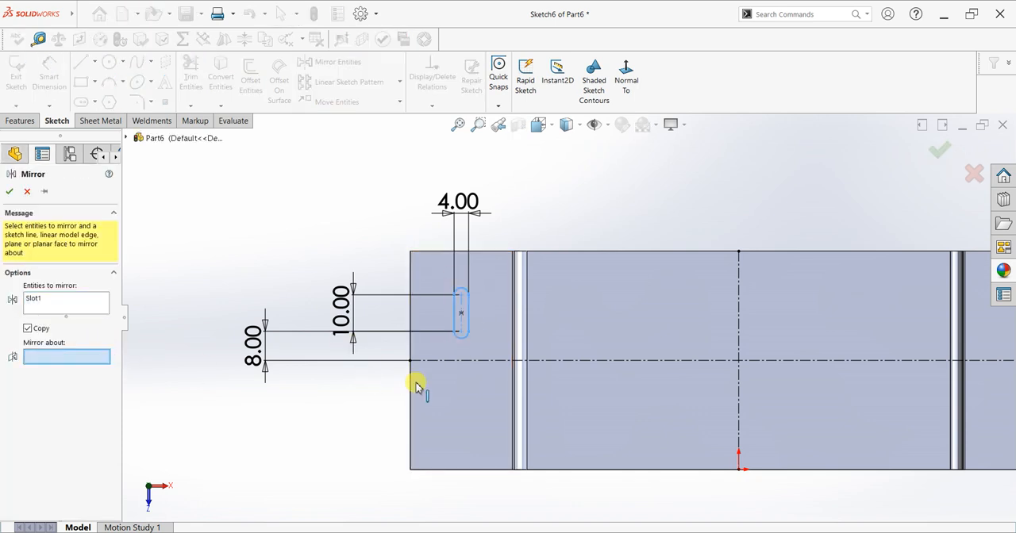
{"action": "left_click", "coordinate": [458, 362]}
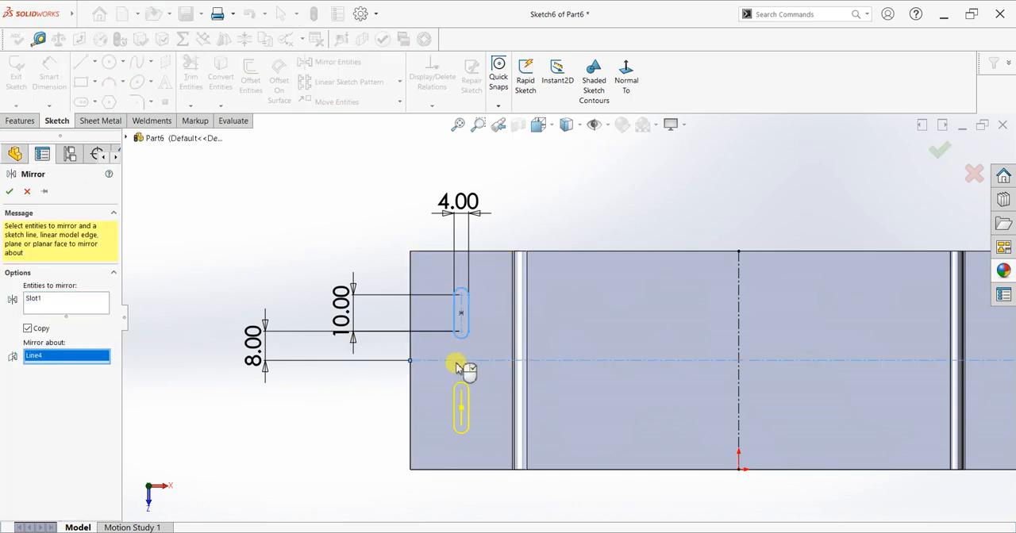
{"action": "left_click", "coordinate": [9, 192]}
Mirror both left flange slots about the vertical centerline onto the right flange.
{"action": "scroll", "coordinate": [721, 254], "scroll_direction": "up", "scroll_amount": 3}
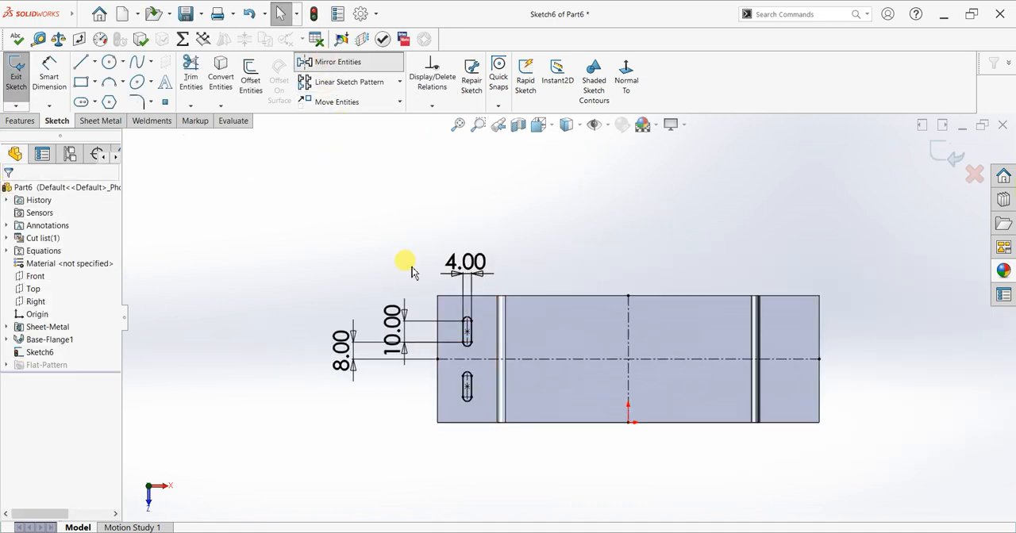
{"action": "left_click", "coordinate": [462, 342]}
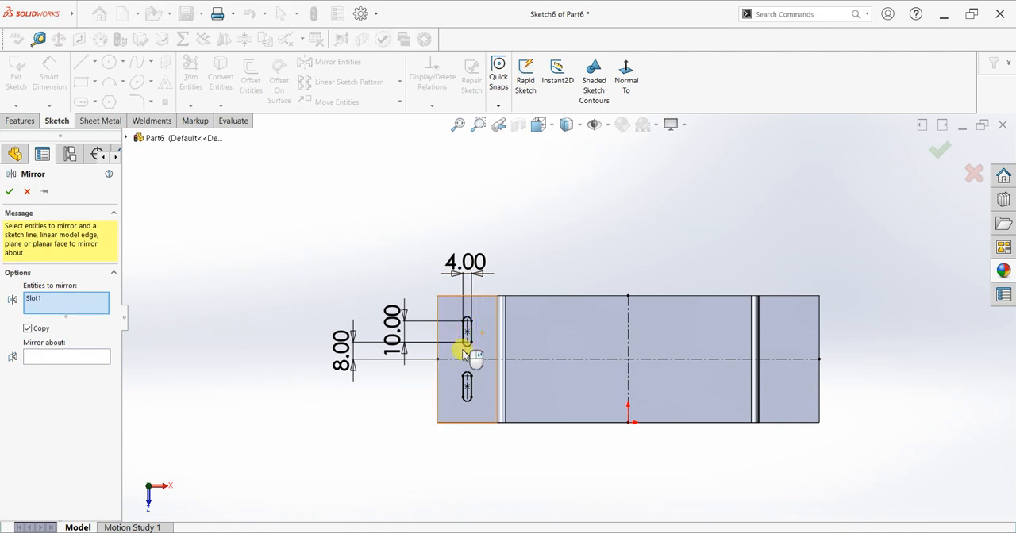
{"action": "left_click", "coordinate": [460, 418]}
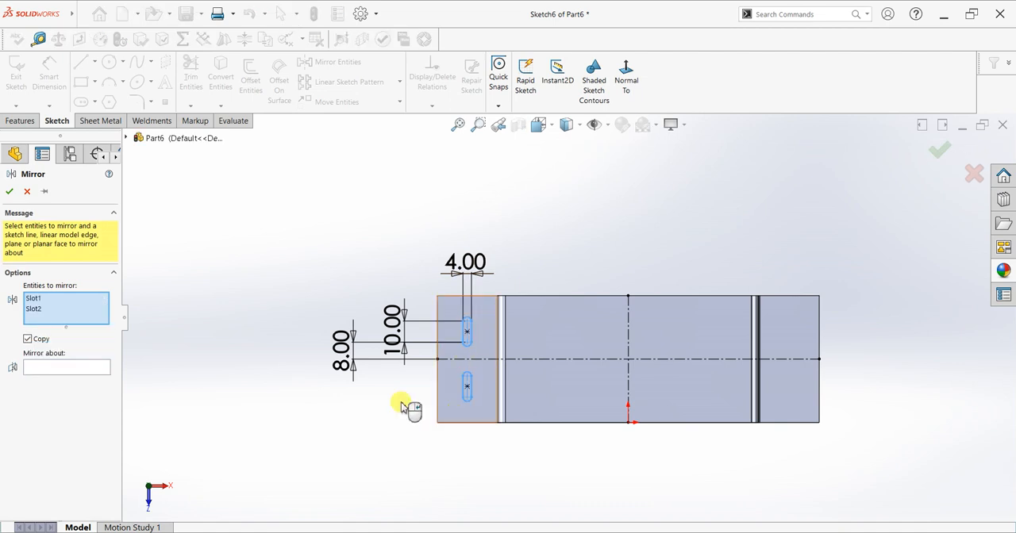
{"action": "left_click", "coordinate": [95, 368]}
{"action": "left_click", "coordinate": [629, 321]}
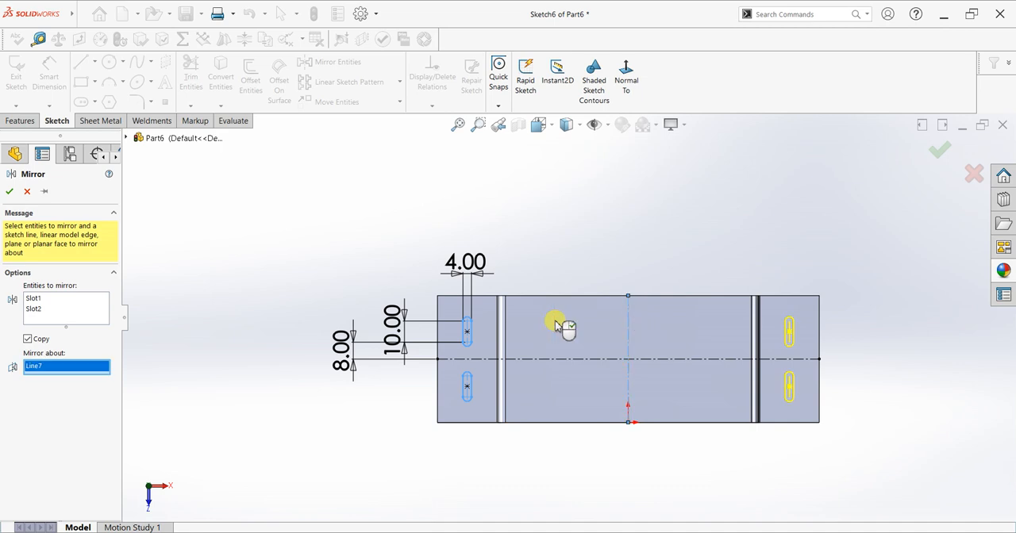
{"action": "left_click", "coordinate": [9, 191]}
Cut-extrude the four sketched slots through the lower flanges with a blind depth of 10 mm and normal cut enabled.
{"action": "middle_click_drag", "start_coordinate": [688, 250], "coordinate": [662, 163]}
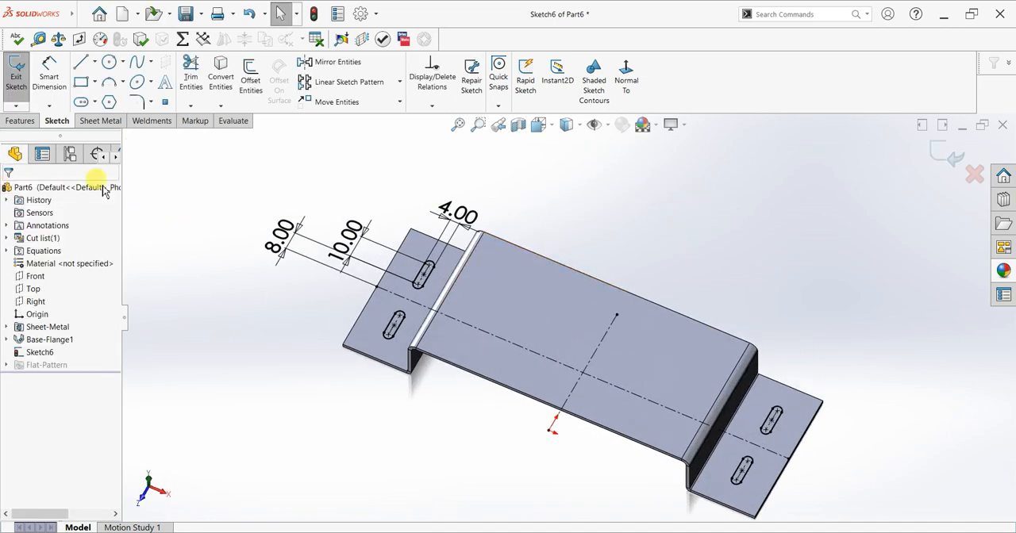
{"action": "left_click", "coordinate": [21, 125]}
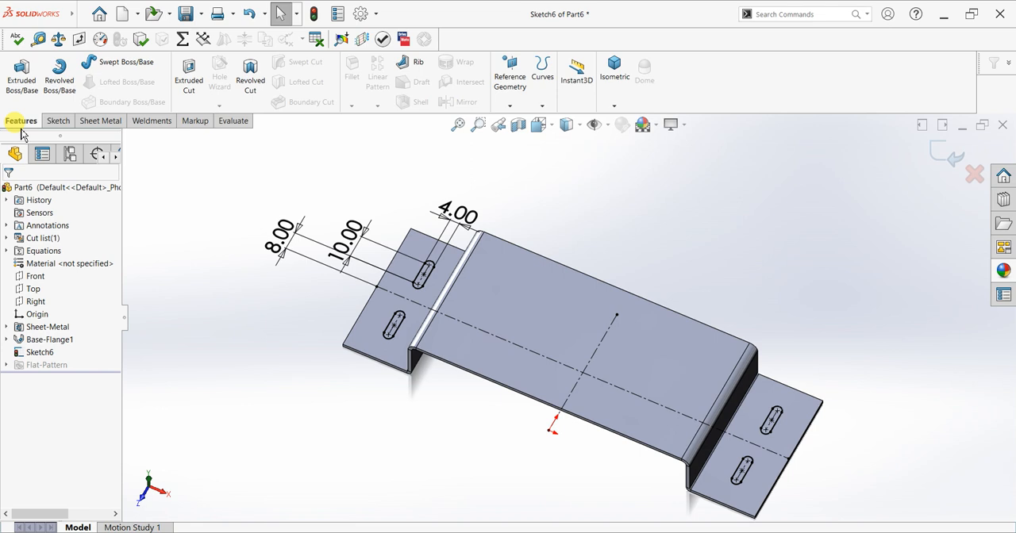
{"action": "left_click", "coordinate": [189, 79]}
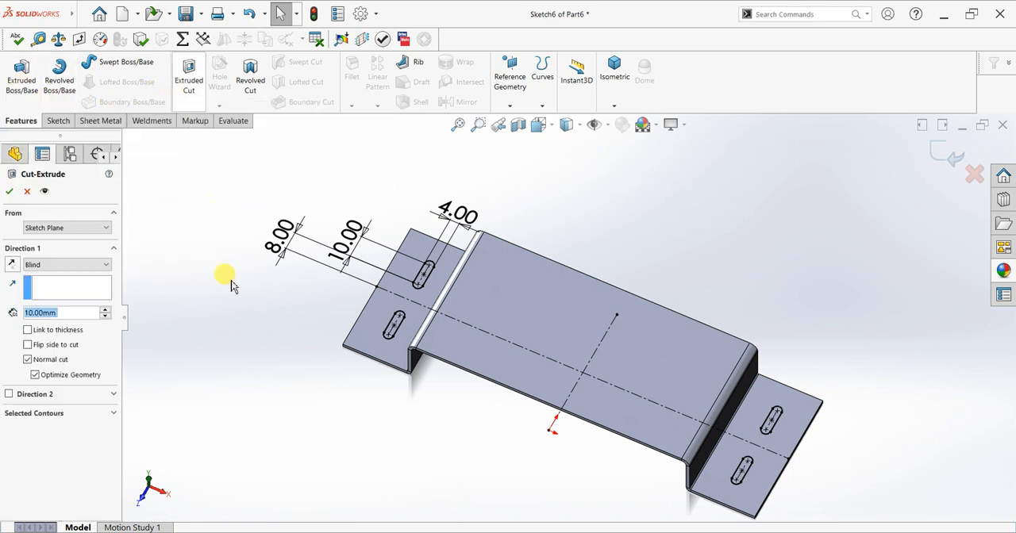
{"action": "left_click", "coordinate": [9, 191]}
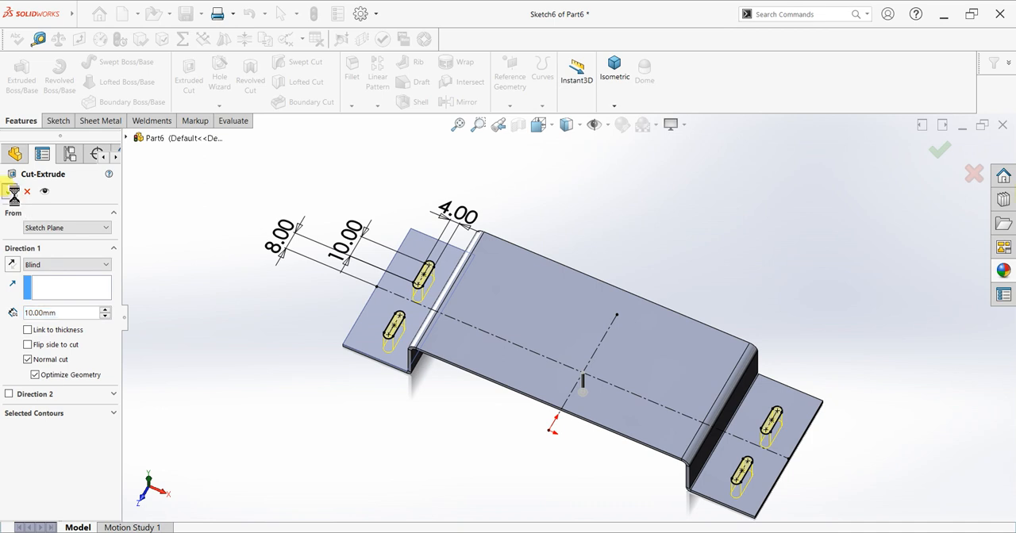
Place a 90° edge flange about 43 mm long pointing upward from the rear edge of the raised middle section.
{"action": "mouse_move", "coordinate": [386, 397]}
{"action": "middle_mouse_down"}
{"action": "mouse_move", "coordinate": [400, 385]}
{"action": "mouse_move", "coordinate": [397, 311]}
{"action": "mouse_move", "coordinate": [401, 386]}
{"action": "middle_mouse_up"}
{"action": "scroll", "coordinate": [660, 436], "scroll_direction": "up", "scroll_amount": 3}
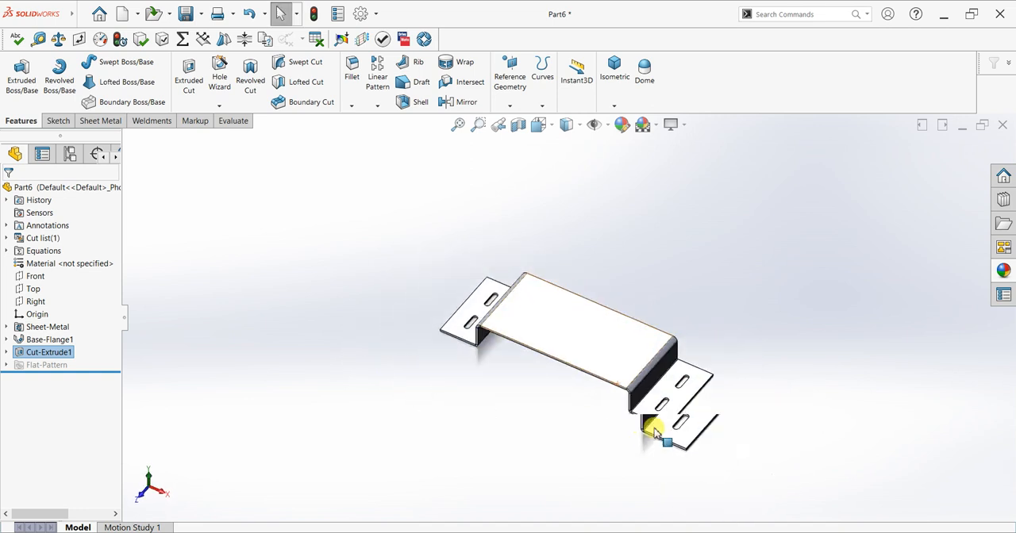
{"action": "scroll", "coordinate": [664, 437], "scroll_direction": "down", "scroll_amount": 2}
{"action": "middle_click_drag", "start_coordinate": [731, 228], "coordinate": [754, 246]}
{"action": "scroll", "coordinate": [508, 211], "scroll_direction": "down", "scroll_amount": 2}
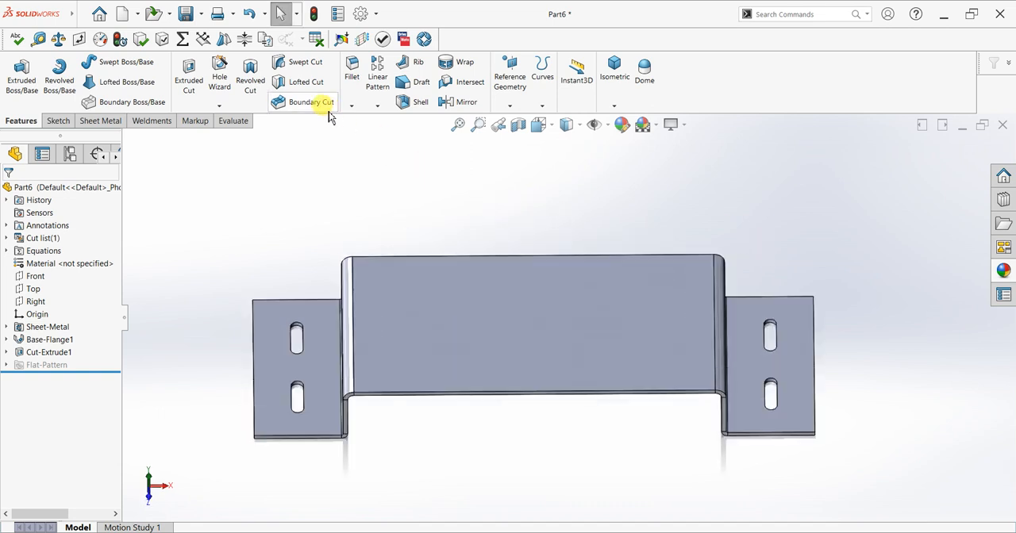
{"action": "left_click", "coordinate": [159, 122]}
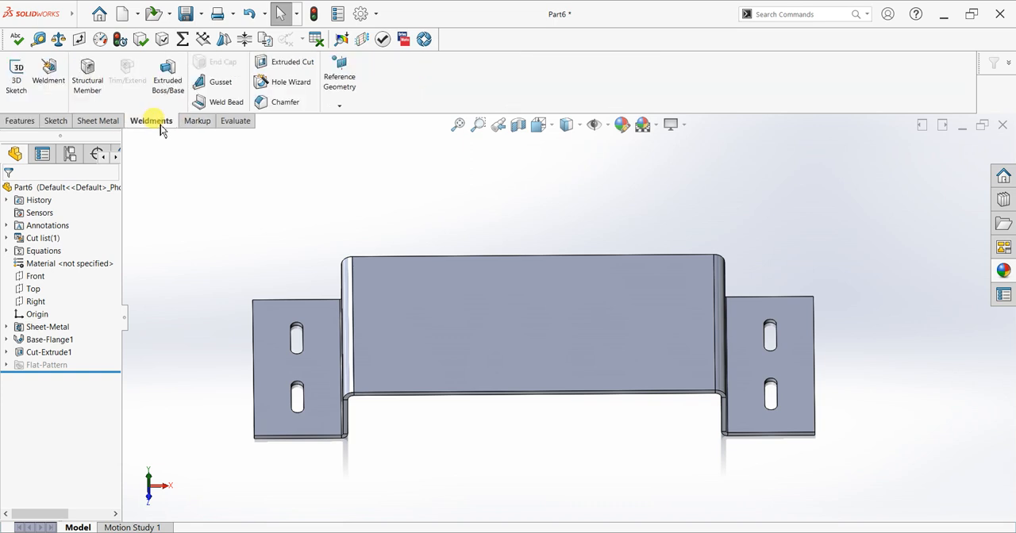
{"action": "left_click", "coordinate": [226, 125]}
{"action": "left_click", "coordinate": [99, 122]}
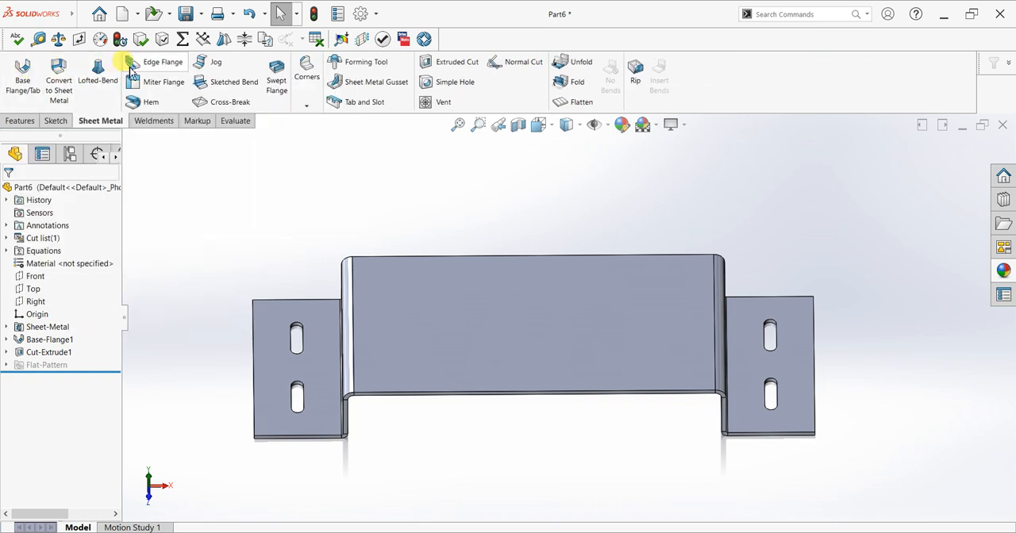
{"action": "left_click", "coordinate": [466, 257]}
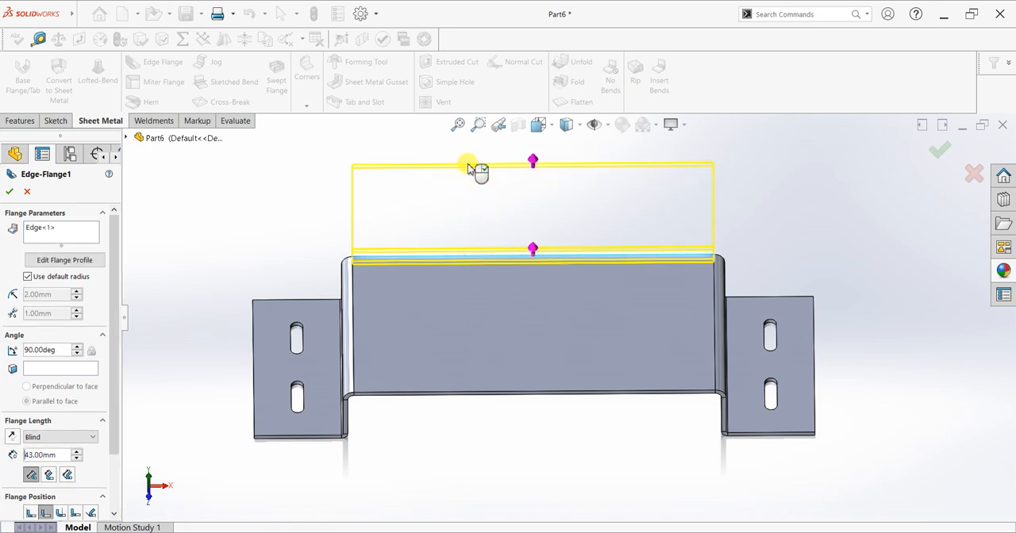
{"action": "left_click", "coordinate": [469, 168]}
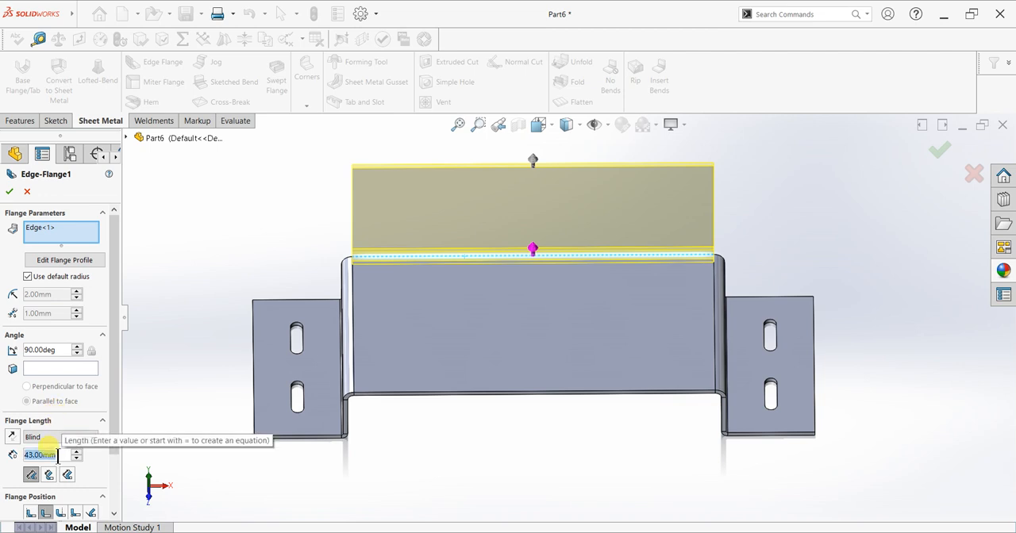
Set the edge flange's length to 80 mm and finish the flange.
{"action": "type", "text": "80"}
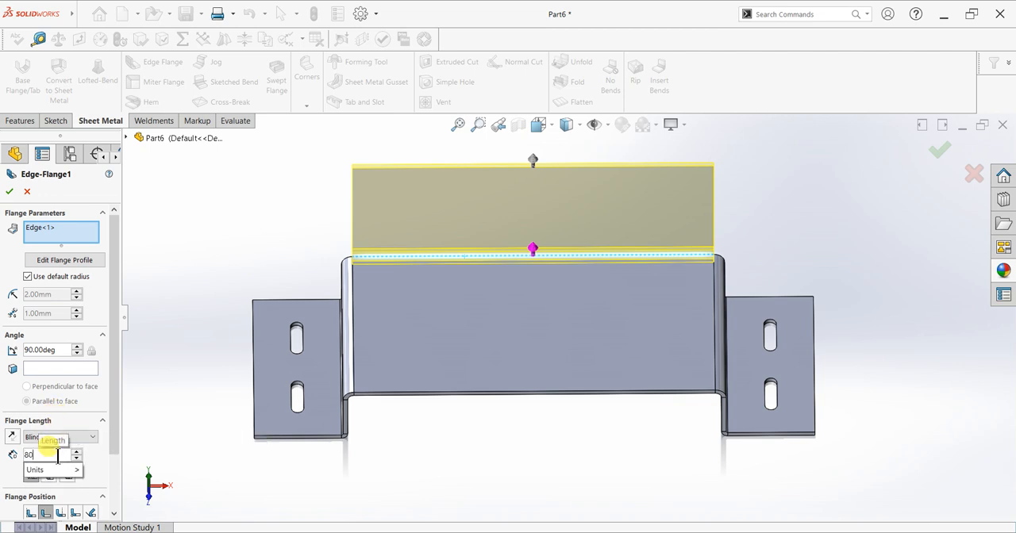
{"action": "key", "text": "Return"}
{"action": "scroll", "coordinate": [283, 407], "scroll_direction": "up", "scroll_amount": 5}
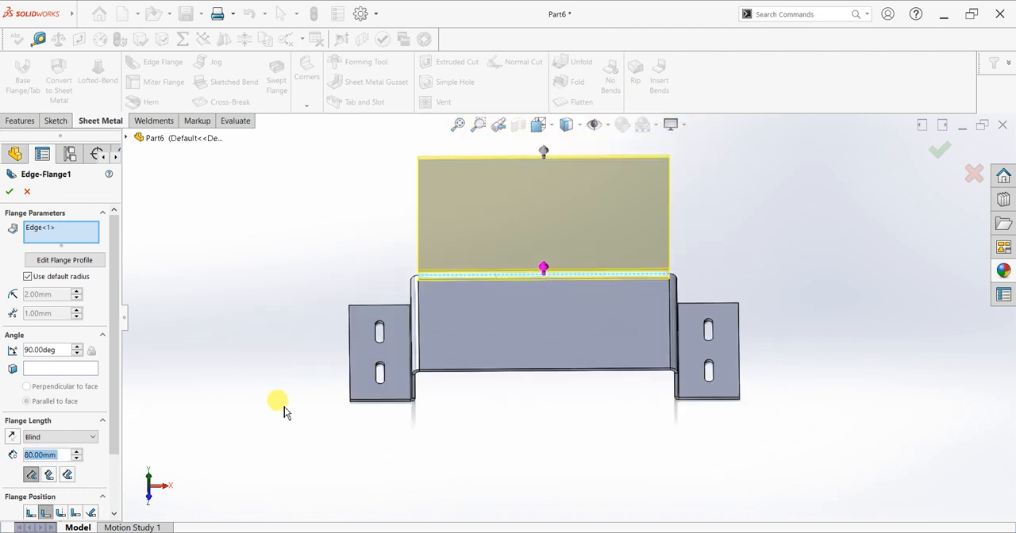
{"action": "middle_click_drag", "start_coordinate": [466, 300], "coordinate": [627, 218]}
{"action": "scroll", "coordinate": [661, 216], "scroll_direction": "down", "scroll_amount": 2}
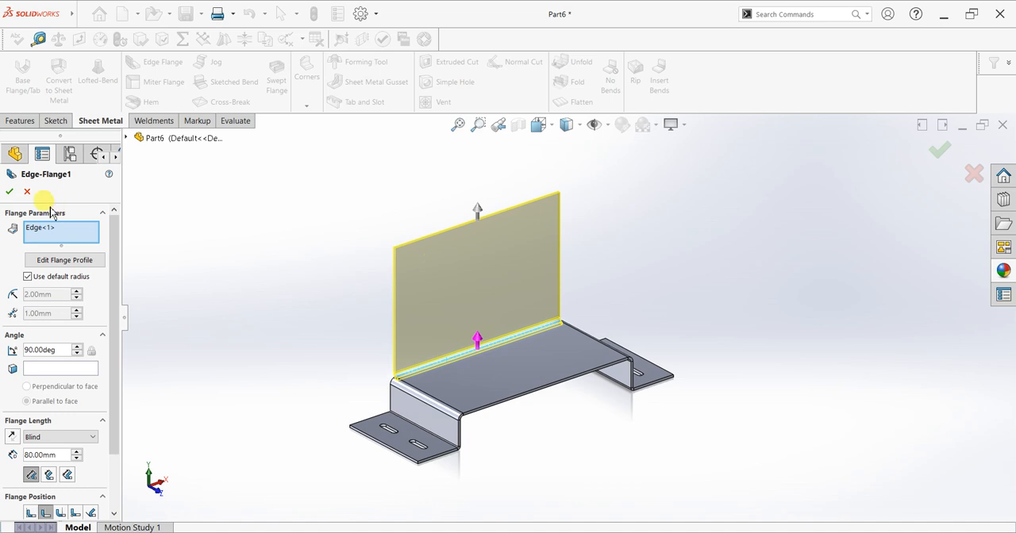
{"action": "left_click", "coordinate": [10, 192]}
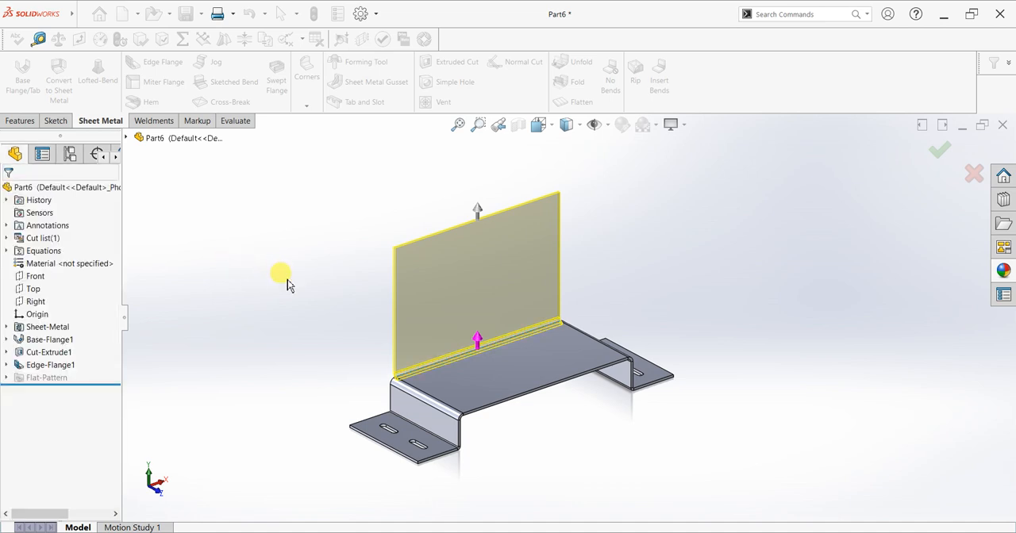
Edit the upright edge flange on the raised section and set its flange position to Material Inside.
{"action": "scroll", "coordinate": [402, 340], "scroll_direction": "down", "scroll_amount": 2}
{"action": "scroll", "coordinate": [403, 340], "scroll_direction": "down", "scroll_amount": 5}
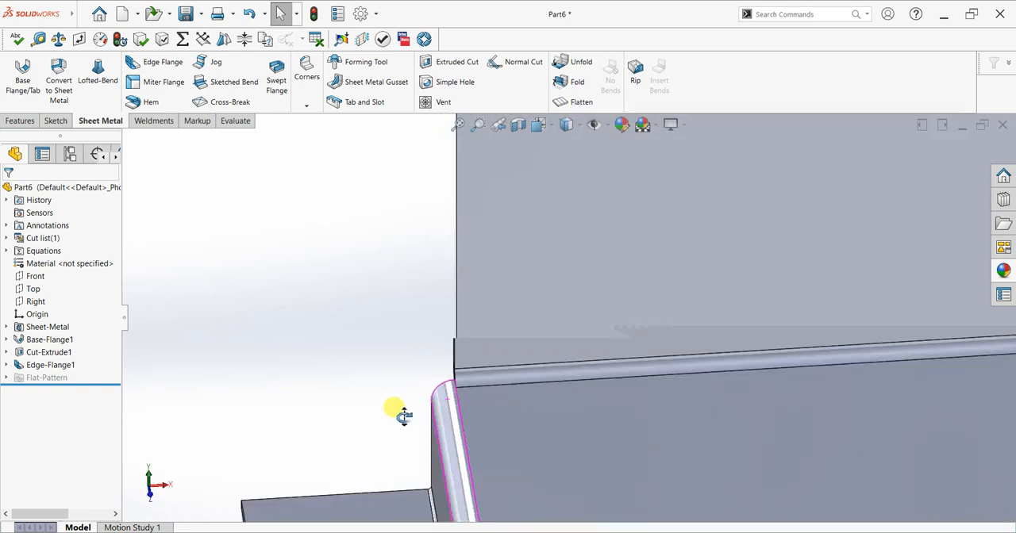
{"action": "middle_click_drag", "start_coordinate": [404, 416], "coordinate": [466, 427]}
{"action": "scroll", "coordinate": [450, 377], "scroll_direction": "down", "scroll_amount": 3}
{"action": "scroll", "coordinate": [455, 317], "scroll_direction": "down", "scroll_amount": 3}
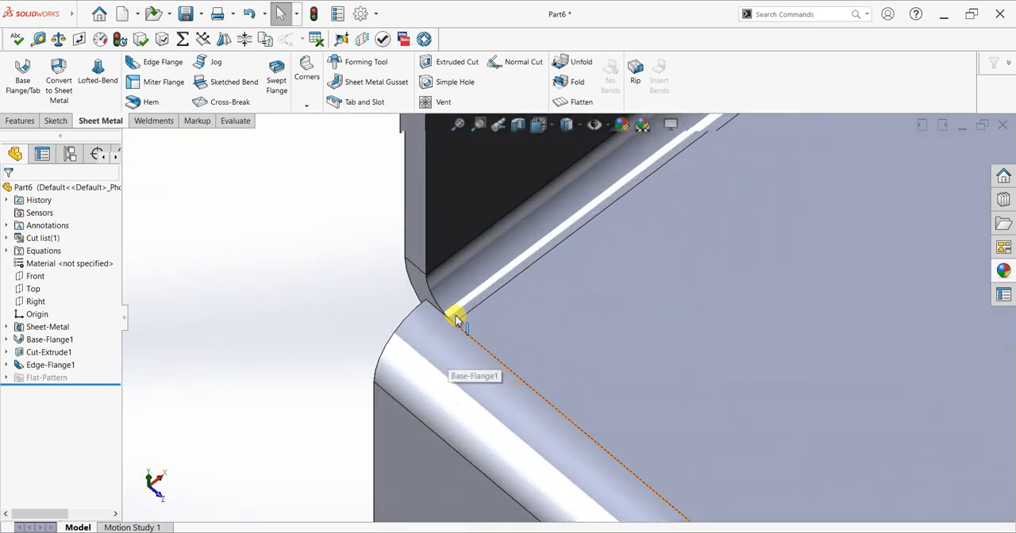
{"action": "left_click", "coordinate": [36, 367]}
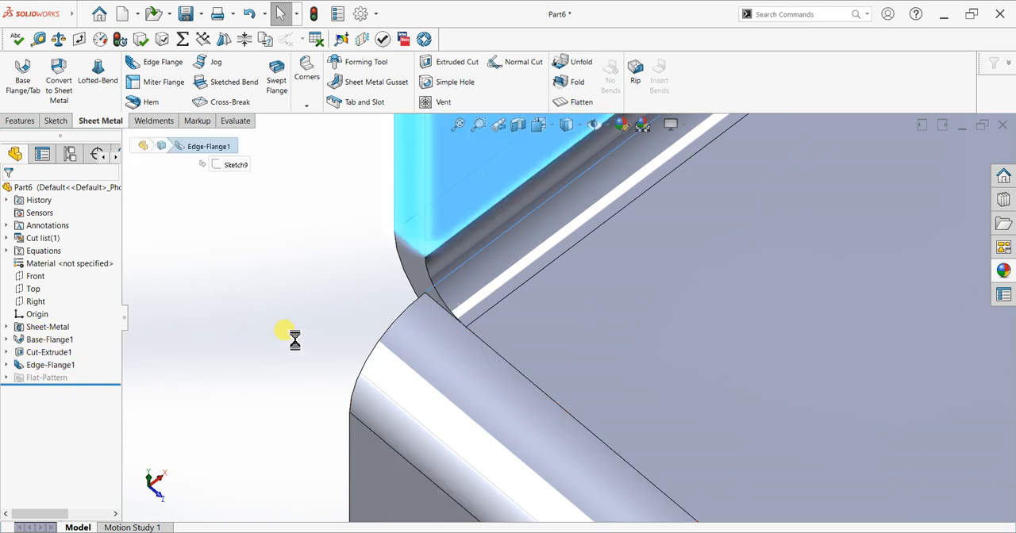
{"action": "left_click_drag", "start_coordinate": [118, 406], "coordinate": [118, 458]}
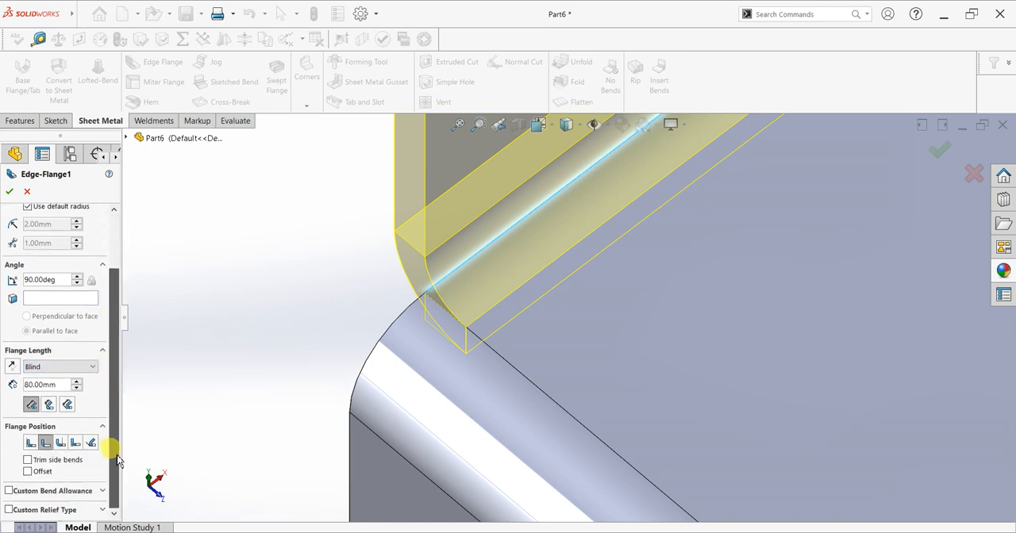
{"action": "left_click", "coordinate": [30, 442]}
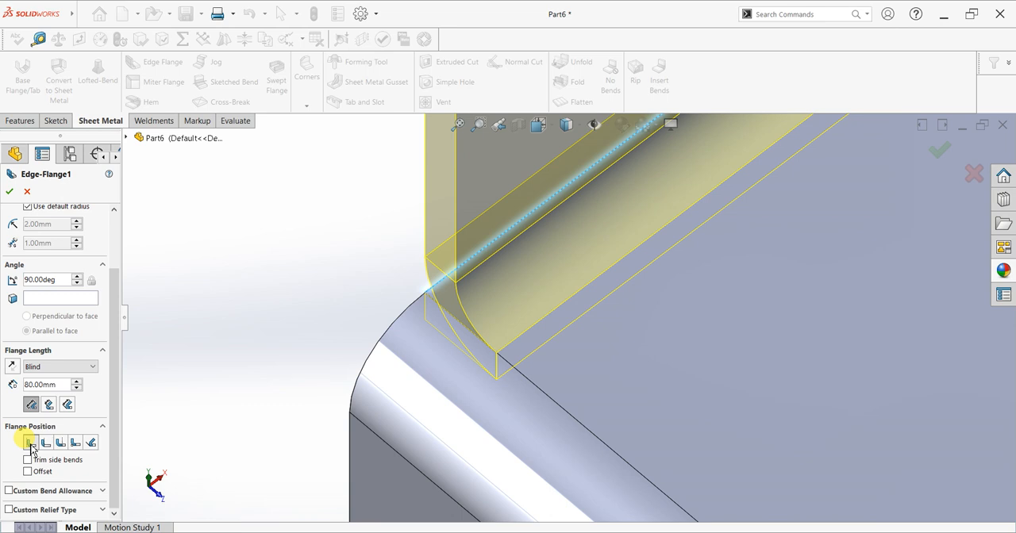
Give the upright flange a custom K-factor bend allowance of 0.5 and a custom obround relief with ratio 2, and apply the edit.
{"action": "left_click", "coordinate": [49, 493]}
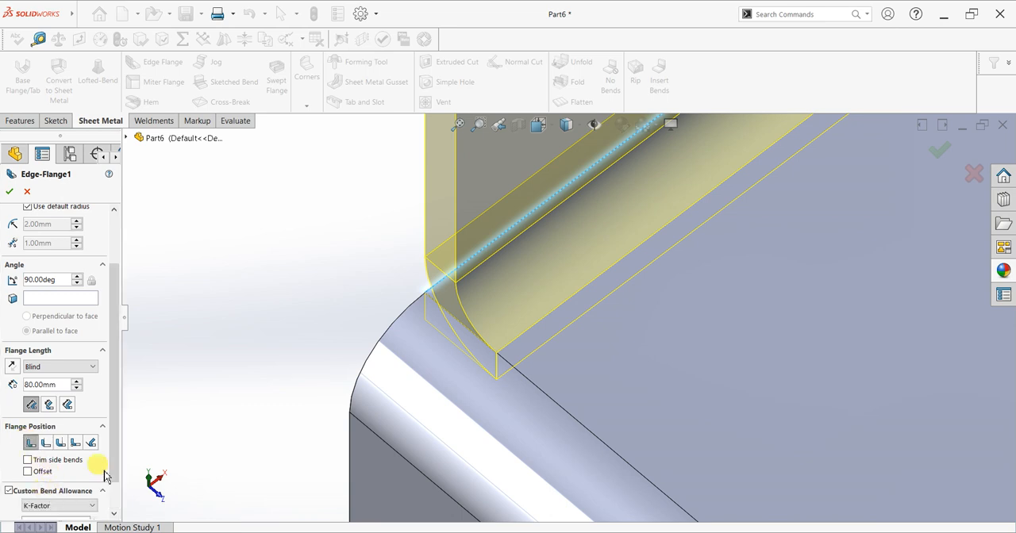
{"action": "left_click_drag", "start_coordinate": [113, 447], "coordinate": [113, 469]}
{"action": "left_click", "coordinate": [64, 508]}
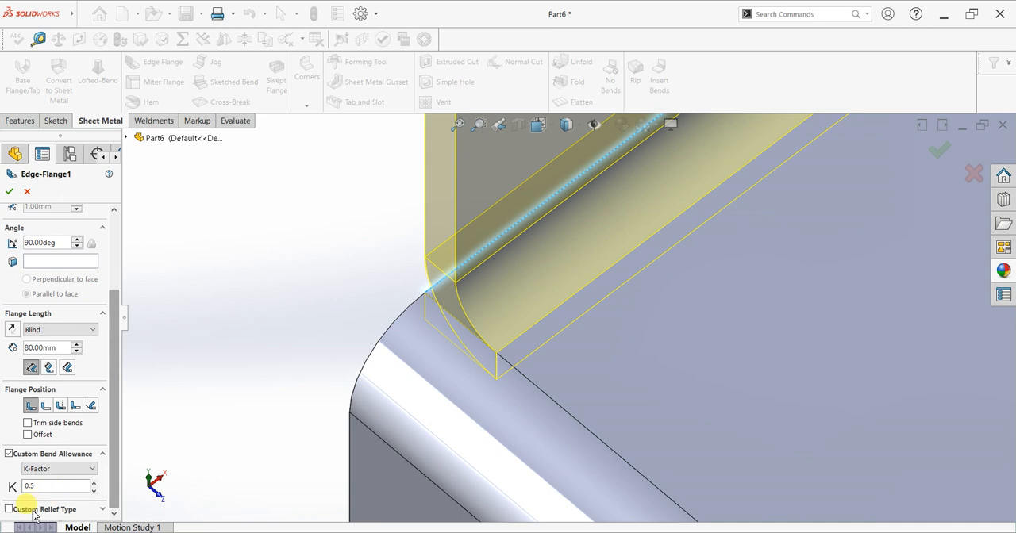
{"action": "left_click", "coordinate": [103, 510]}
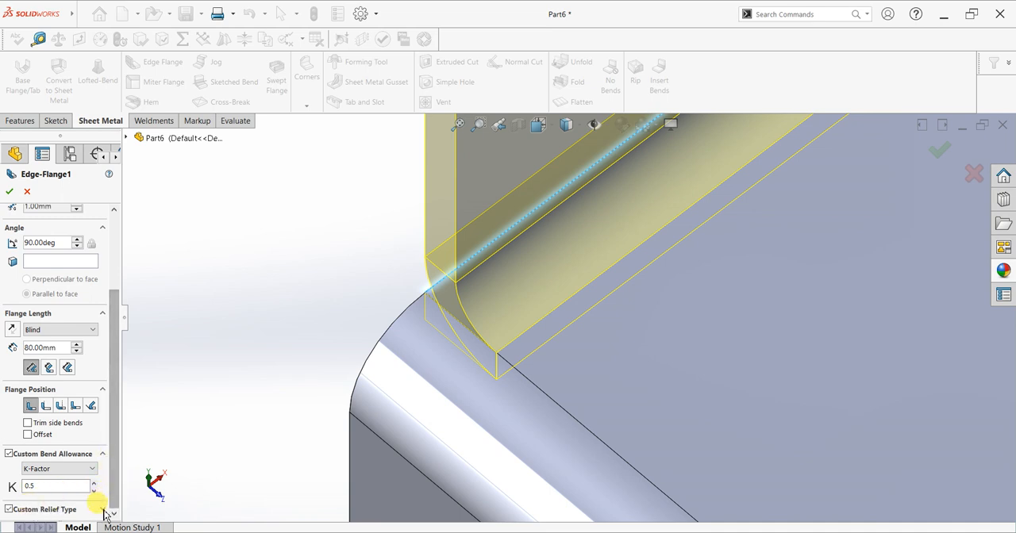
{"action": "left_click_drag", "start_coordinate": [114, 461], "coordinate": [117, 513]}
{"action": "left_click", "coordinate": [80, 463]}
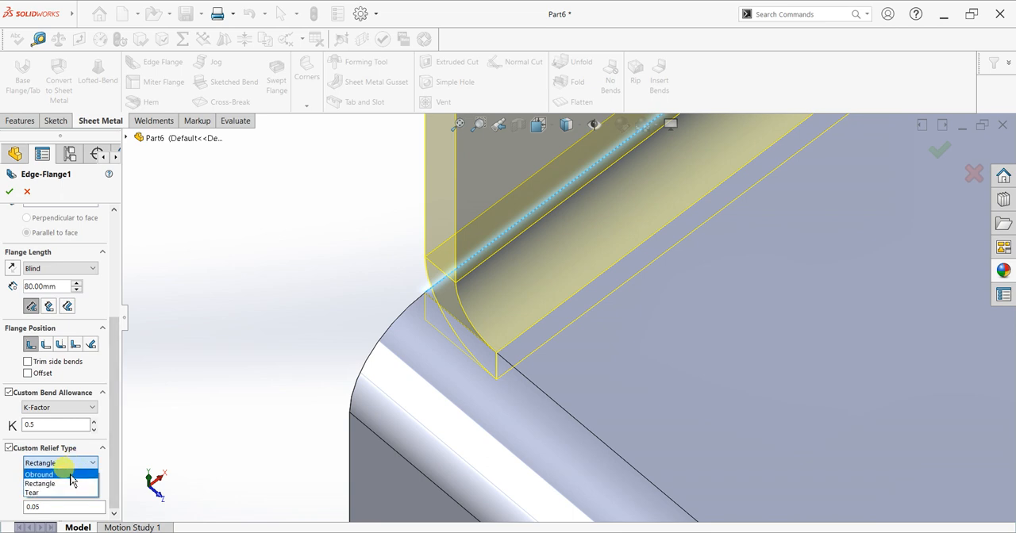
{"action": "left_click", "coordinate": [71, 476]}
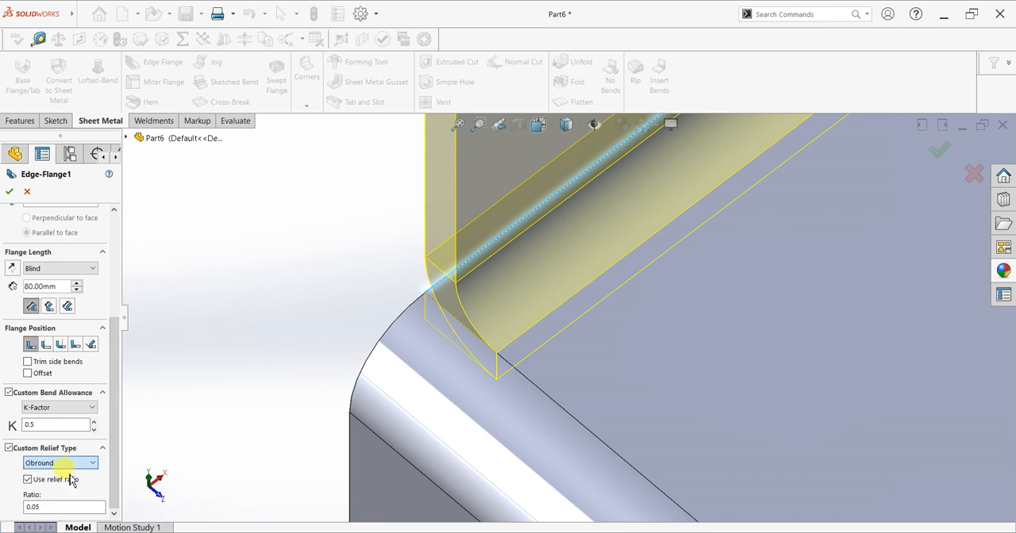
{"action": "left_click", "coordinate": [54, 506]}
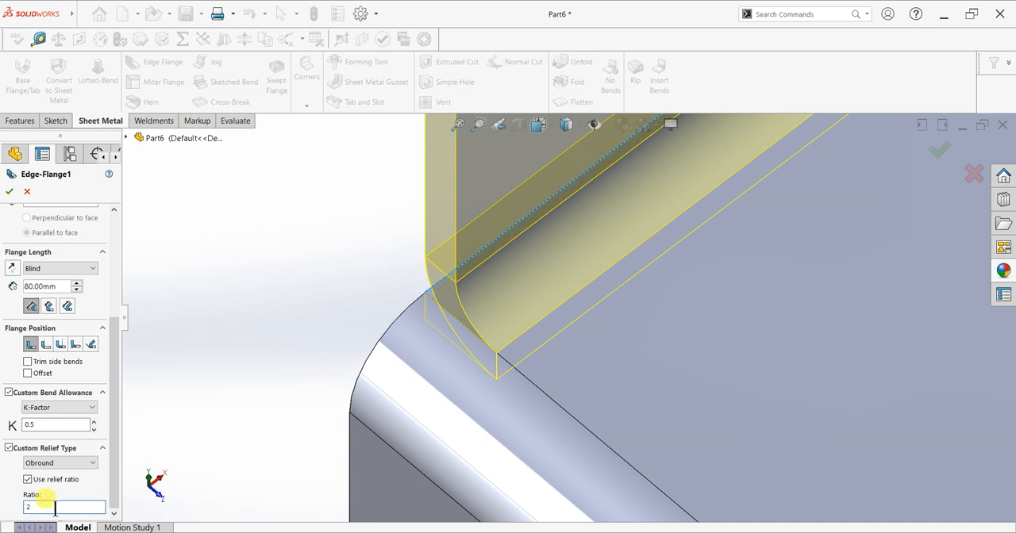
{"action": "left_click", "coordinate": [10, 195]}
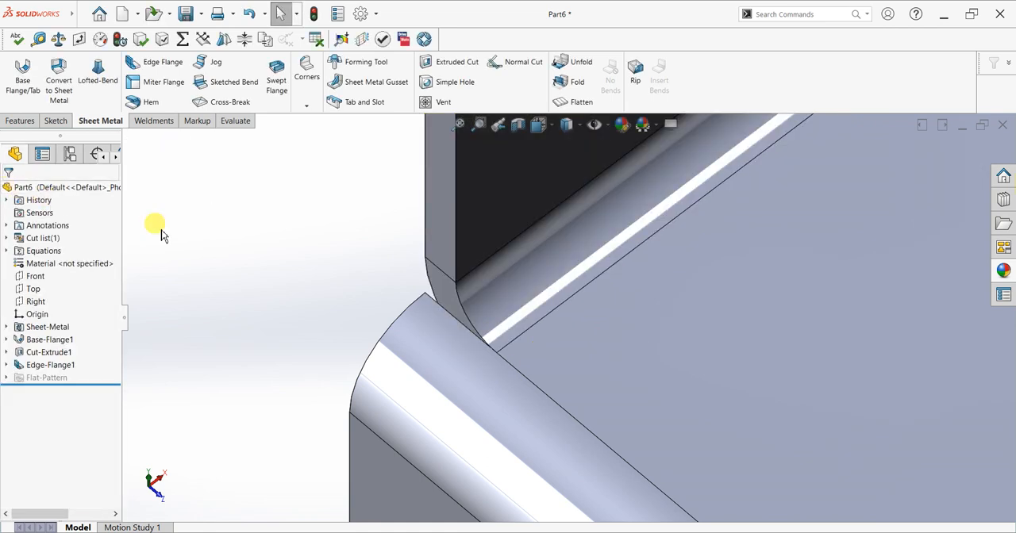
Place a 90° edge flange 65 mm long pointing rearward from the top edge of the upright flange.
{"action": "scroll", "coordinate": [408, 313], "scroll_direction": "up", "scroll_amount": 5}
{"action": "middle_click_drag", "start_coordinate": [499, 310], "coordinate": [513, 233]}
{"action": "scroll", "coordinate": [590, 232], "scroll_direction": "up", "scroll_amount": 6}
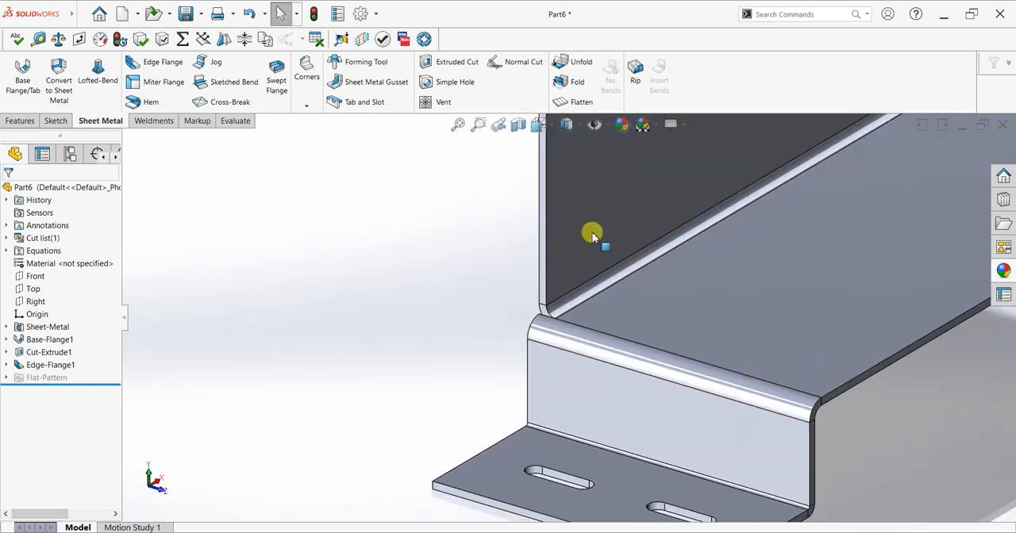
{"action": "middle_click_drag", "start_coordinate": [608, 206], "coordinate": [719, 267]}
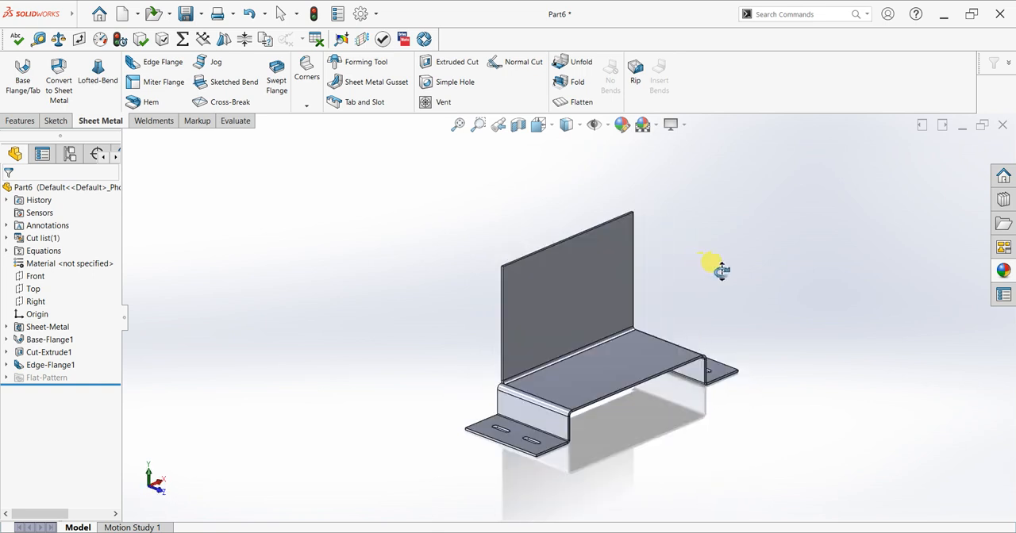
{"action": "scroll", "coordinate": [649, 265], "scroll_direction": "down", "scroll_amount": 3}
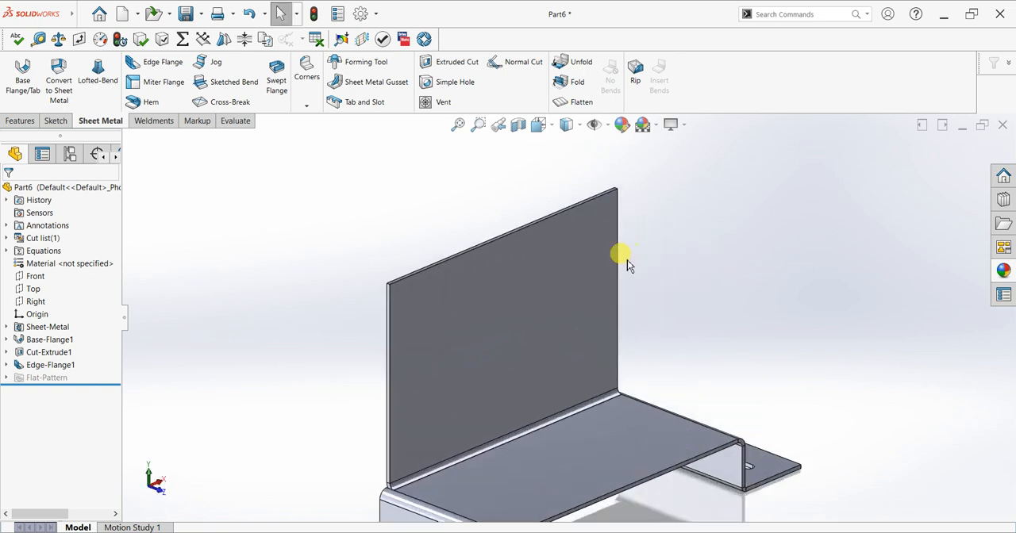
{"action": "scroll", "coordinate": [318, 171], "scroll_direction": "up", "scroll_amount": 1}
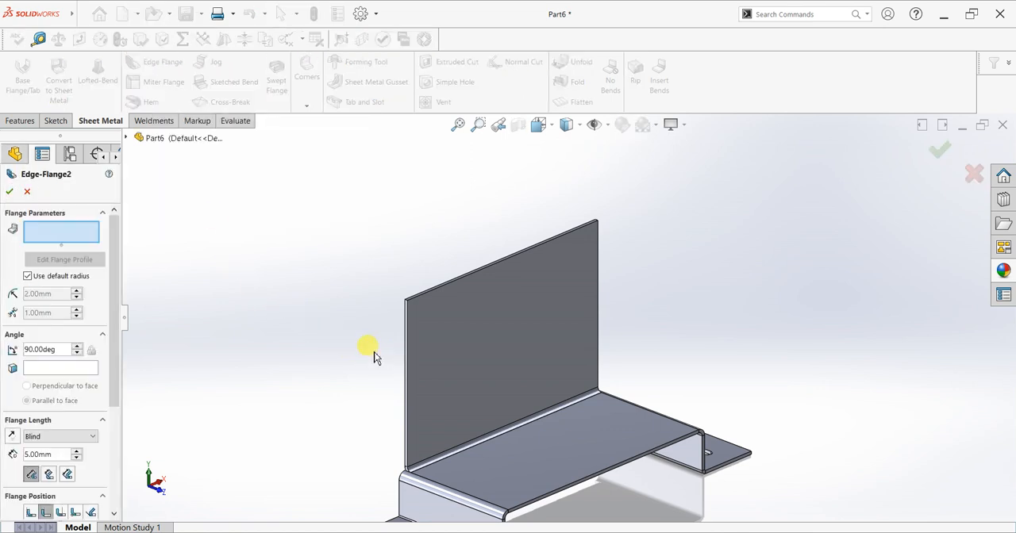
{"action": "left_click", "coordinate": [440, 284]}
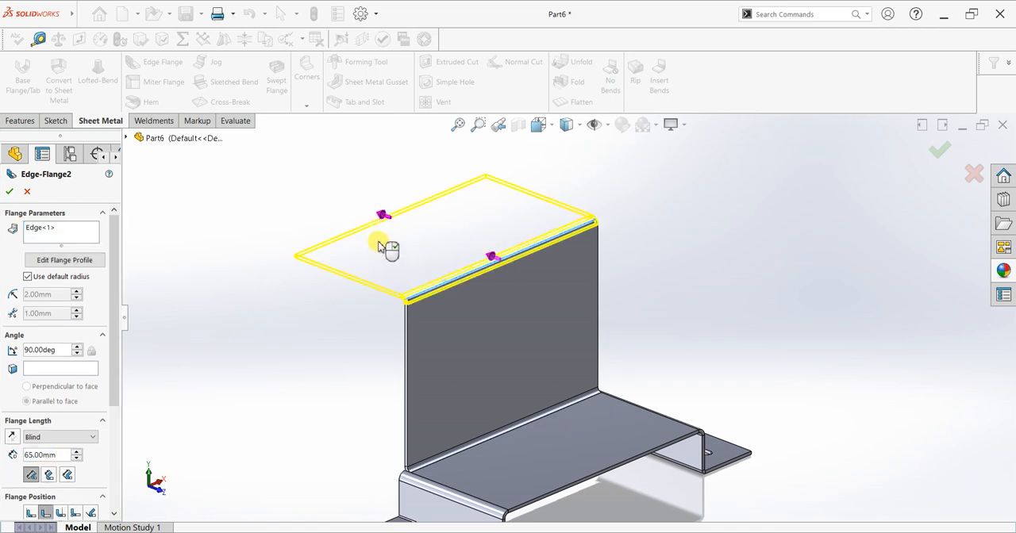
{"action": "left_click", "coordinate": [382, 247]}
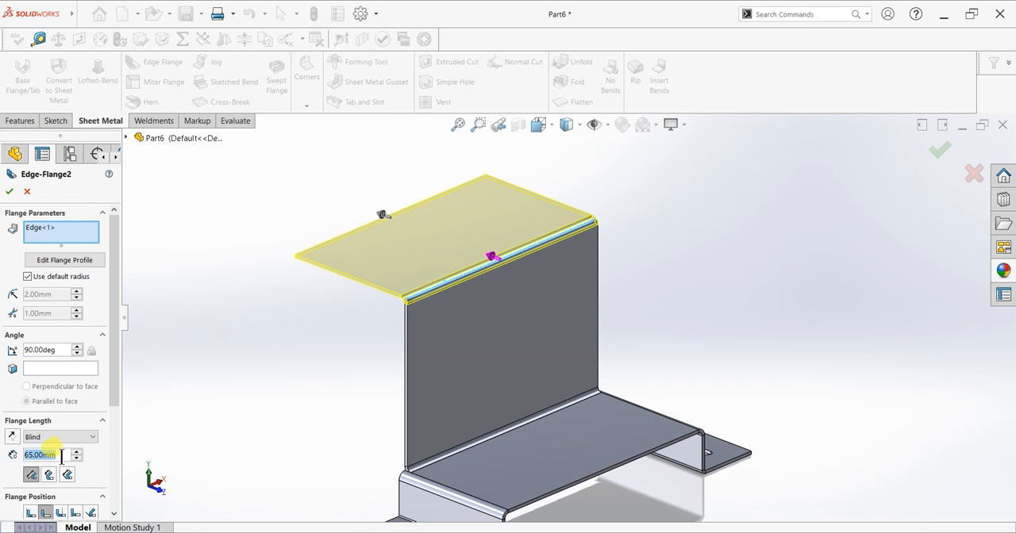
Set the top edge flange's length to 50 mm and finish the flange.
{"action": "type", "text": "30"}
{"action": "key", "text": "Return"}
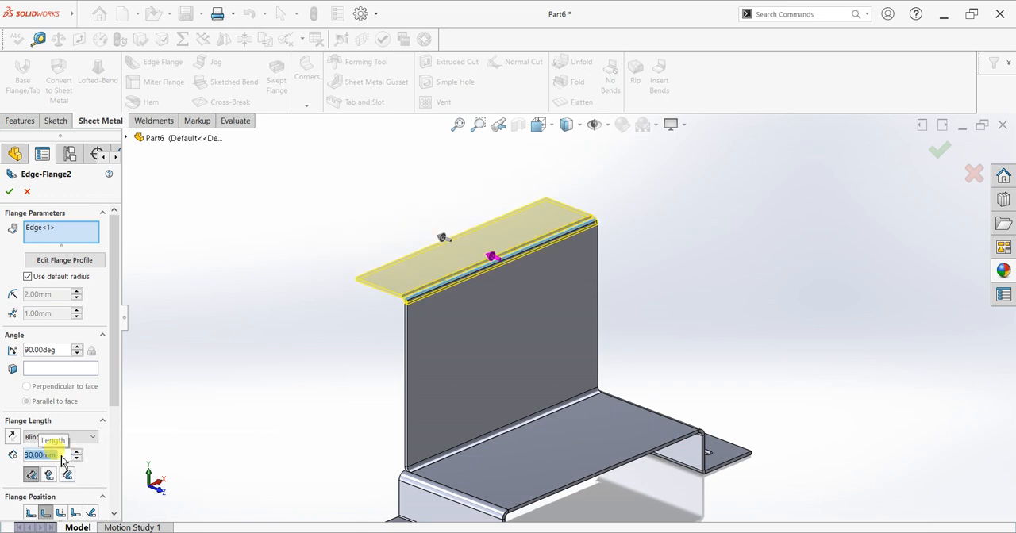
{"action": "type", "text": "50"}
{"action": "key", "text": "Return"}
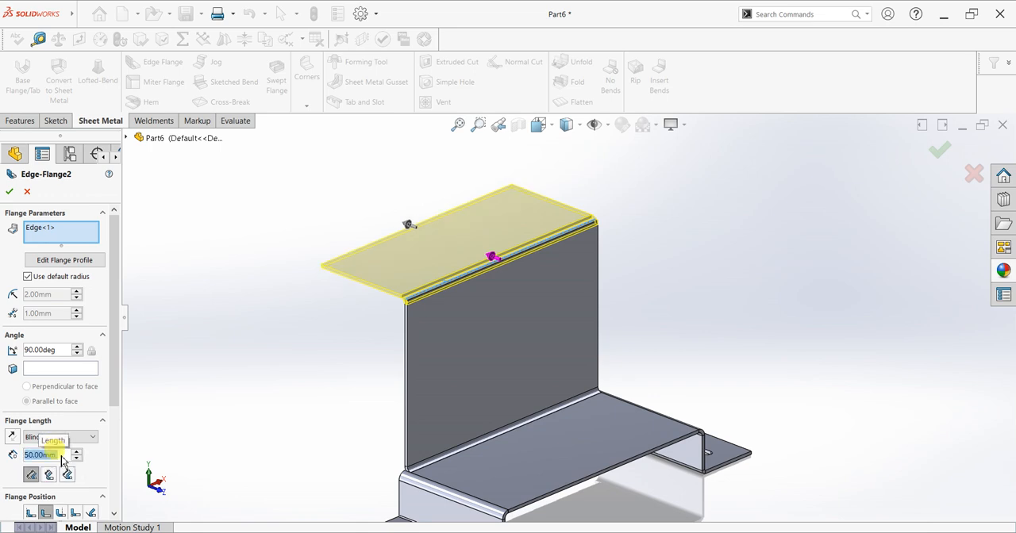
{"action": "left_click", "coordinate": [9, 193]}
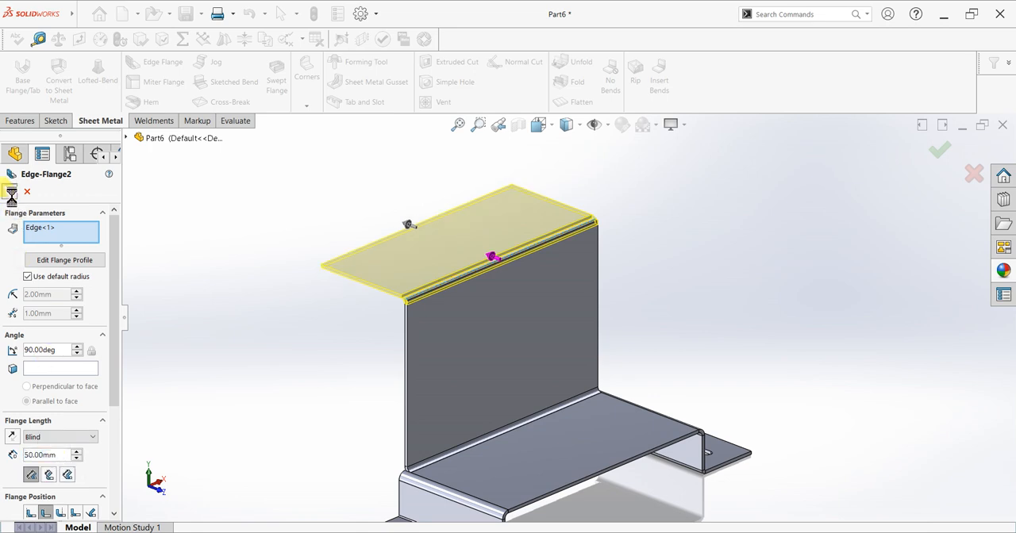
Start a sketch on the top flange's upper face and draw a corner rectangle about 70 by 35 mm from its rear edge.
{"action": "left_click", "coordinate": [431, 245]}
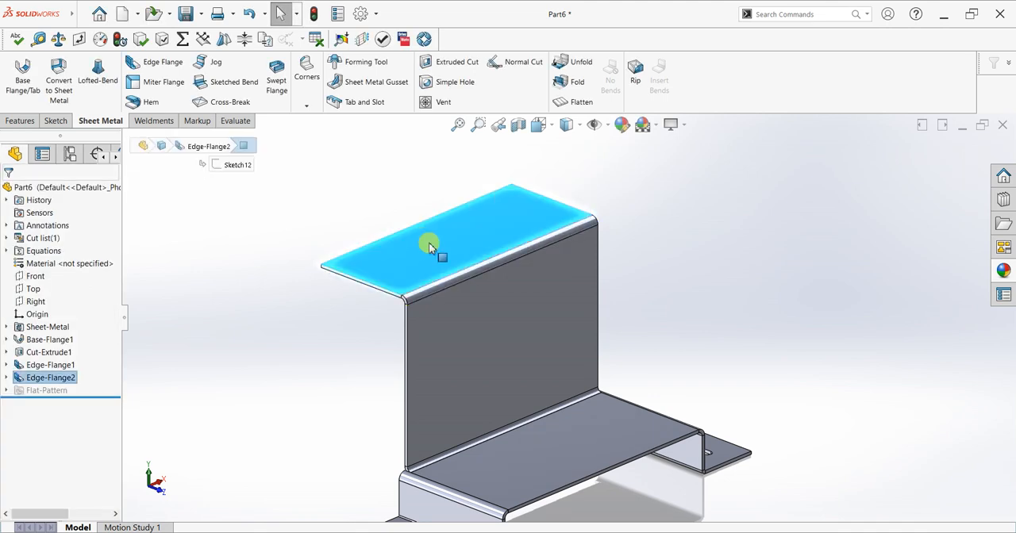
{"action": "key", "text": "ctrl+8"}
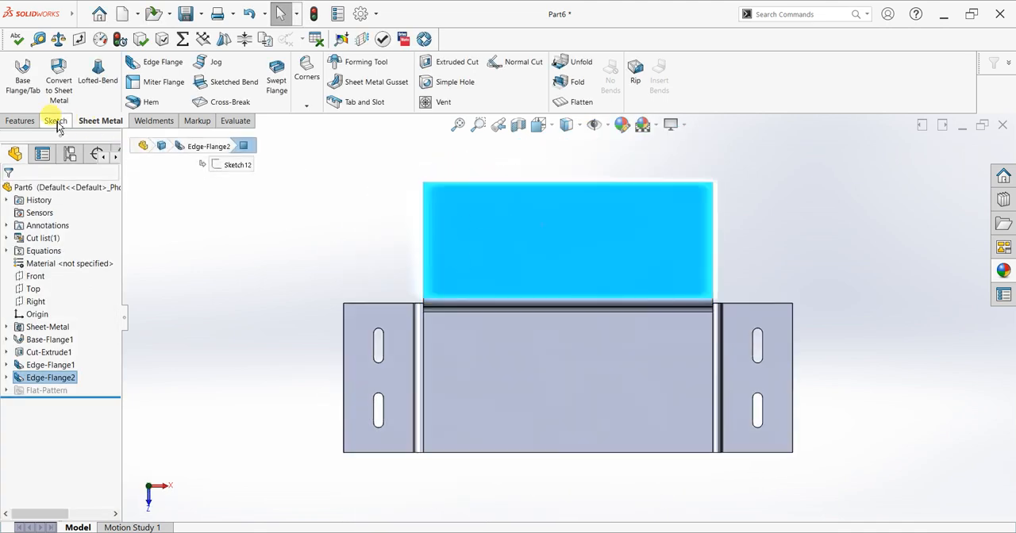
{"action": "left_click", "coordinate": [54, 120]}
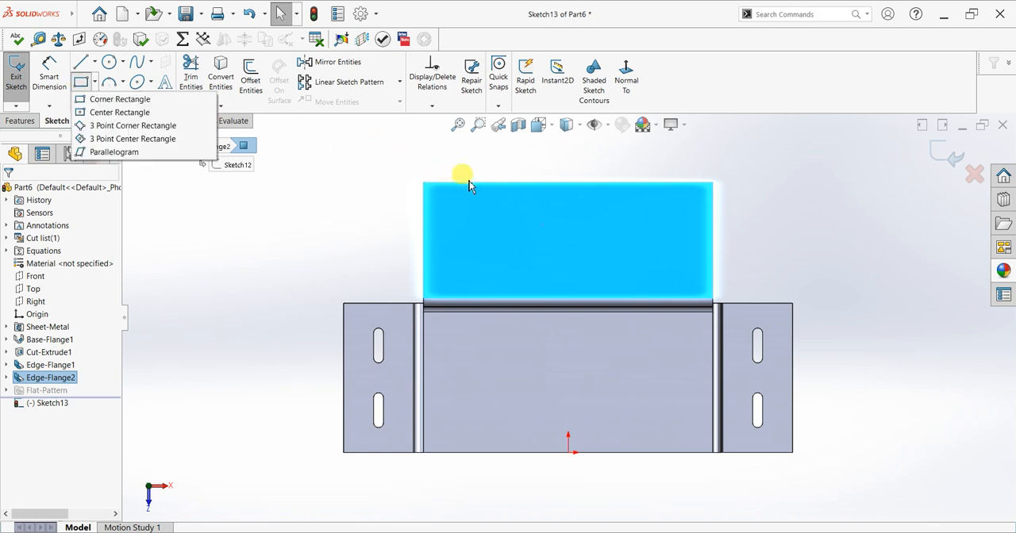
{"action": "left_click", "coordinate": [119, 112]}
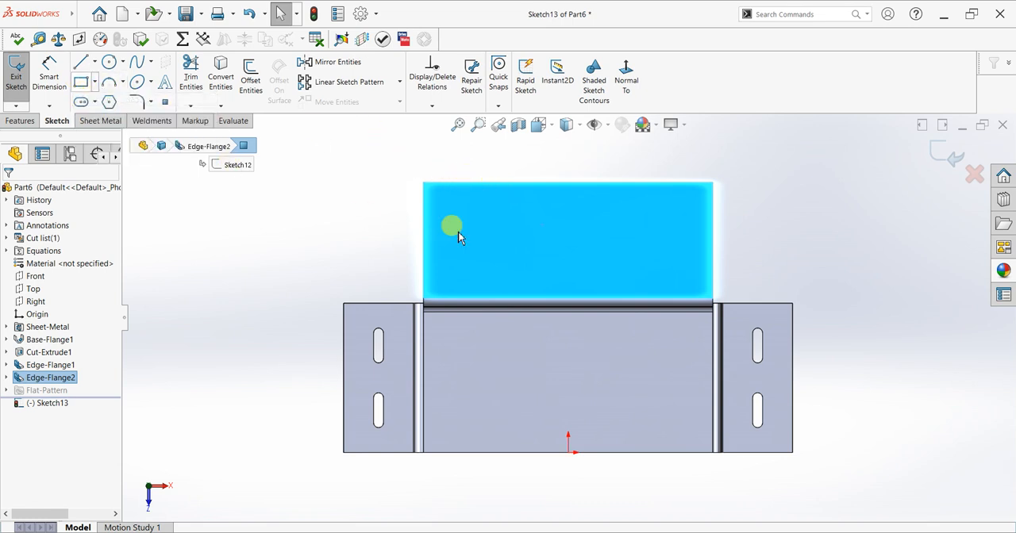
{"action": "left_click", "coordinate": [478, 184]}
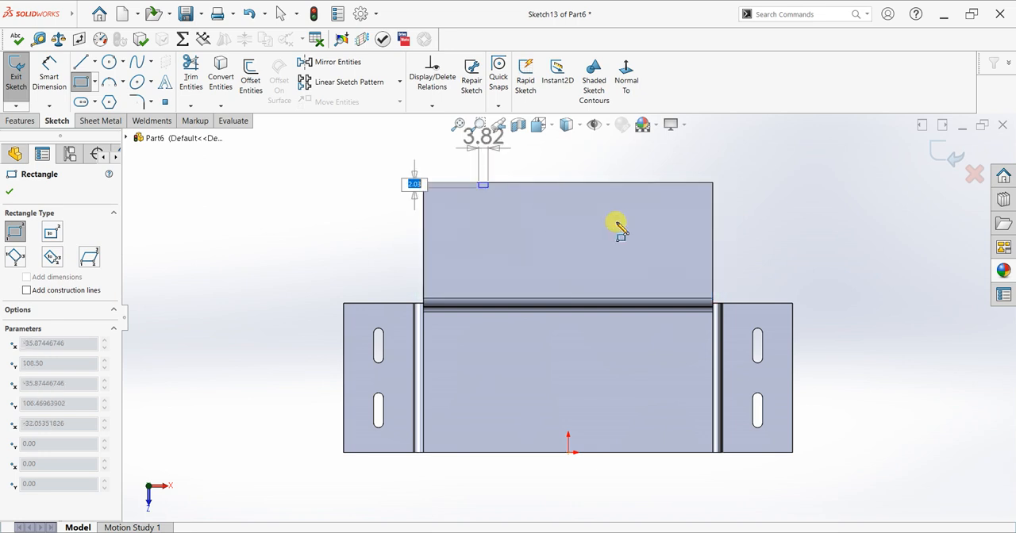
{"action": "left_click", "coordinate": [653, 269]}
{"action": "key", "text": "Escape"}
{"action": "scroll", "coordinate": [714, 198], "scroll_direction": "down", "scroll_amount": 3}
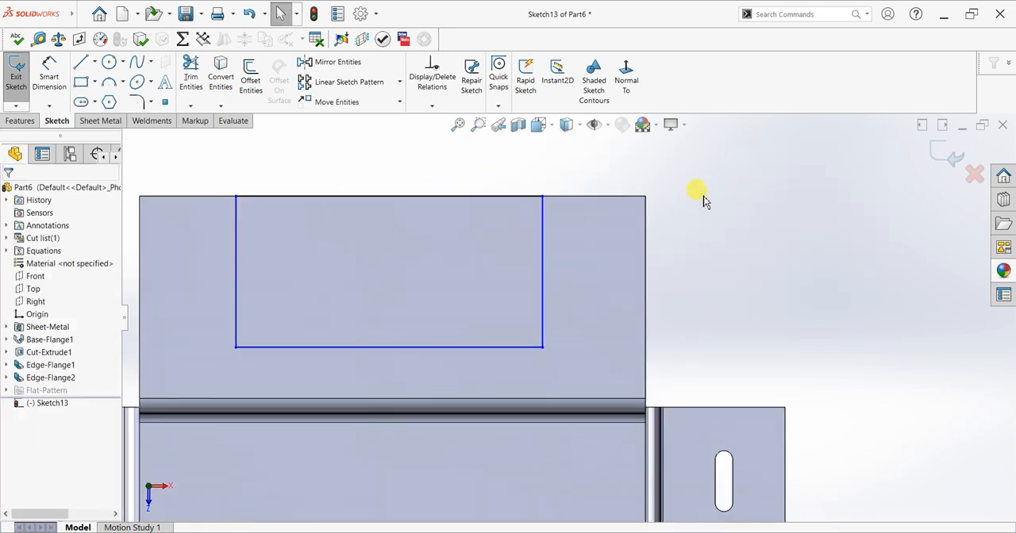
Dimension the rectangle's right side 30 mm from the top flange's right edge.
{"action": "left_click", "coordinate": [49, 77]}
{"action": "left_click", "coordinate": [543, 220]}
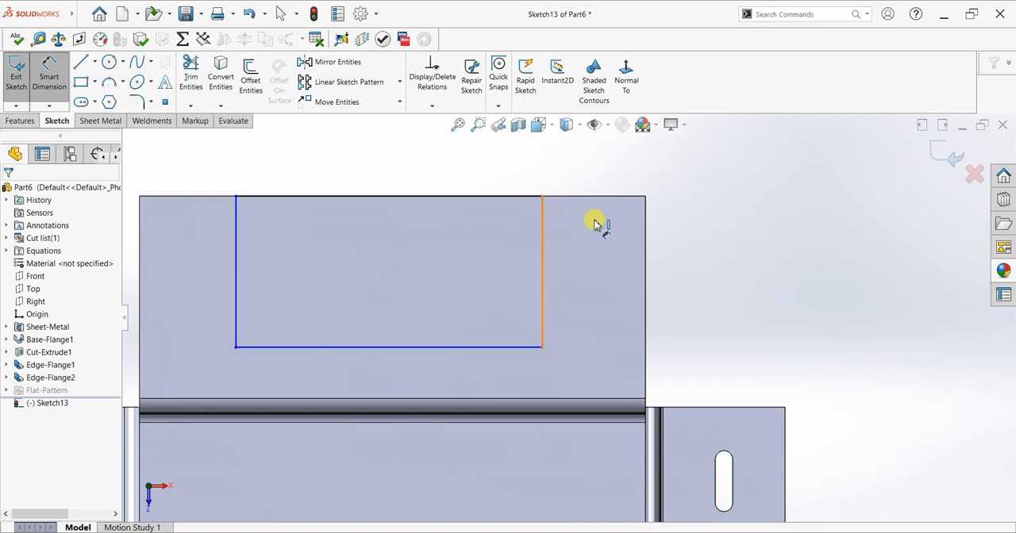
{"action": "left_click", "coordinate": [646, 230]}
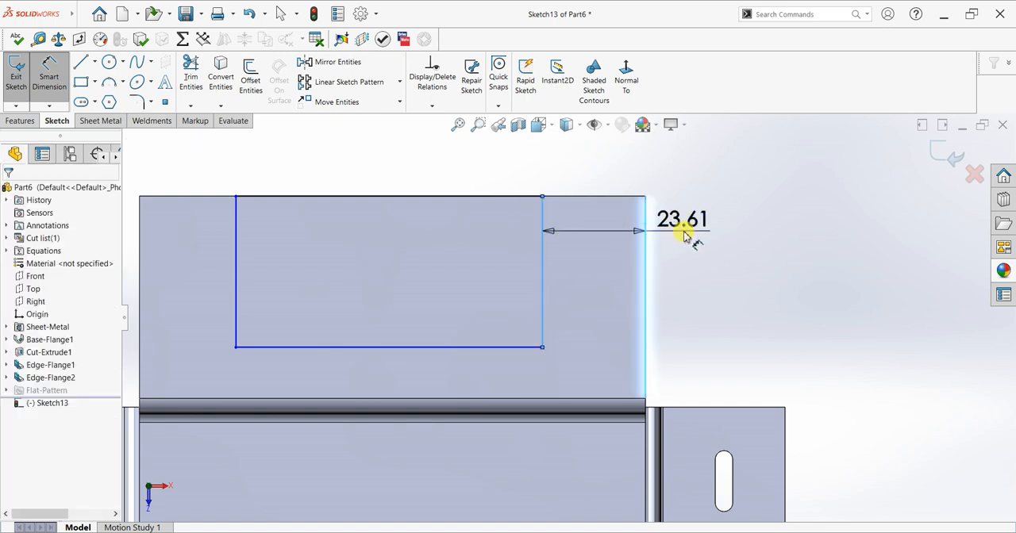
{"action": "left_click", "coordinate": [684, 233]}
{"action": "type", "text": "40"}
{"action": "key", "text": "Return"}
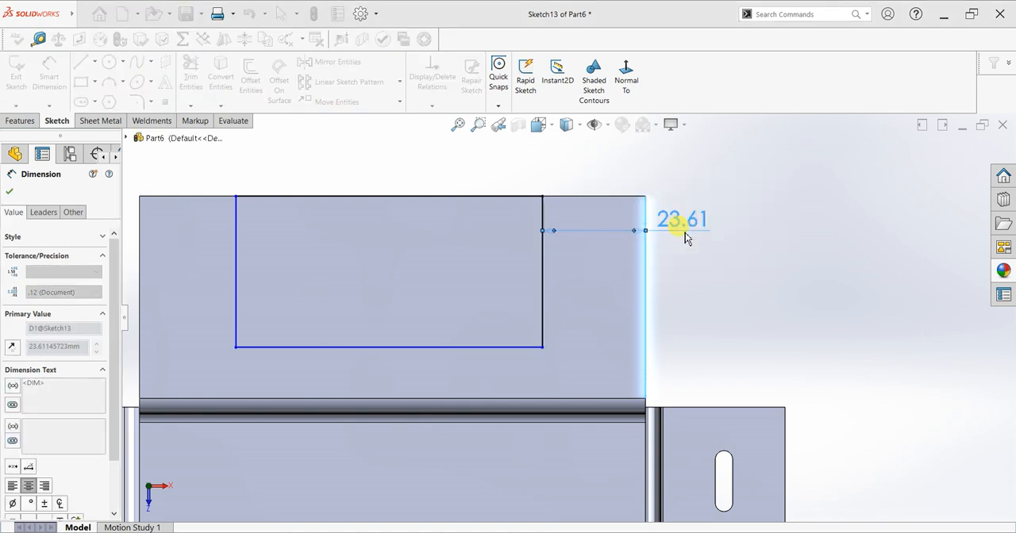
Dimension the rectangle's front side 15 mm from the top flange's bend line.
{"action": "left_click", "coordinate": [514, 378]}
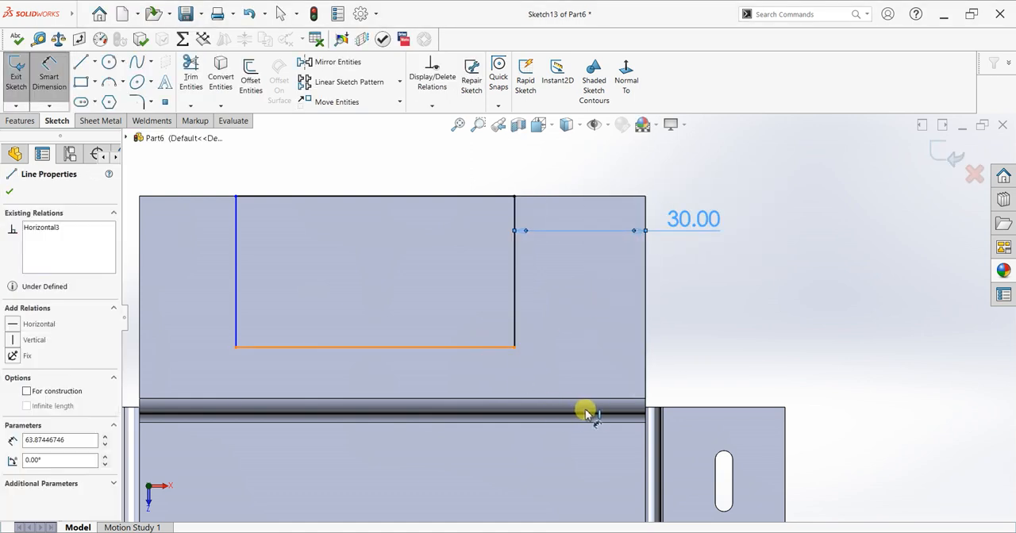
{"action": "left_click", "coordinate": [635, 400]}
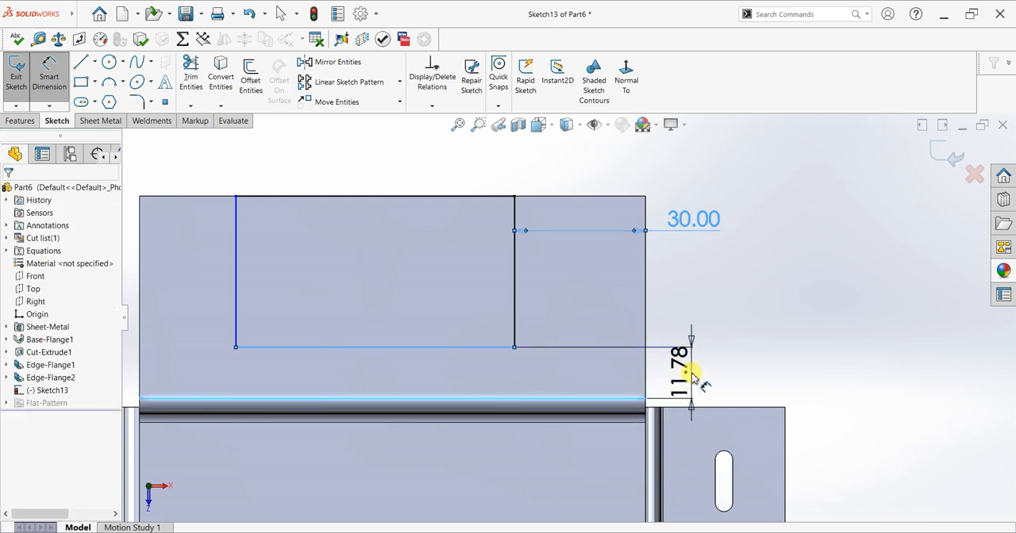
{"action": "left_click", "coordinate": [692, 376]}
{"action": "key", "text": "Return"}
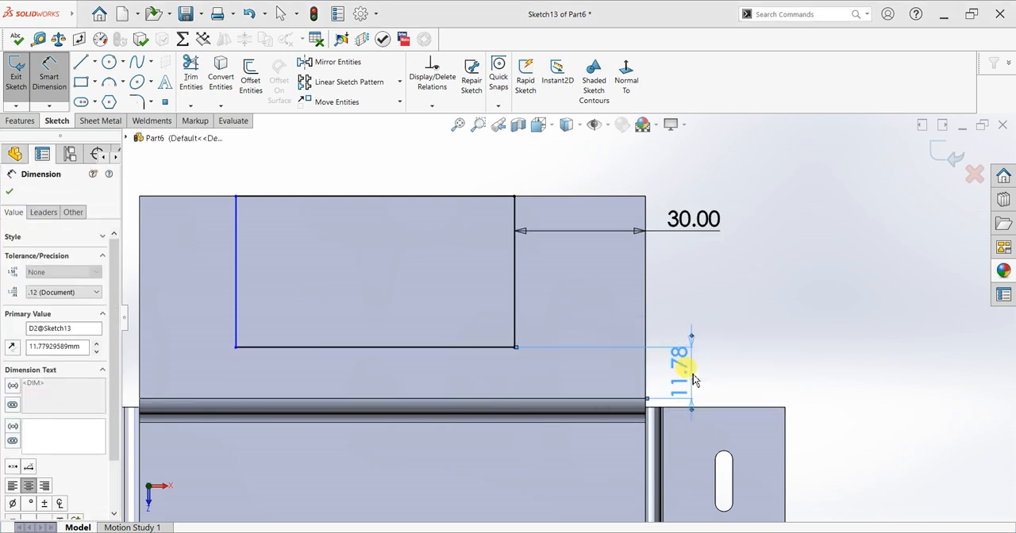
Dimension the rectangle's left side 30 mm from the top flange's left edge.
{"action": "scroll", "coordinate": [362, 331], "scroll_direction": "up", "scroll_amount": 4}
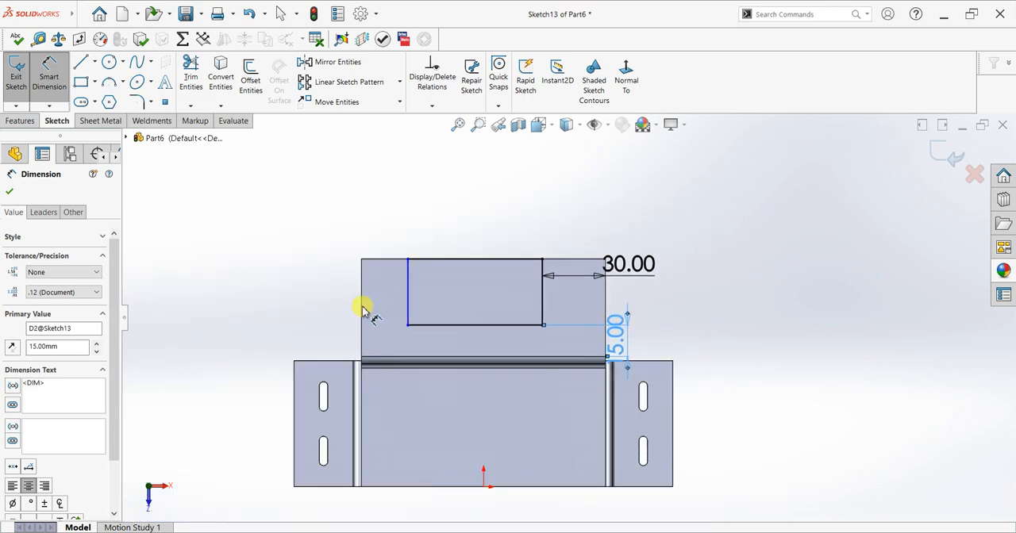
{"action": "left_click", "coordinate": [361, 310]}
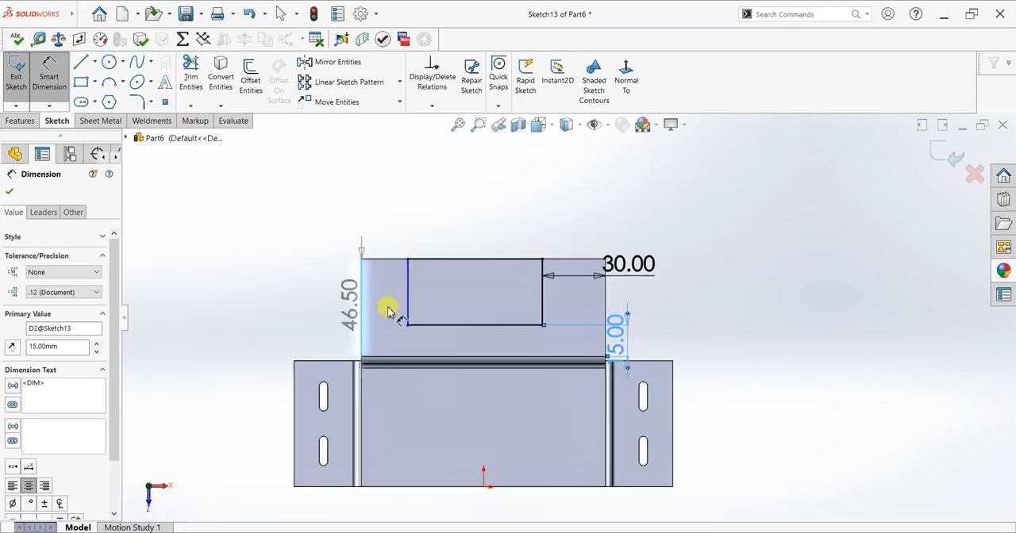
{"action": "left_click", "coordinate": [397, 243]}
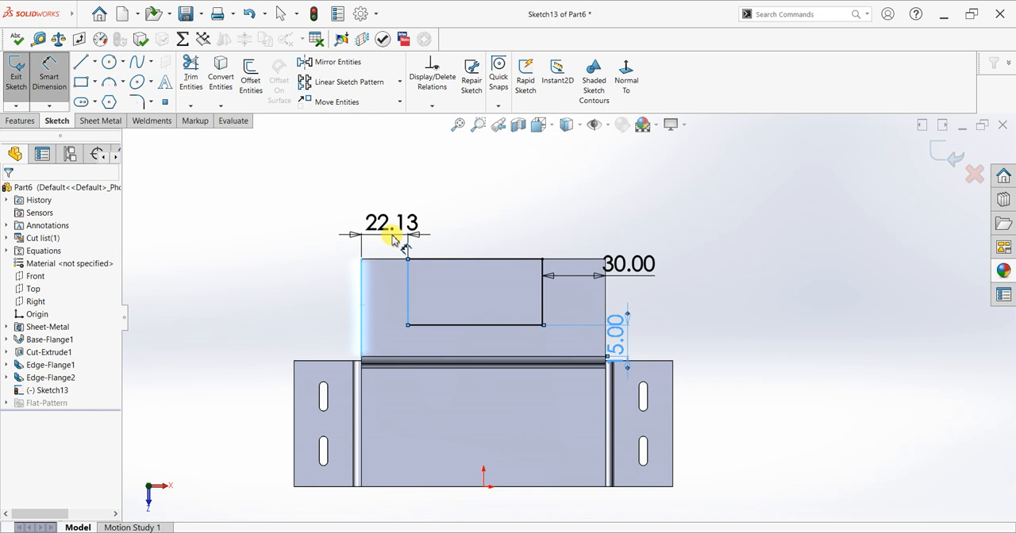
{"action": "left_click", "coordinate": [392, 241]}
{"action": "key", "text": "Return"}
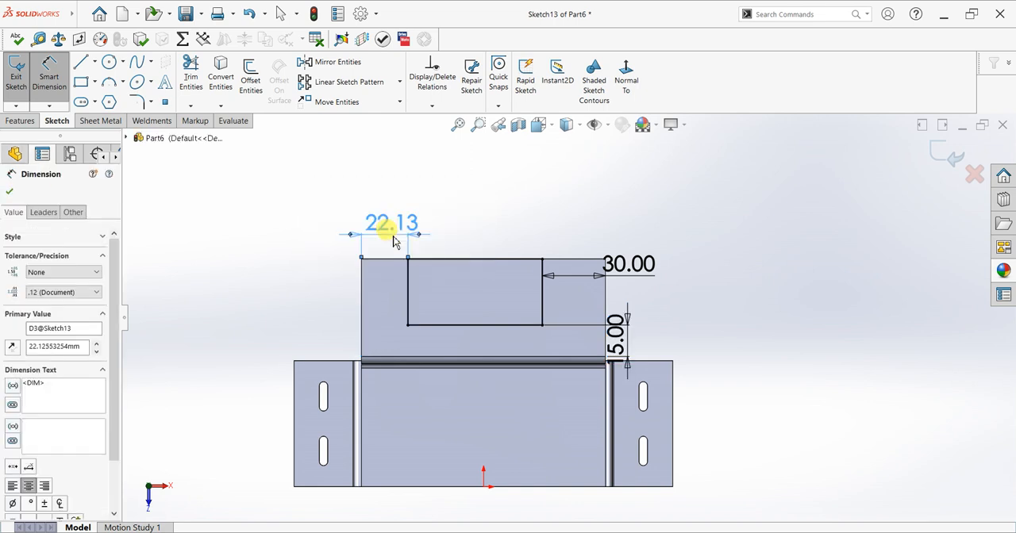
{"action": "left_click", "coordinate": [9, 193]}
{"action": "scroll", "coordinate": [517, 265], "scroll_direction": "down", "scroll_amount": 2}
{"action": "key", "text": "Escape"}
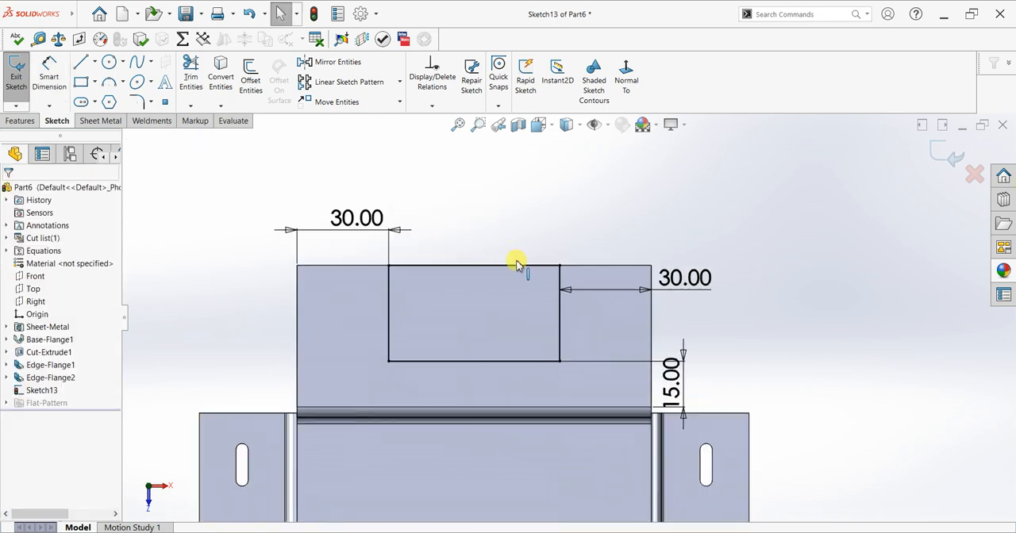
Draw two vertically aligned circles, about 7.4 and 9 mm in diameter, on the top flange between its left edge and the rectangle.
{"action": "left_click", "coordinate": [110, 63]}
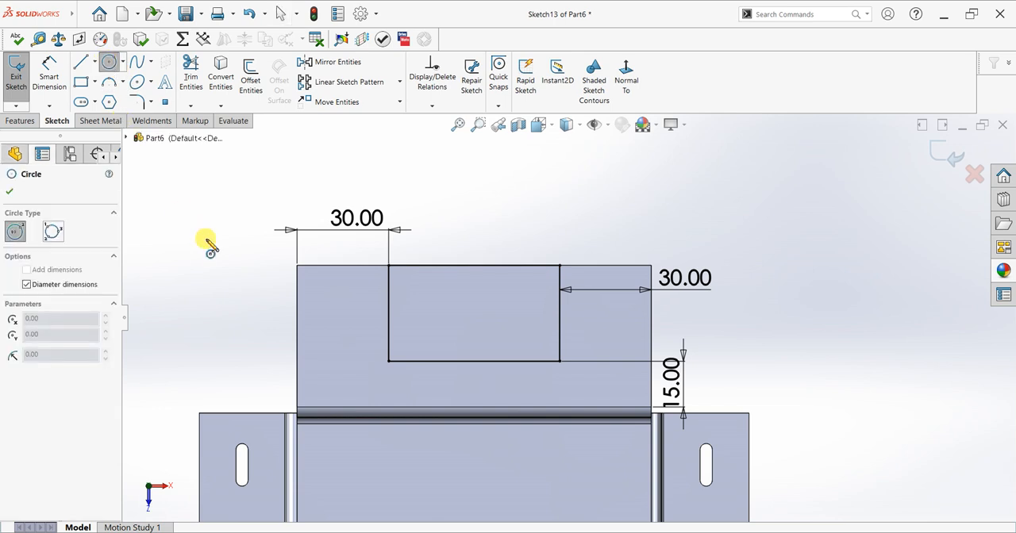
{"action": "scroll", "coordinate": [276, 334], "scroll_direction": "down", "scroll_amount": 2}
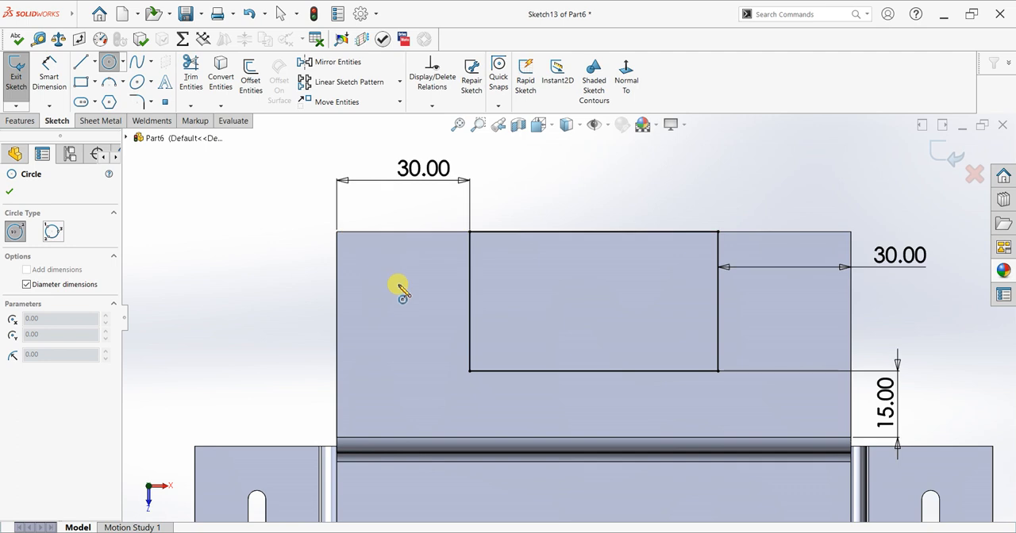
{"action": "left_click_drag", "start_coordinate": [405, 283], "coordinate": [407, 299]}
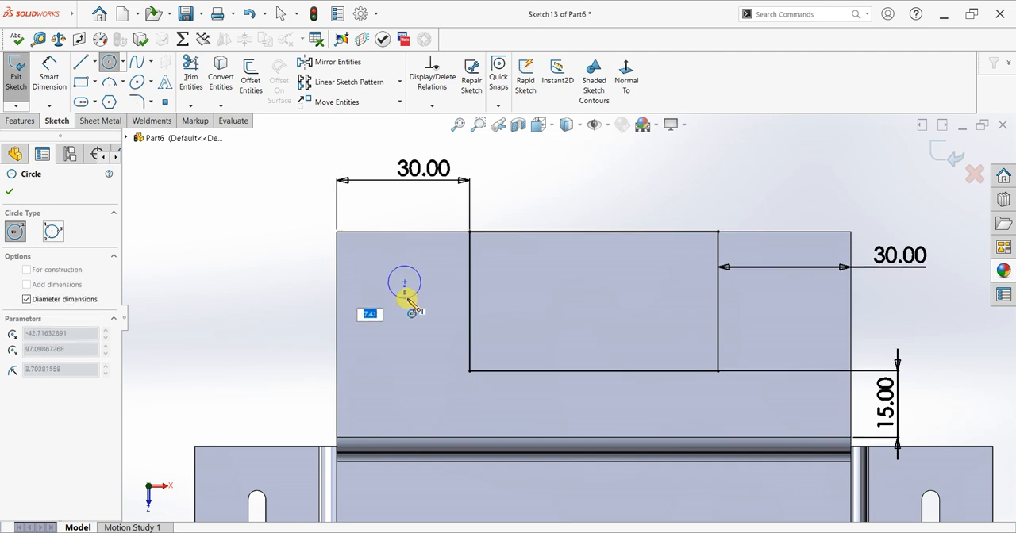
{"action": "key", "text": "Return"}
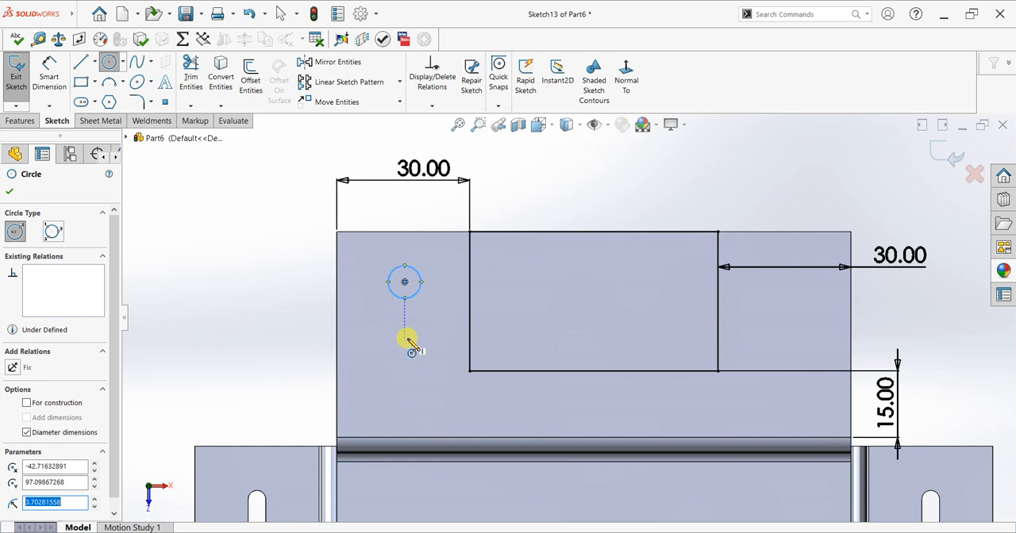
{"action": "left_click", "coordinate": [405, 339]}
{"action": "left_click", "coordinate": [414, 355]}
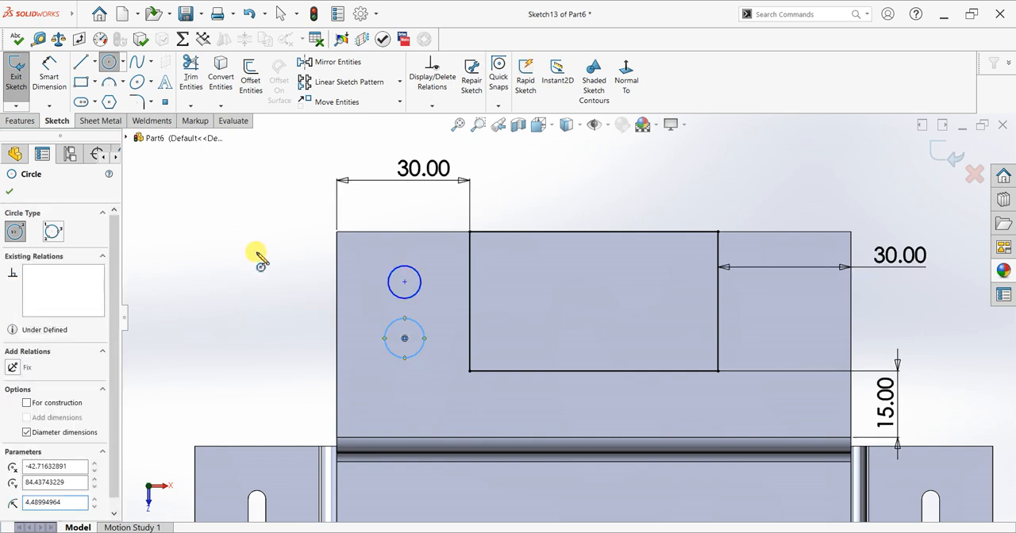
Add an Equal relation between the two circles.
{"action": "right_click_drag", "start_coordinate": [318, 279], "coordinate": [381, 265]}
{"action": "left_click", "coordinate": [420, 279]}
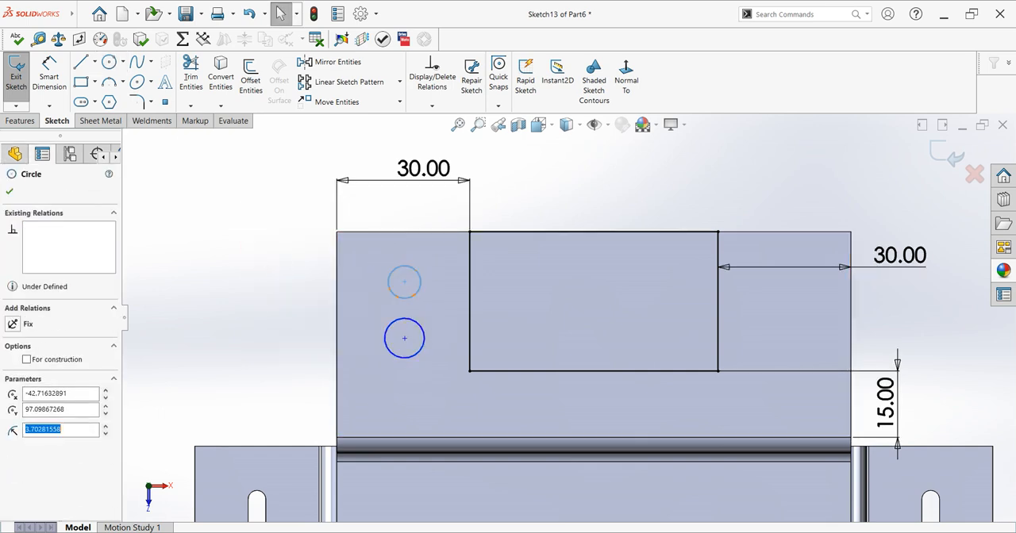
{"action": "left_click", "coordinate": [421, 332], "text": "ctrl"}
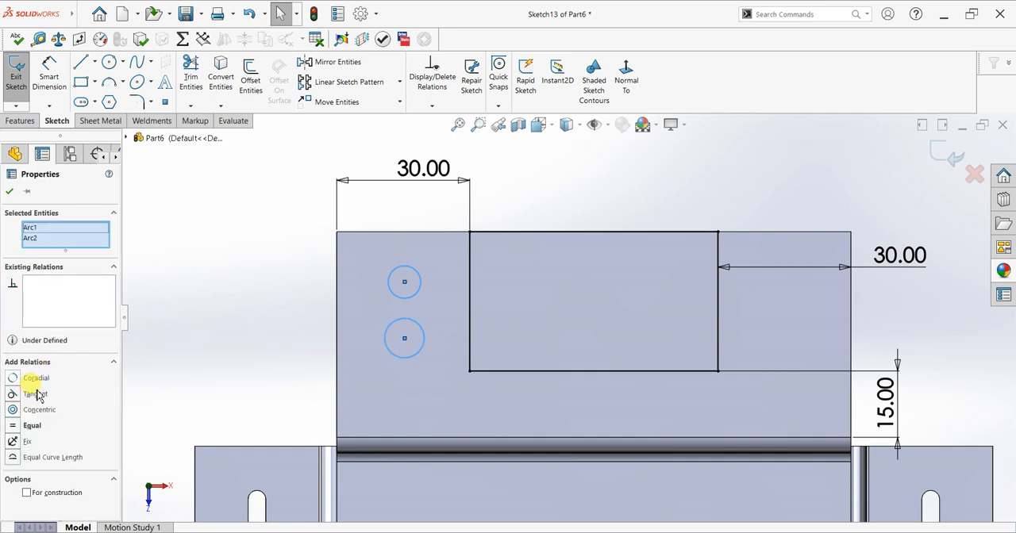
{"action": "left_click", "coordinate": [14, 427]}
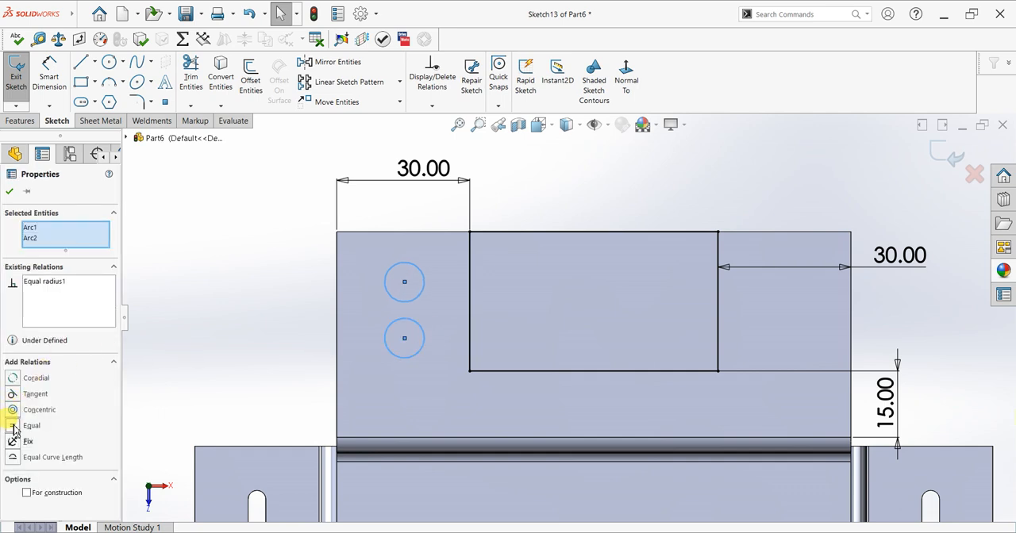
{"action": "left_click", "coordinate": [9, 192]}
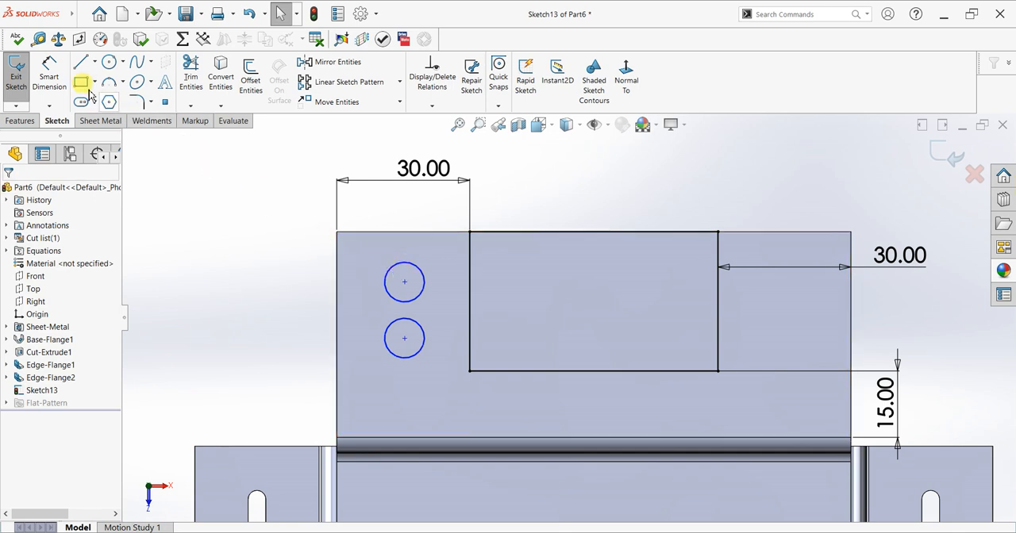
Dimension the rear circle's center 10 mm from the top flange's rear edge.
{"action": "left_click", "coordinate": [45, 83]}
{"action": "left_click", "coordinate": [403, 269]}
{"action": "left_click", "coordinate": [405, 232]}
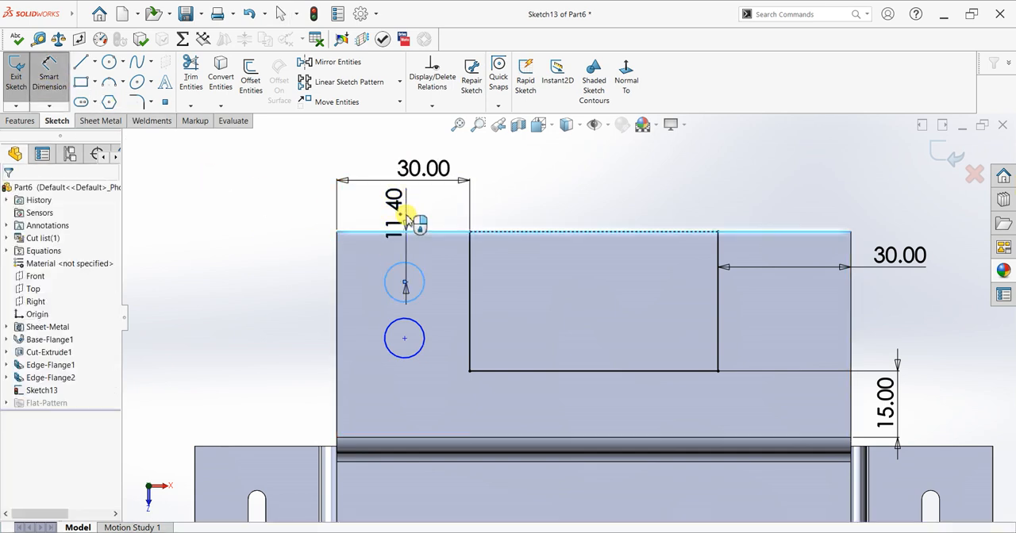
{"action": "left_click", "coordinate": [403, 216]}
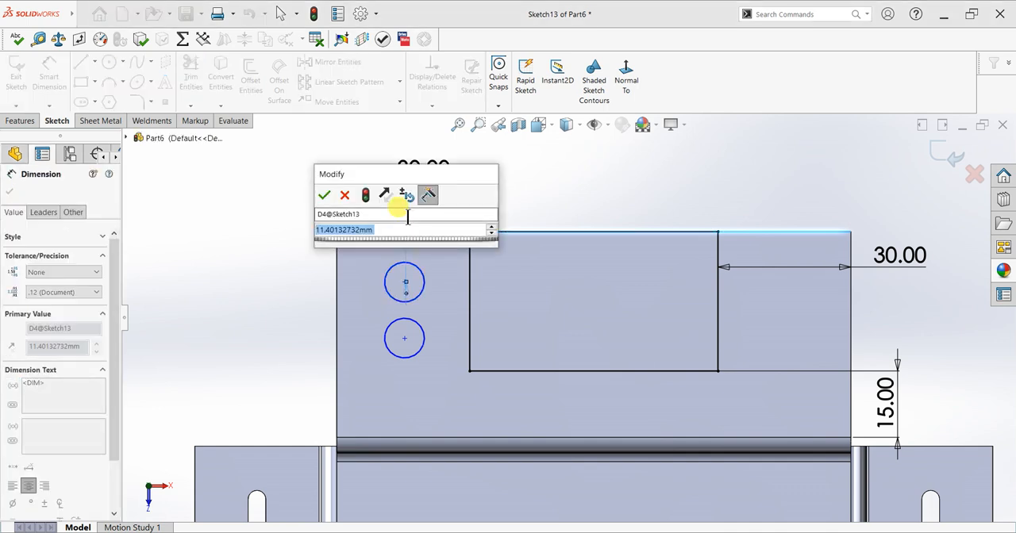
{"action": "type", "text": "12"}
{"action": "key", "text": "Return"}
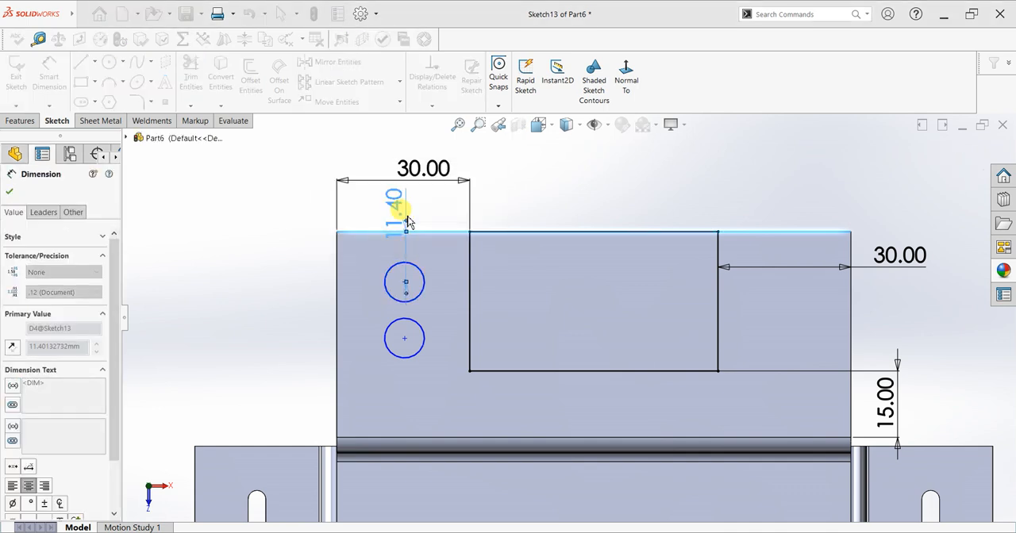
Dimension the rear circle's diameter as 6 mm.
{"action": "left_click", "coordinate": [441, 264]}
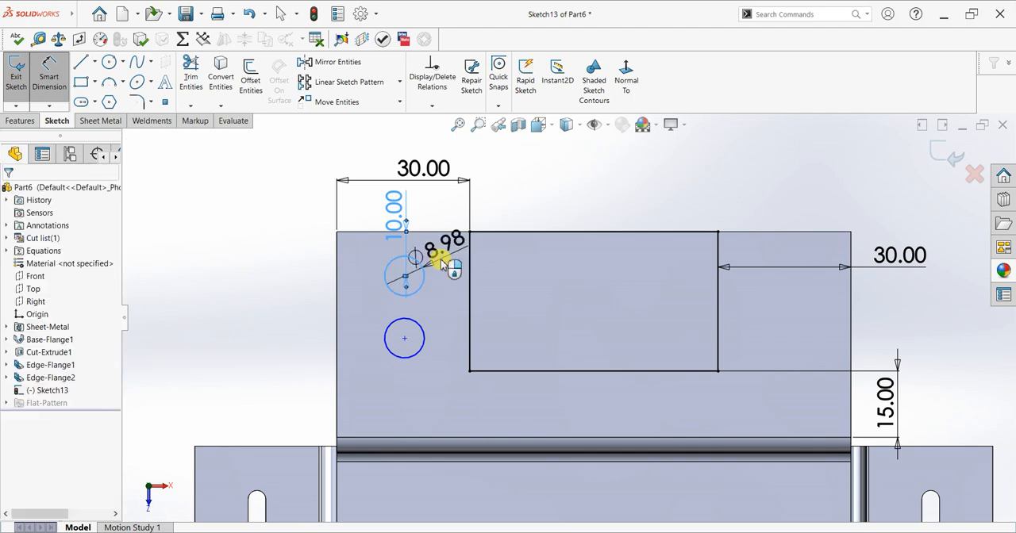
{"action": "left_click", "coordinate": [441, 262]}
{"action": "key", "text": "Return"}
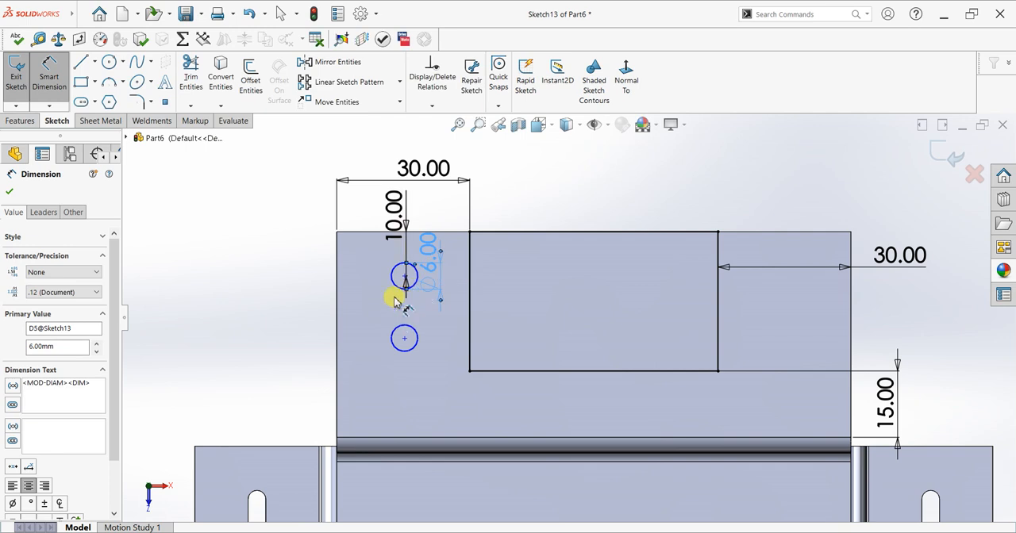
Dimension the rear circle's center 15 mm from the top flange's left edge.
{"action": "left_click", "coordinate": [397, 282]}
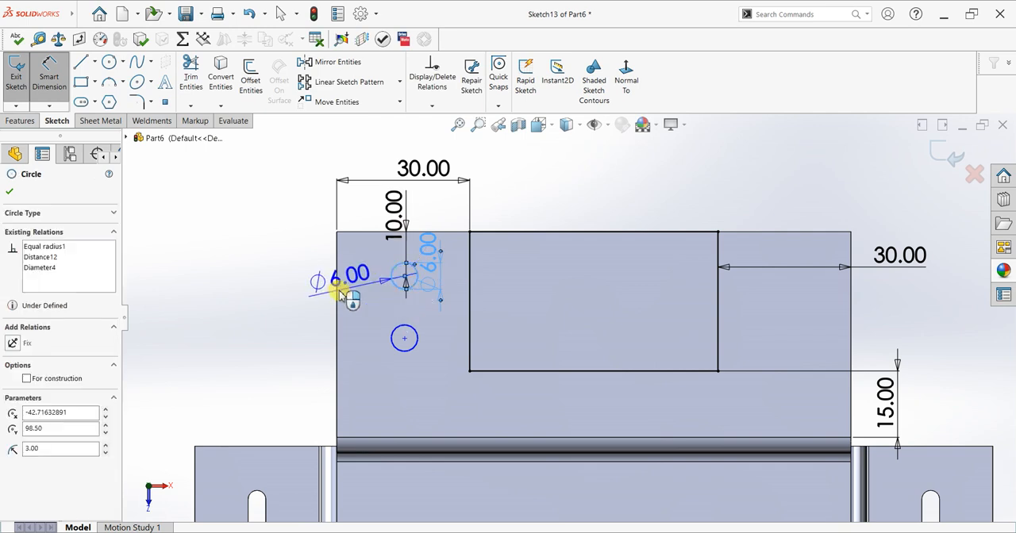
{"action": "left_click", "coordinate": [337, 276]}
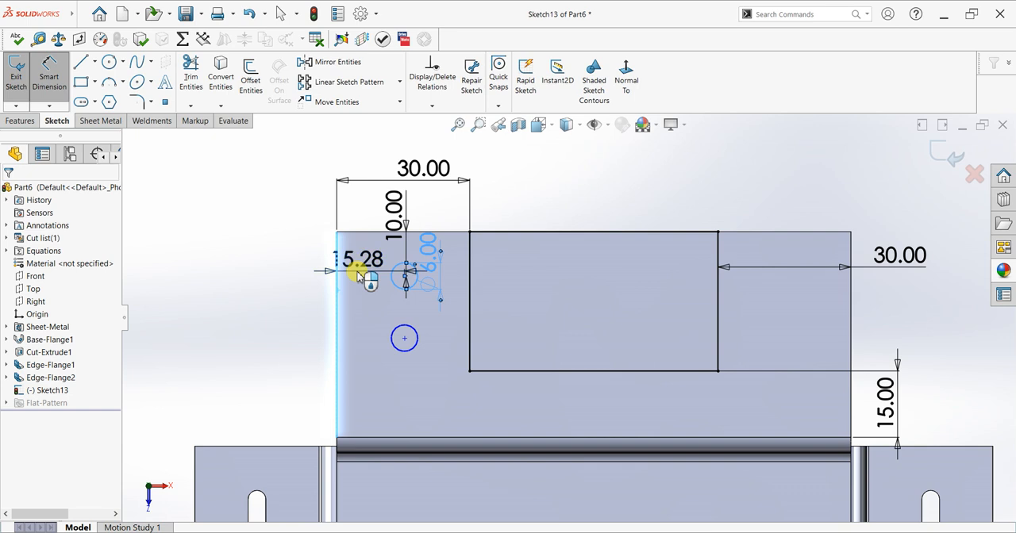
{"action": "left_click", "coordinate": [360, 275]}
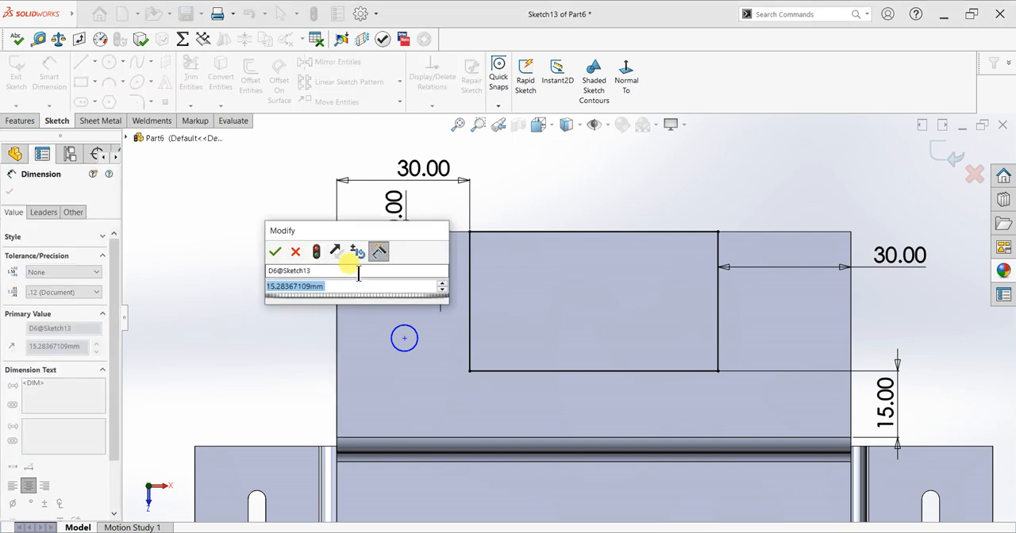
{"action": "type", "text": "15"}
{"action": "key", "text": "Return"}
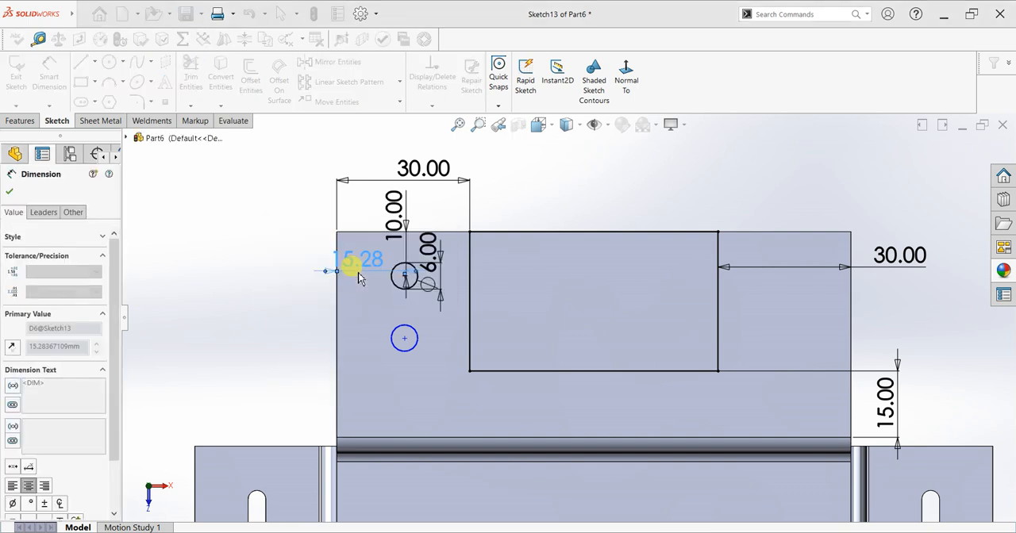
Dimension the front-to-rear spacing between the two circles' centers as 15 mm.
{"action": "left_click", "coordinate": [404, 328]}
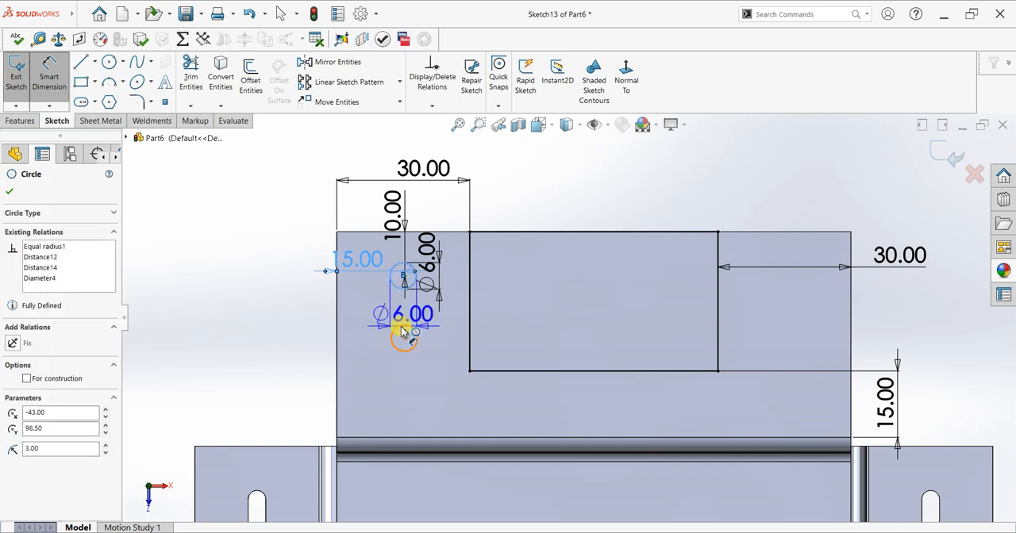
{"action": "left_click", "coordinate": [406, 266]}
{"action": "left_click", "coordinate": [522, 300]}
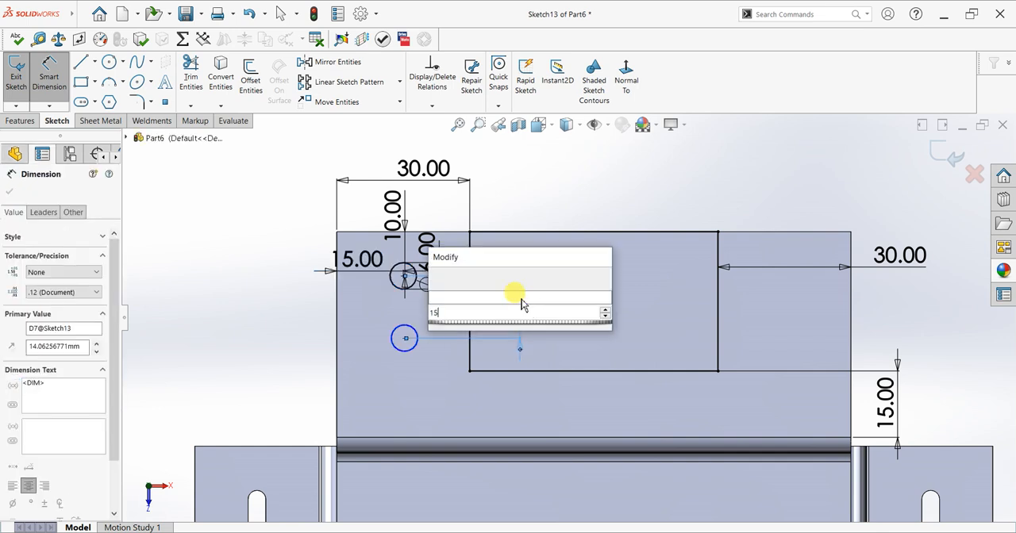
{"action": "key", "text": "Return"}
{"action": "key", "text": "Escape"}
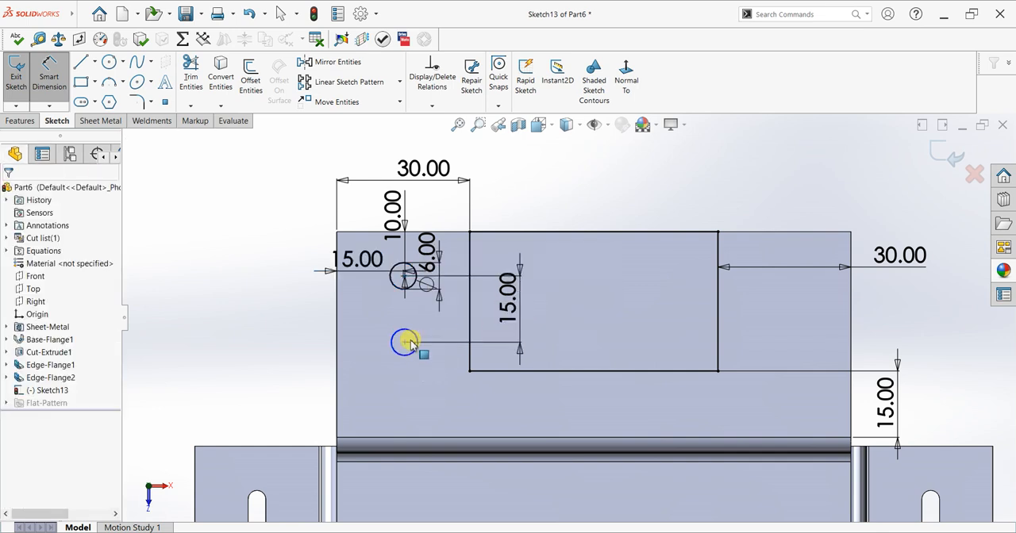
Add a Vertical relation between the center points of the two circles.
{"action": "left_click", "coordinate": [404, 343]}
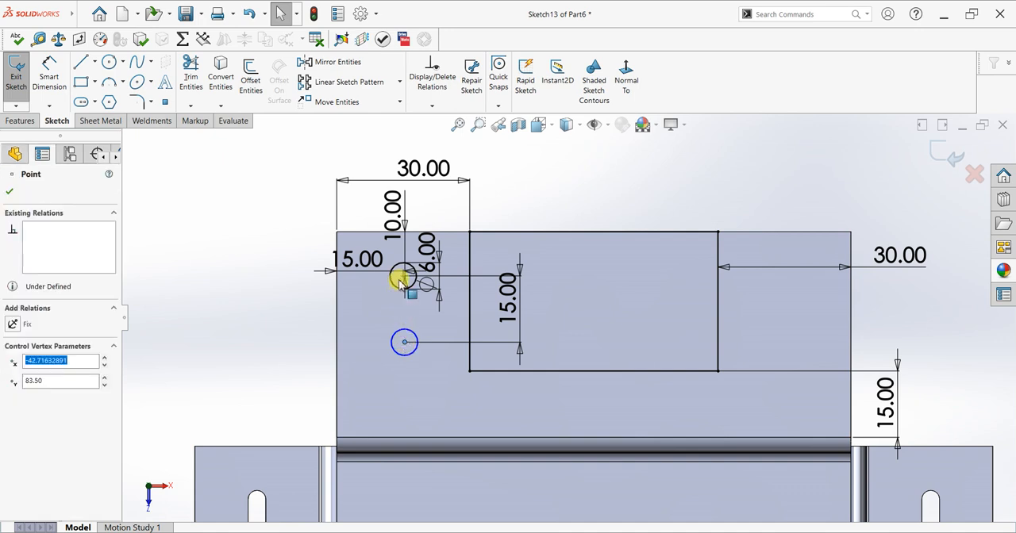
{"action": "scroll", "coordinate": [439, 294], "scroll_direction": "down", "scroll_amount": 4}
{"action": "scroll", "coordinate": [435, 294], "scroll_direction": "up", "scroll_amount": 3}
{"action": "left_click", "coordinate": [462, 292]}
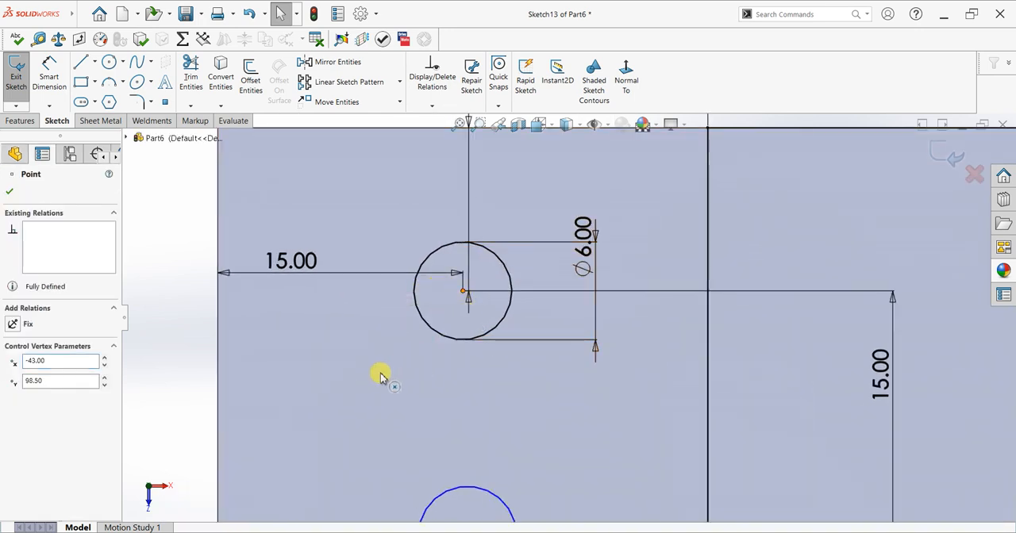
{"action": "left_click", "coordinate": [15, 395]}
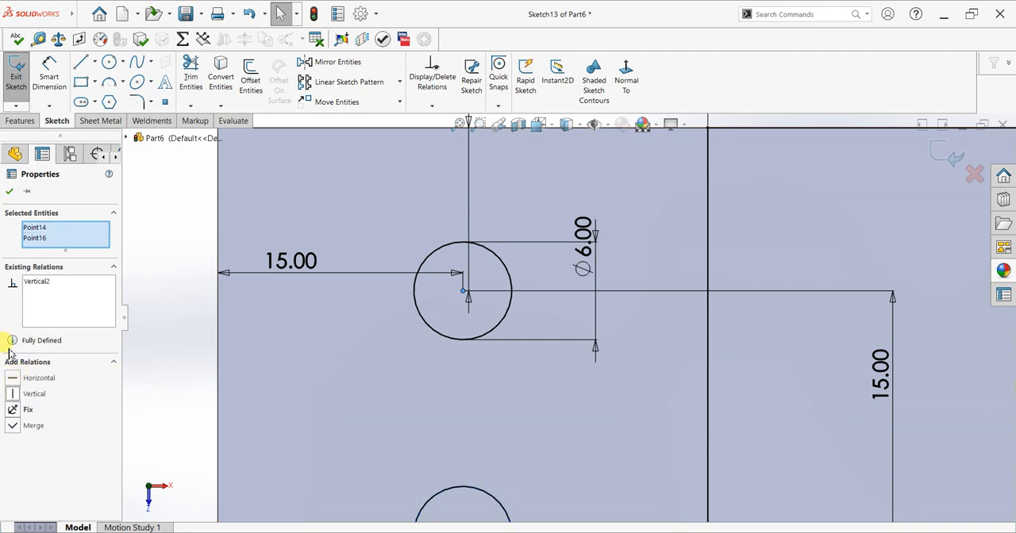
{"action": "left_click", "coordinate": [9, 192]}
Draw a centerline from the midpoint of the rectangle's front side to the midpoint of its rear side.
{"action": "scroll", "coordinate": [563, 404], "scroll_direction": "down", "scroll_amount": 8}
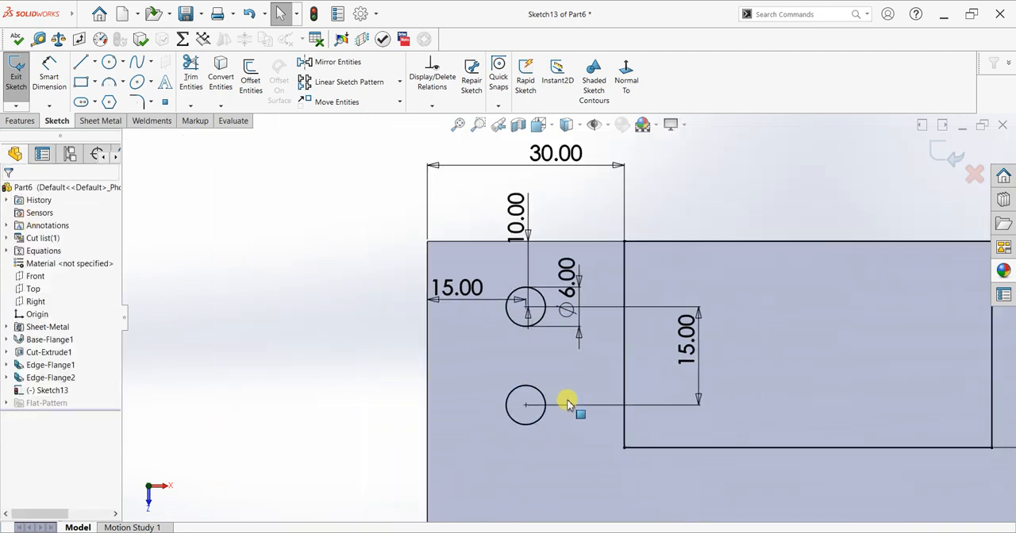
{"action": "scroll", "coordinate": [861, 332], "scroll_direction": "up", "scroll_amount": 3}
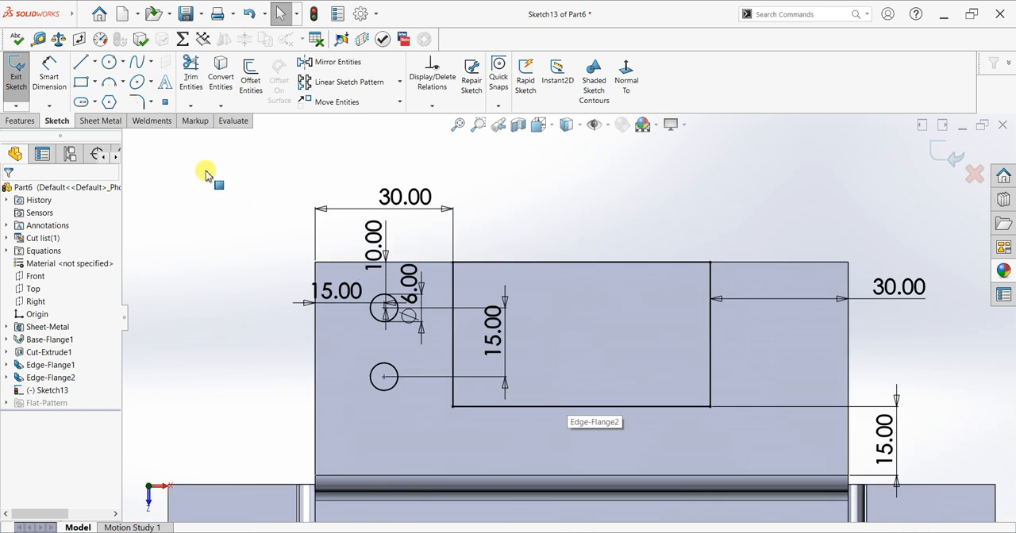
{"action": "left_click", "coordinate": [95, 61]}
{"action": "left_click", "coordinate": [105, 93]}
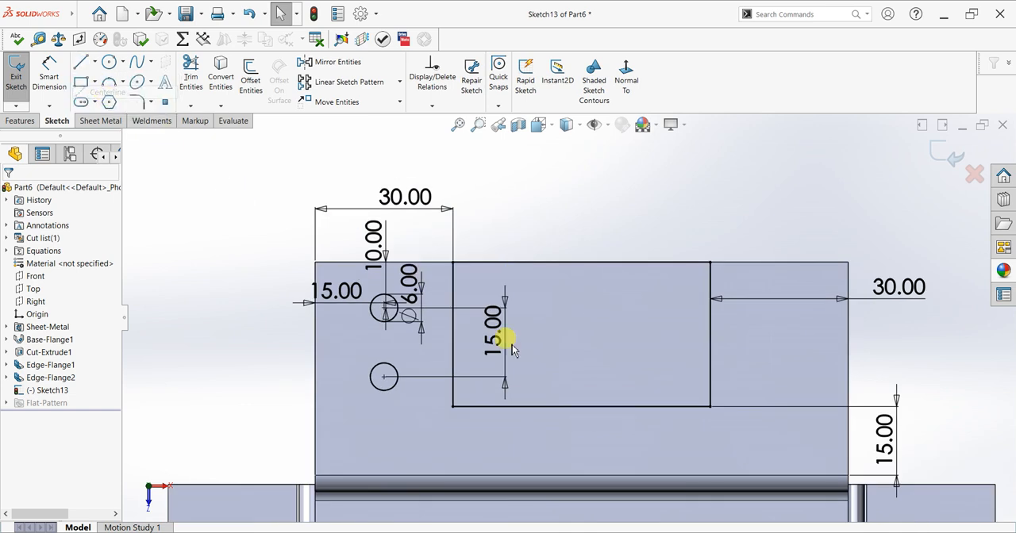
{"action": "left_click", "coordinate": [581, 407]}
{"action": "left_click", "coordinate": [582, 262]}
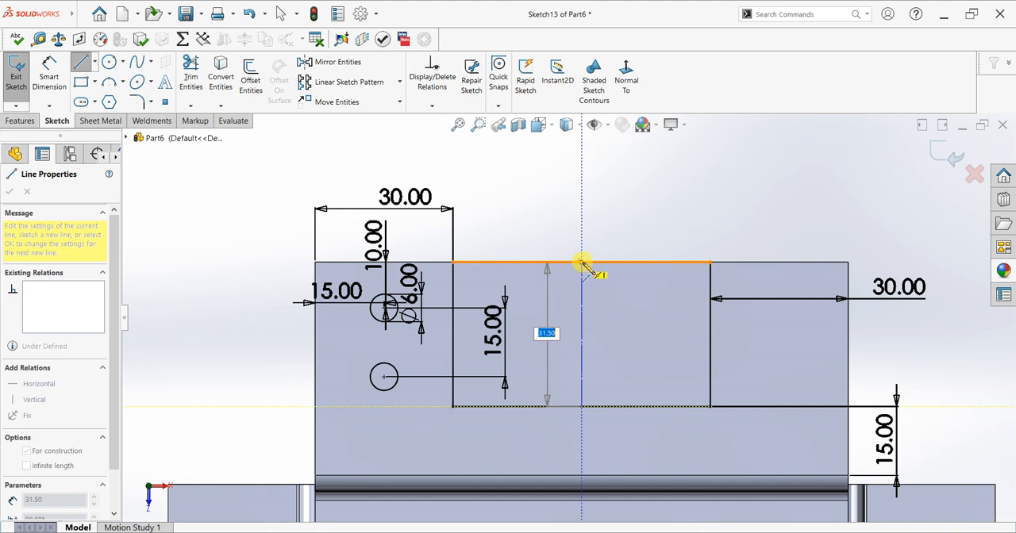
{"action": "right_click", "coordinate": [618, 209]}
{"action": "left_click", "coordinate": [640, 217]}
Mirror the two circles on the top flange about the vertical centerline, keeping the originals.
{"action": "left_click", "coordinate": [325, 65]}
{"action": "left_click_drag", "start_coordinate": [429, 303], "coordinate": [364, 396]}
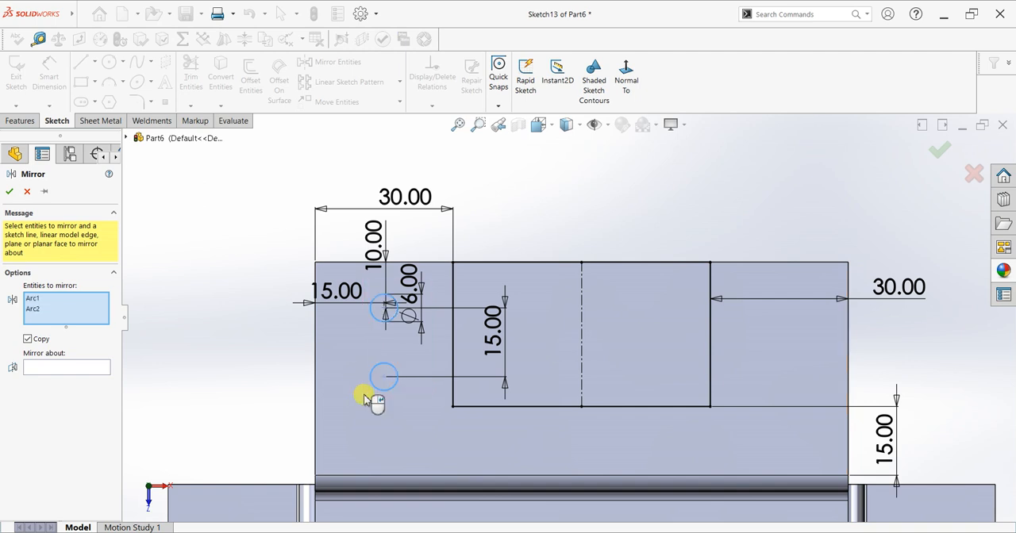
{"action": "left_click", "coordinate": [100, 367]}
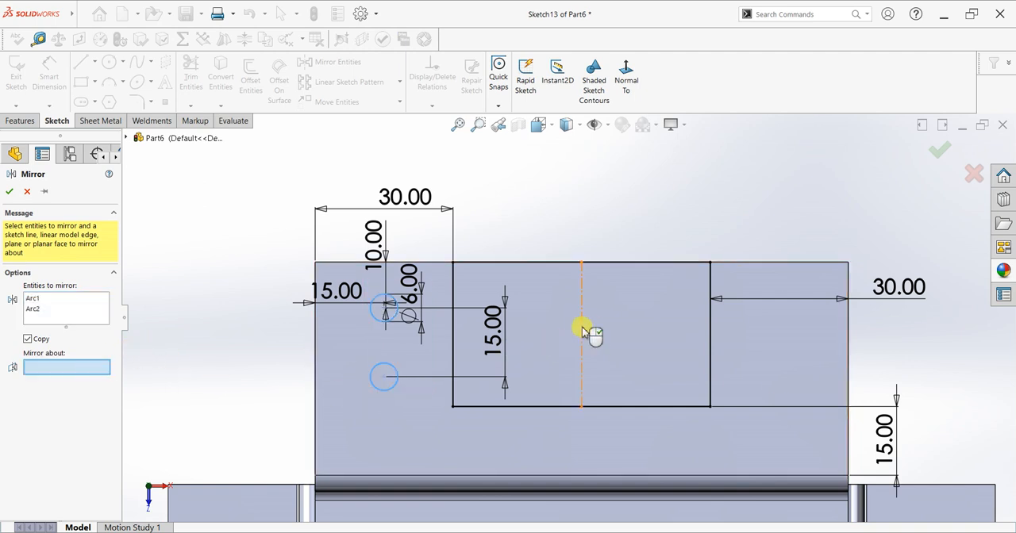
{"action": "left_click", "coordinate": [581, 329]}
{"action": "left_click", "coordinate": [10, 192]}
Cut the rectangle and the four circles through the top flange with a 10 mm blind extruded cut.
{"action": "left_click", "coordinate": [15, 72]}
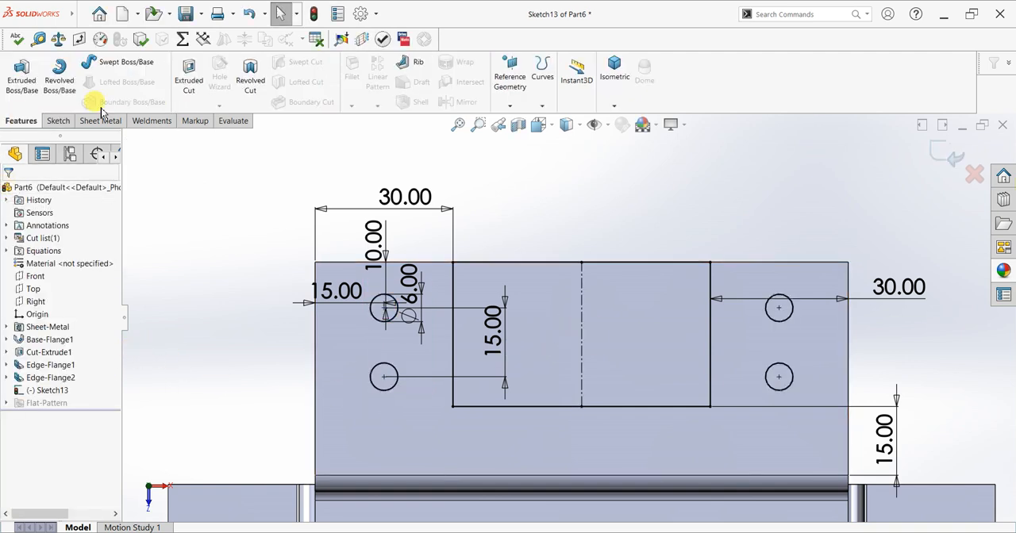
{"action": "left_click", "coordinate": [188, 79]}
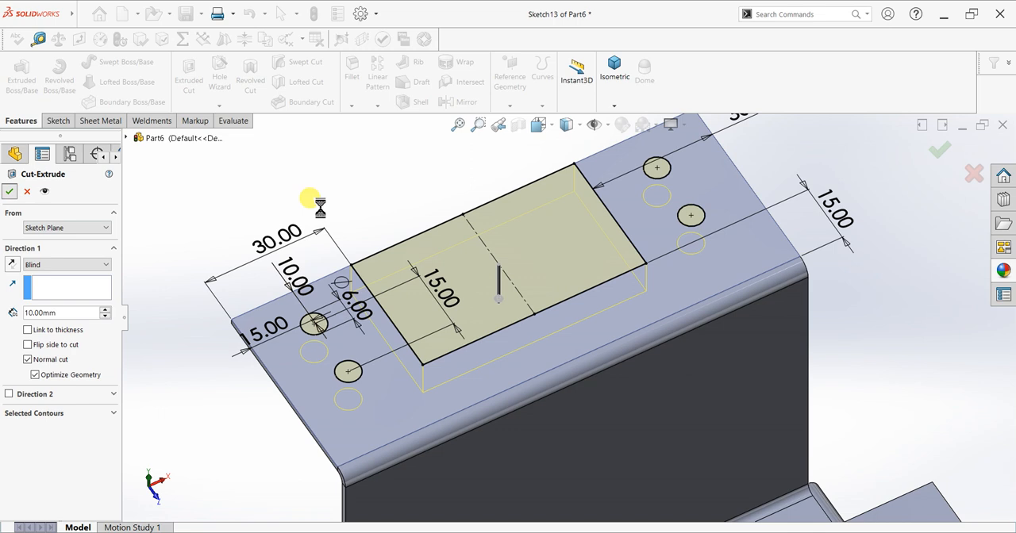
{"action": "key", "text": "Return"}
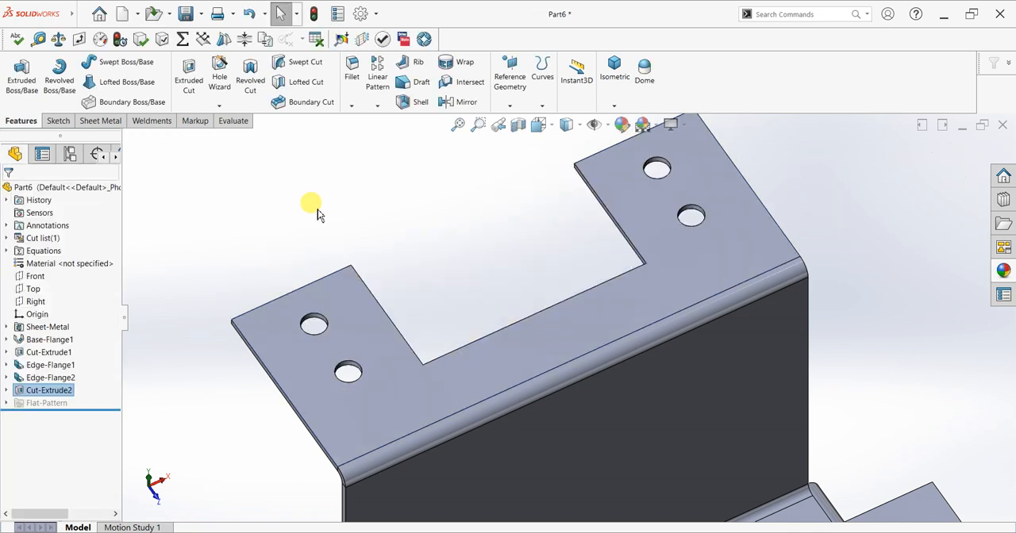
Fillet the two inner corners of the top flange's rectangular cutout with a 5 mm radius.
{"action": "left_click", "coordinate": [355, 89]}
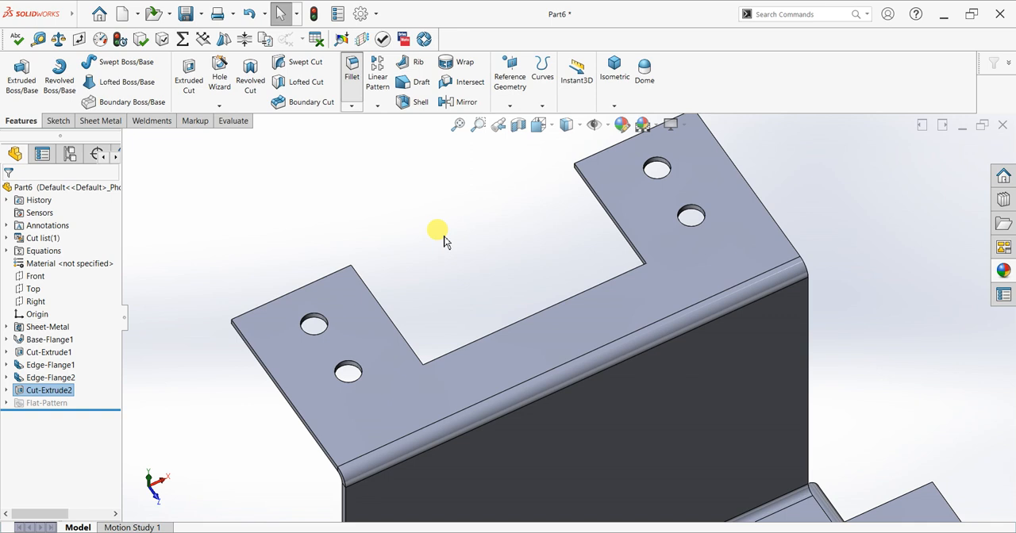
{"action": "type", "text": "5"}
{"action": "key", "text": "Return"}
{"action": "middle_click_drag", "start_coordinate": [631, 267], "coordinate": [738, 207]}
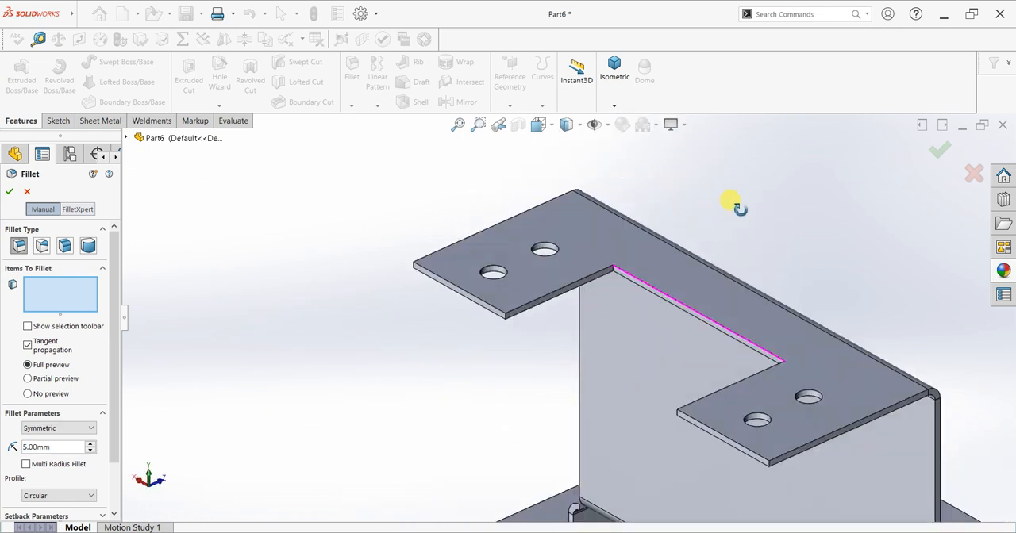
{"action": "left_click", "coordinate": [612, 270]}
{"action": "middle_click_drag", "start_coordinate": [721, 328], "coordinate": [817, 324]}
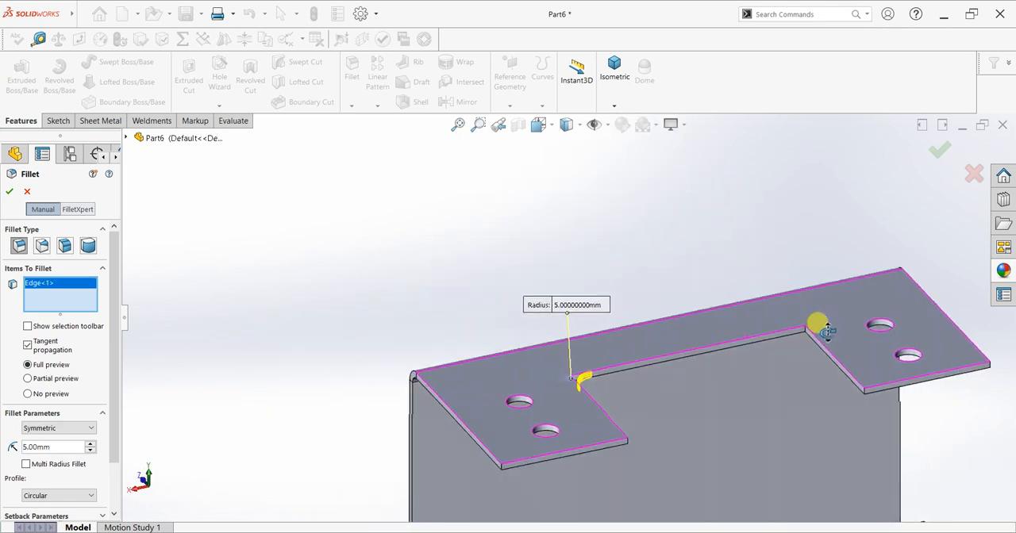
{"action": "left_click", "coordinate": [804, 331]}
{"action": "middle_click_drag", "start_coordinate": [749, 399], "coordinate": [612, 331]}
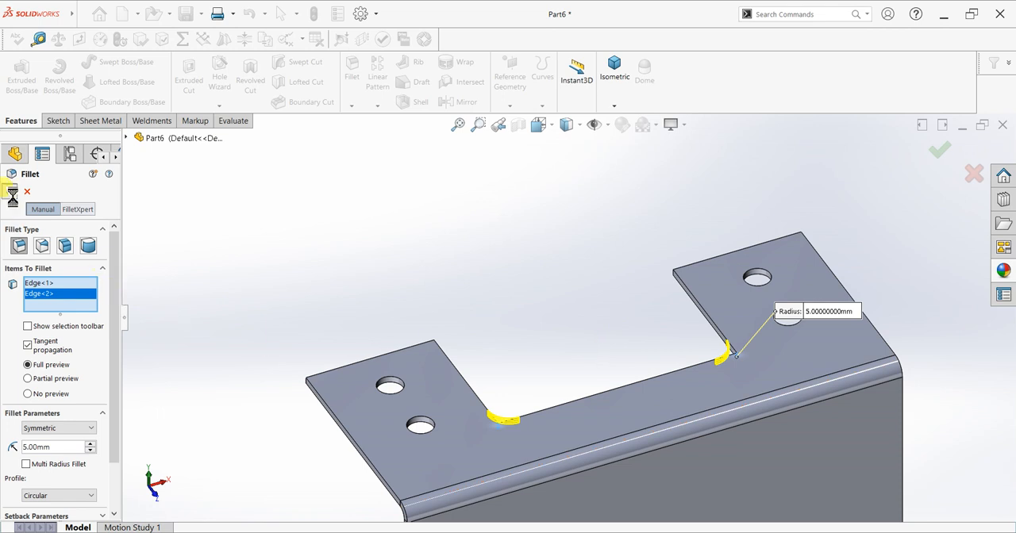
{"action": "key", "text": "Return"}
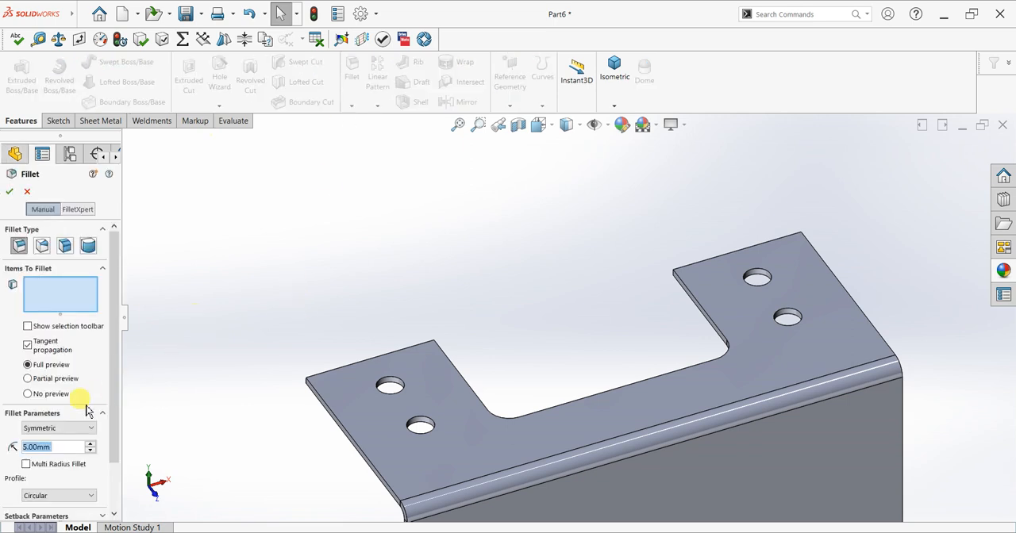
Fillet the two corners where the cutout opens onto the top flange's free edge with a 3 mm radius.
{"action": "type", "text": "3"}
{"action": "key", "text": "Return"}
{"action": "middle_click_drag", "start_coordinate": [522, 369], "coordinate": [439, 377]}
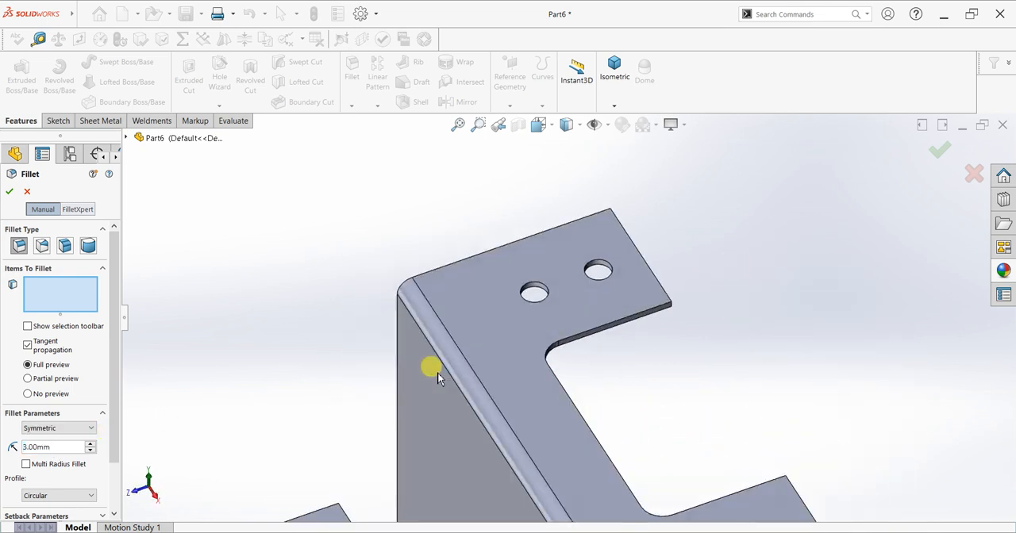
{"action": "left_click", "coordinate": [670, 308]}
{"action": "right_click", "coordinate": [53, 307]}
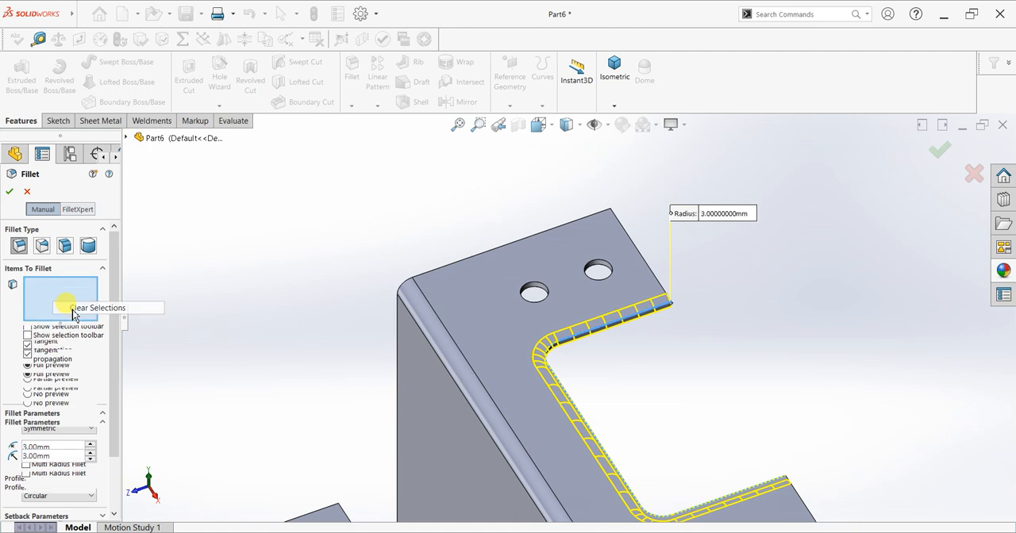
{"action": "left_click", "coordinate": [79, 306]}
{"action": "middle_click_drag", "start_coordinate": [729, 389], "coordinate": [747, 473]}
{"action": "scroll", "coordinate": [747, 473], "scroll_direction": "up", "scroll_amount": 3}
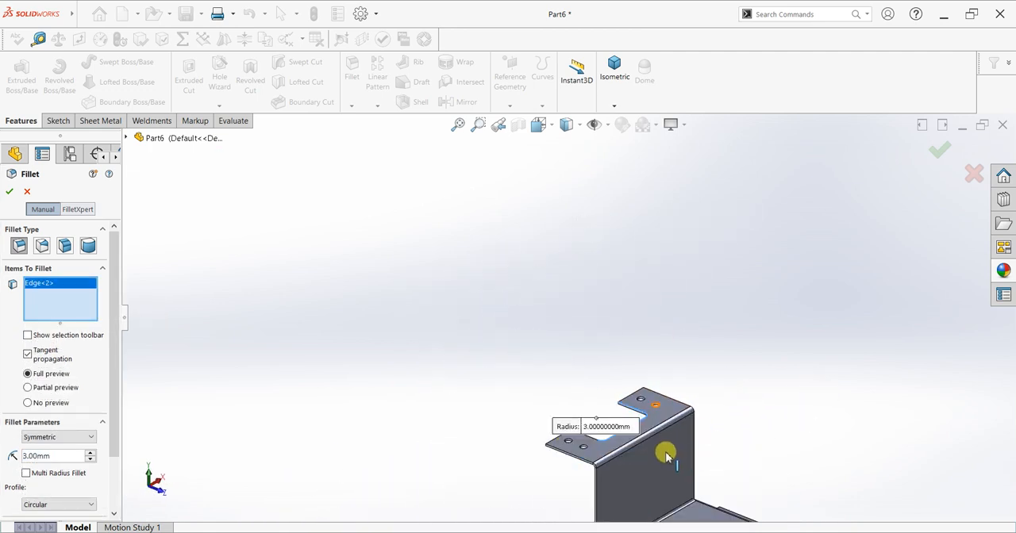
{"action": "scroll", "coordinate": [666, 454], "scroll_direction": "down", "scroll_amount": 4}
{"action": "scroll", "coordinate": [566, 345], "scroll_direction": "down", "scroll_amount": 3}
{"action": "left_click", "coordinate": [525, 287]}
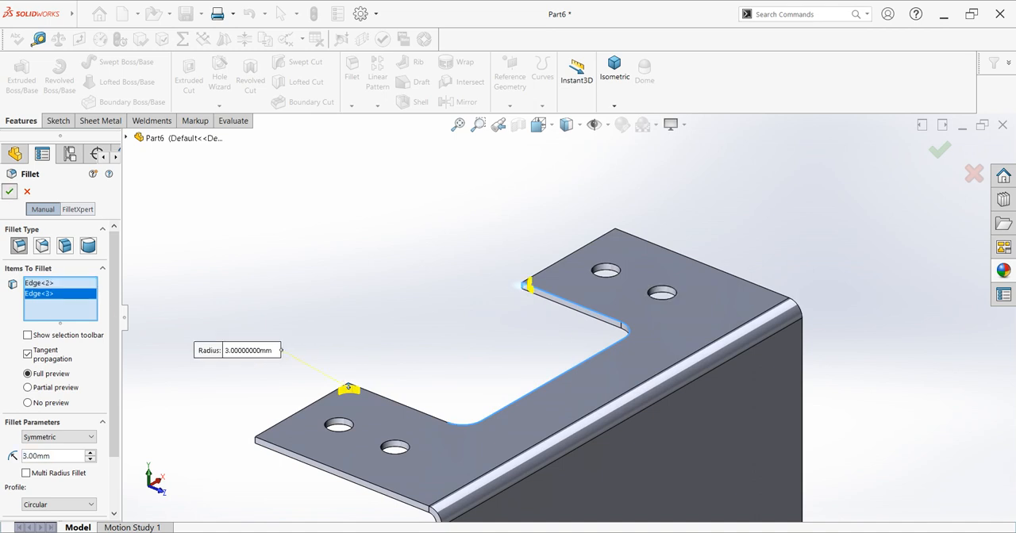
{"action": "left_click", "coordinate": [10, 192]}
Set up an edge flange on the left side edges of the top flange and the upright flange, 20 mm long.
{"action": "scroll", "coordinate": [304, 300], "scroll_direction": "up", "scroll_amount": 3}
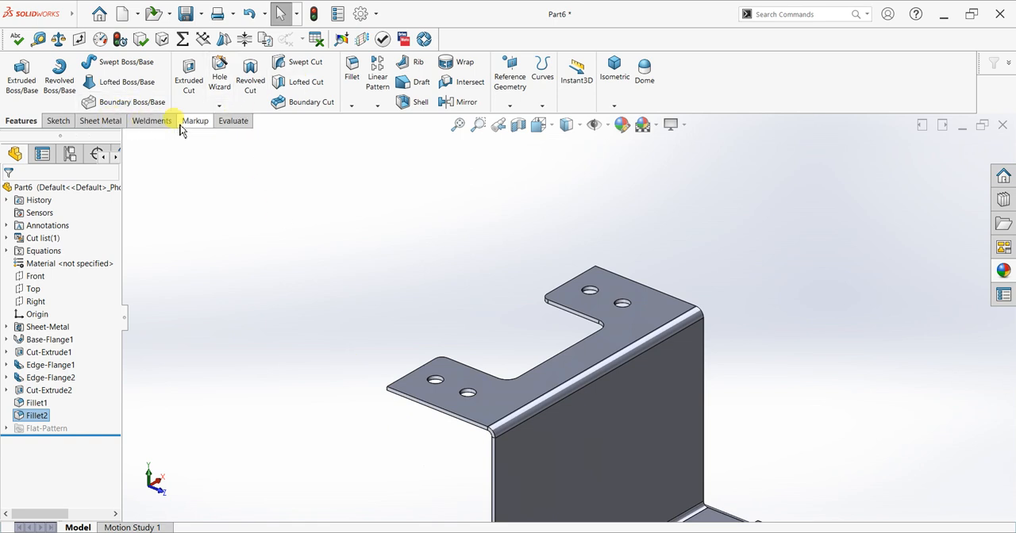
{"action": "left_click", "coordinate": [112, 127]}
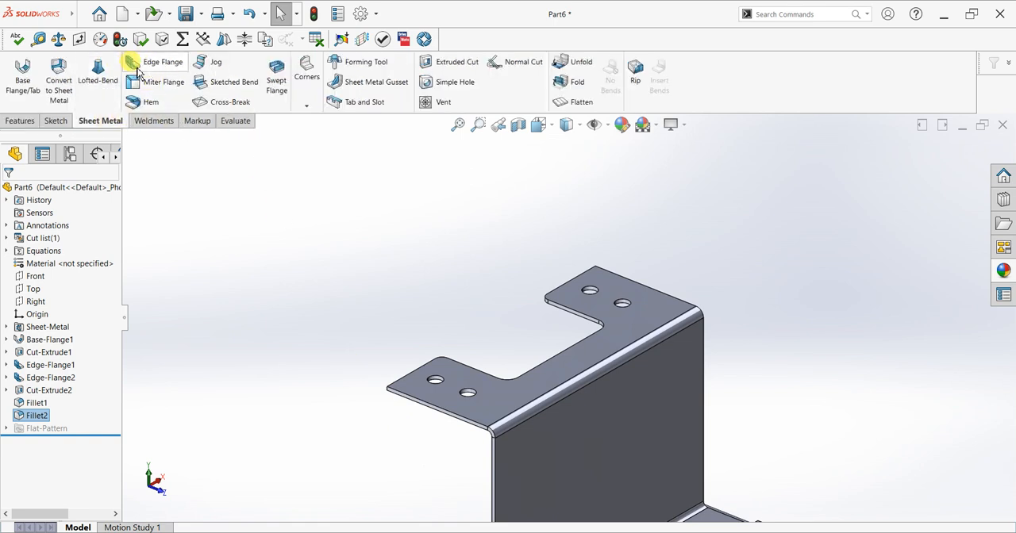
{"action": "left_click", "coordinate": [463, 425]}
{"action": "key", "text": "Up"}
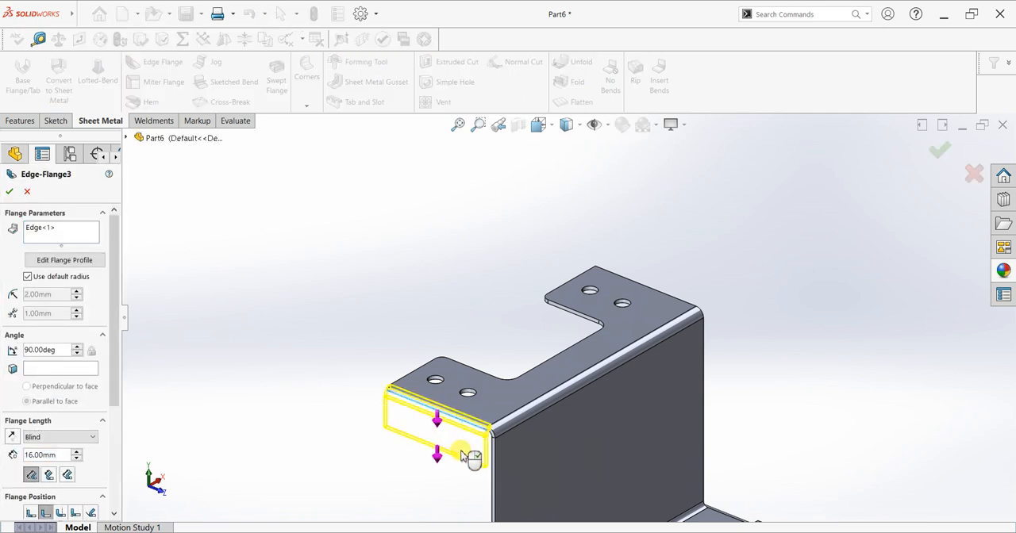
{"action": "left_click", "coordinate": [462, 457]}
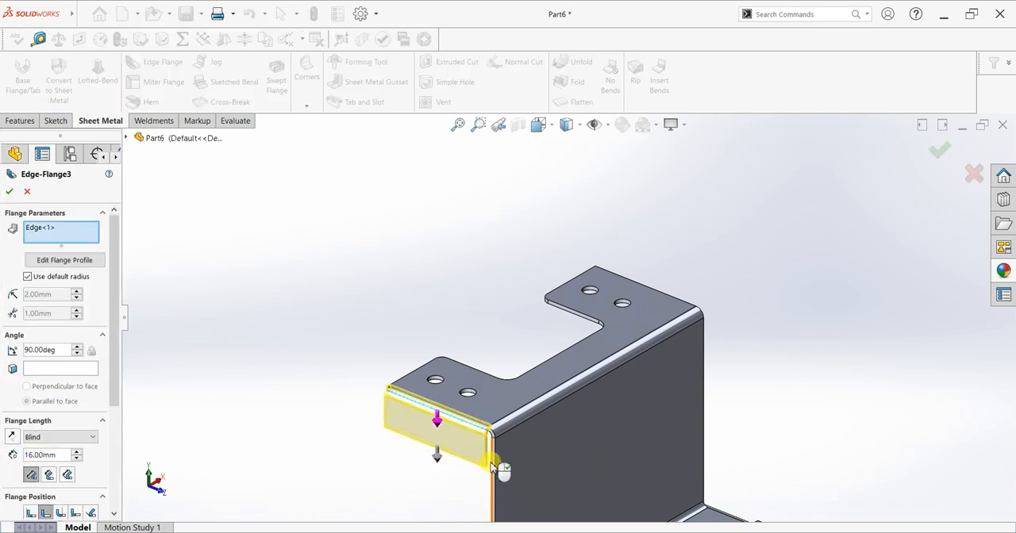
{"action": "left_click", "coordinate": [491, 462]}
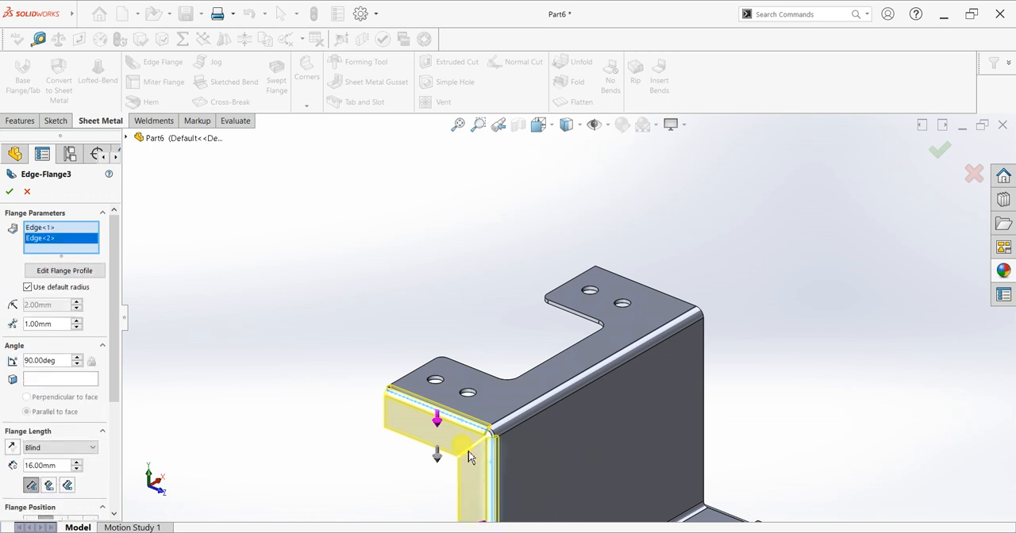
{"action": "middle_click_drag", "start_coordinate": [447, 431], "coordinate": [490, 400]}
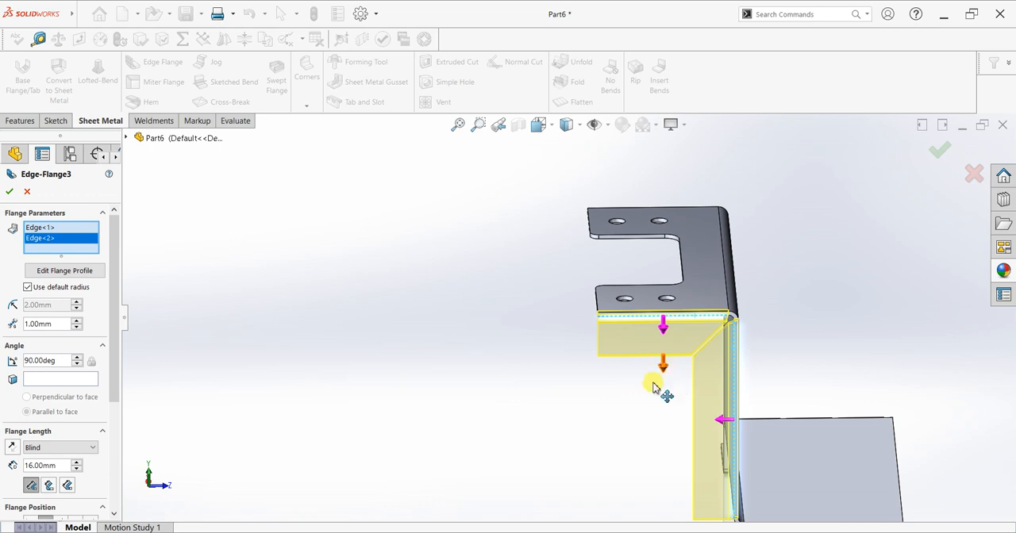
{"action": "scroll", "coordinate": [800, 370], "scroll_direction": "down", "scroll_amount": 5}
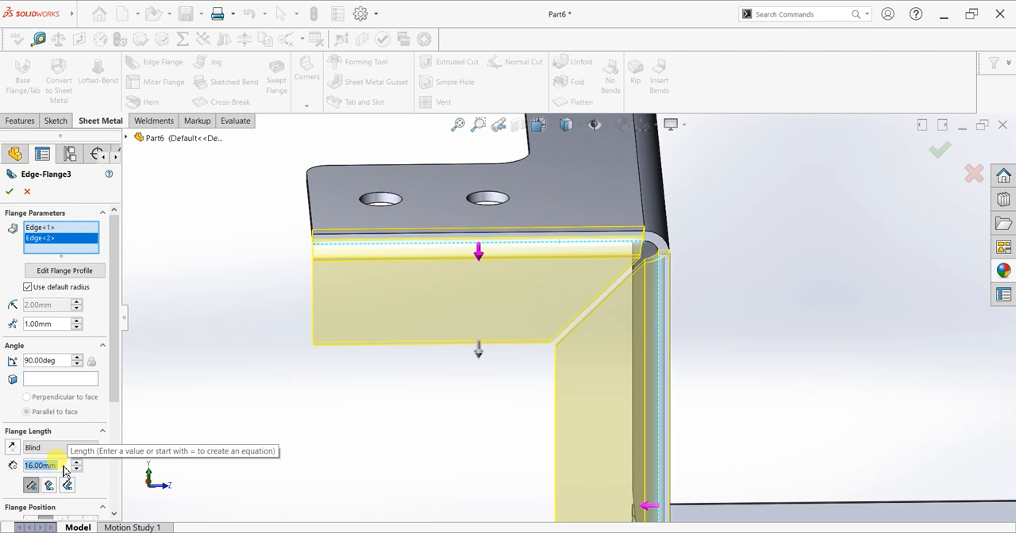
{"action": "type", "text": "20"}
{"action": "key", "text": "Return"}
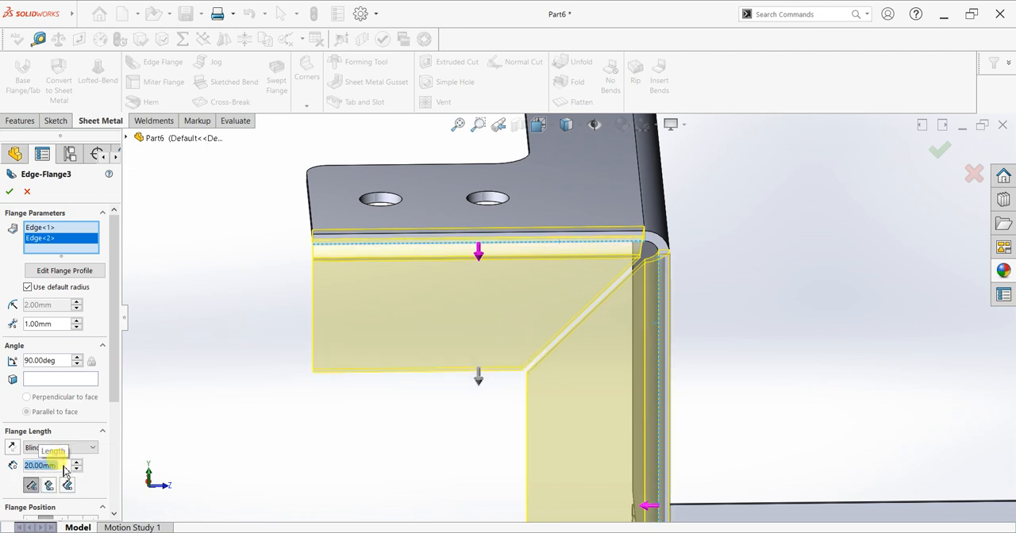
Enable a custom bend allowance with K-Factor 0.5 and a custom rectangular relief with ratio 1 for the edge flange.
{"action": "left_click_drag", "start_coordinate": [112, 387], "coordinate": [111, 492]}
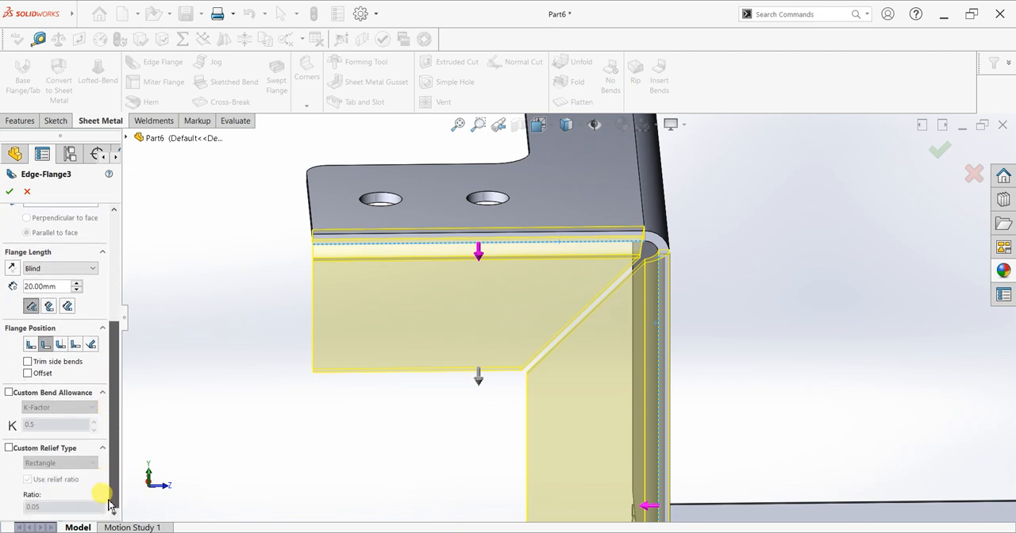
{"action": "left_click_drag", "start_coordinate": [111, 492], "coordinate": [111, 489]}
{"action": "left_click", "coordinate": [9, 401]}
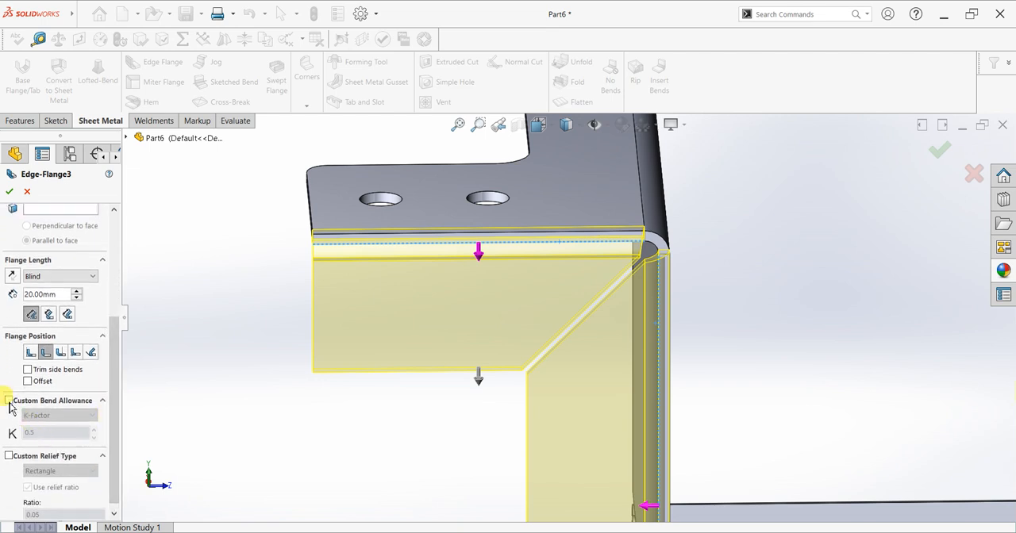
{"action": "left_click", "coordinate": [10, 456]}
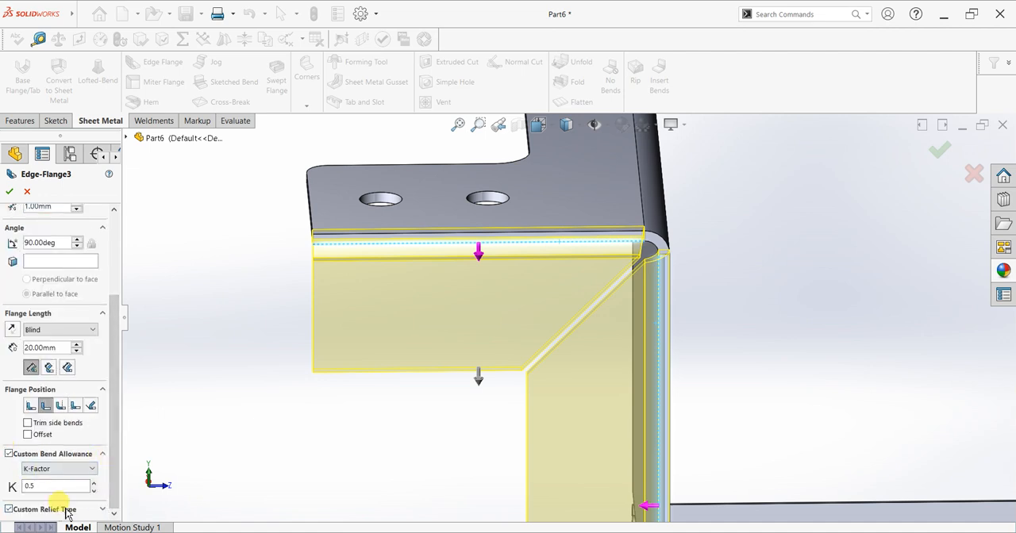
{"action": "left_click", "coordinate": [104, 511]}
{"action": "left_click", "coordinate": [10, 511]}
{"action": "left_click", "coordinate": [105, 510]}
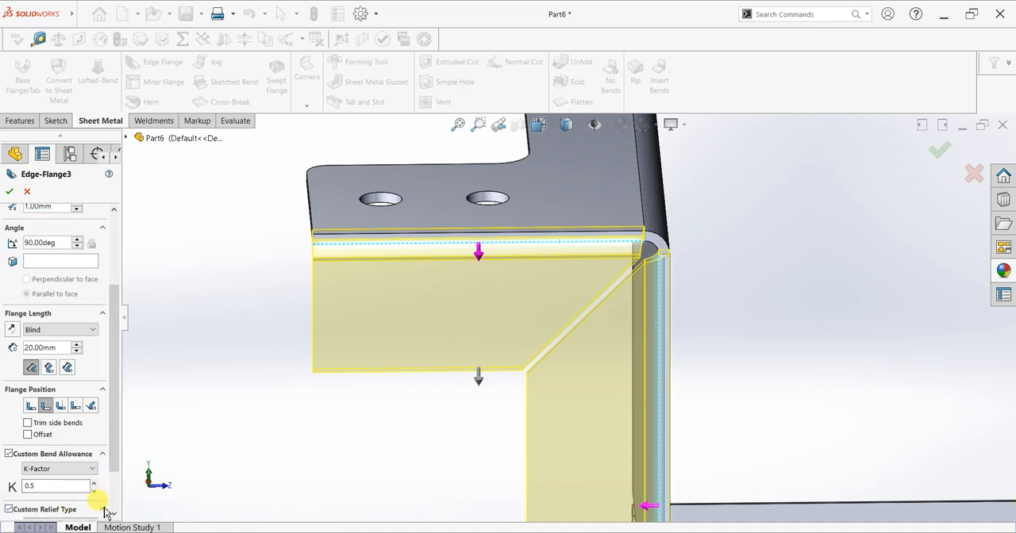
{"action": "left_click_drag", "start_coordinate": [115, 466], "coordinate": [115, 513]}
{"action": "double_click", "coordinate": [68, 508]}
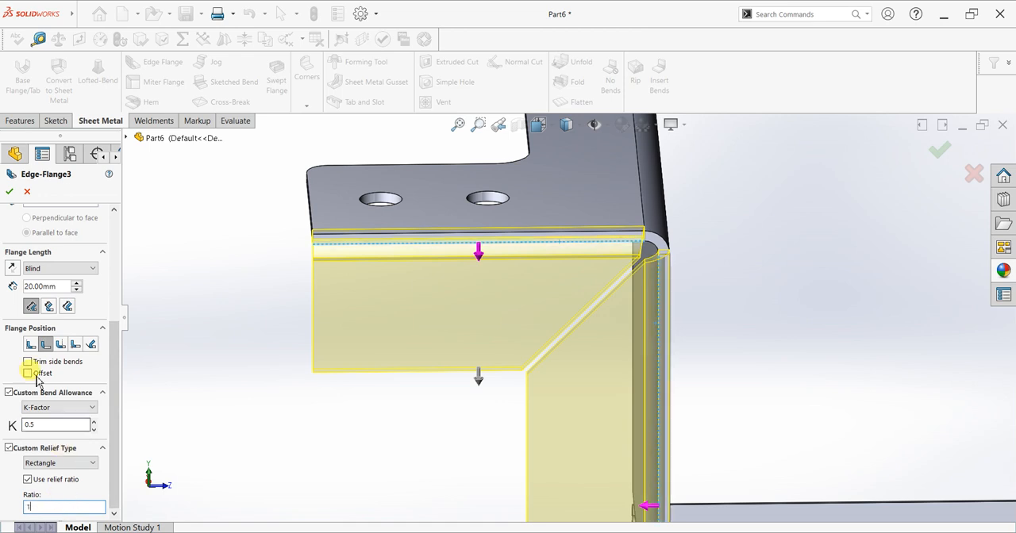
Set the flange position to Material Inside and create the two-edge side flange.
{"action": "left_click", "coordinate": [30, 345]}
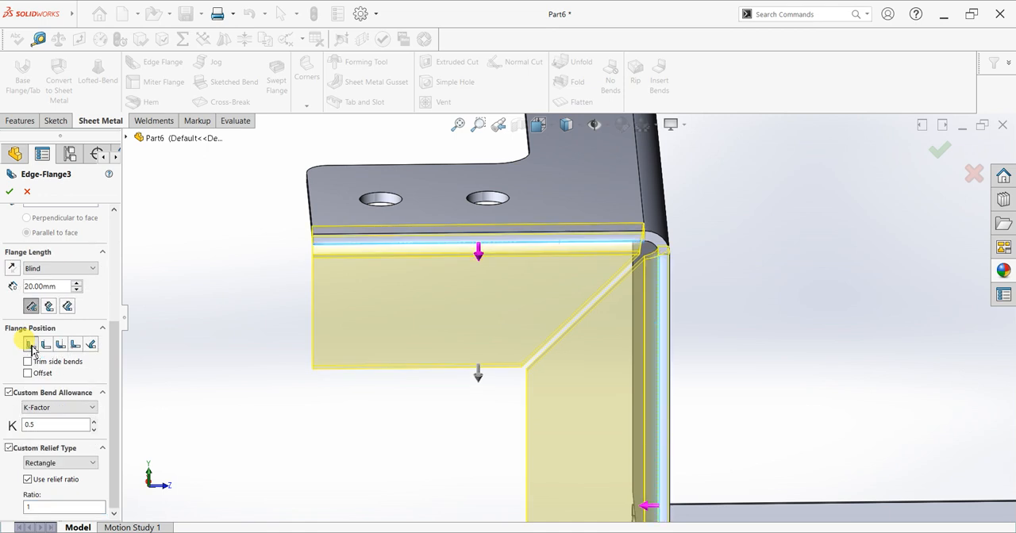
{"action": "mouse_move", "coordinate": [320, 353]}
{"action": "middle_mouse_down"}
{"action": "mouse_move", "coordinate": [363, 324]}
{"action": "mouse_move", "coordinate": [301, 355]}
{"action": "mouse_move", "coordinate": [323, 358]}
{"action": "middle_mouse_up"}
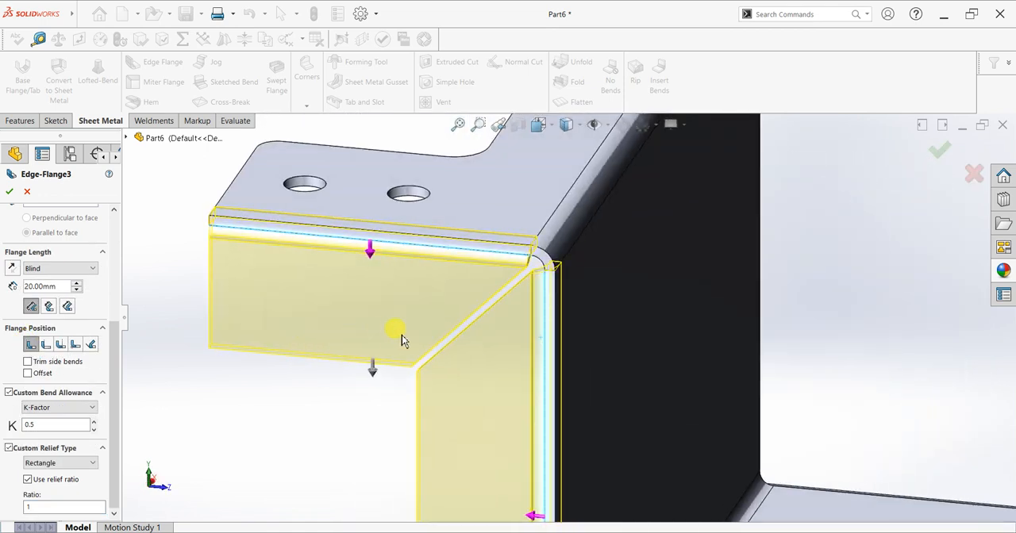
{"action": "scroll", "coordinate": [556, 317], "scroll_direction": "up", "scroll_amount": 5}
{"action": "middle_click_drag", "start_coordinate": [694, 297], "coordinate": [640, 293]}
{"action": "left_click", "coordinate": [14, 194]}
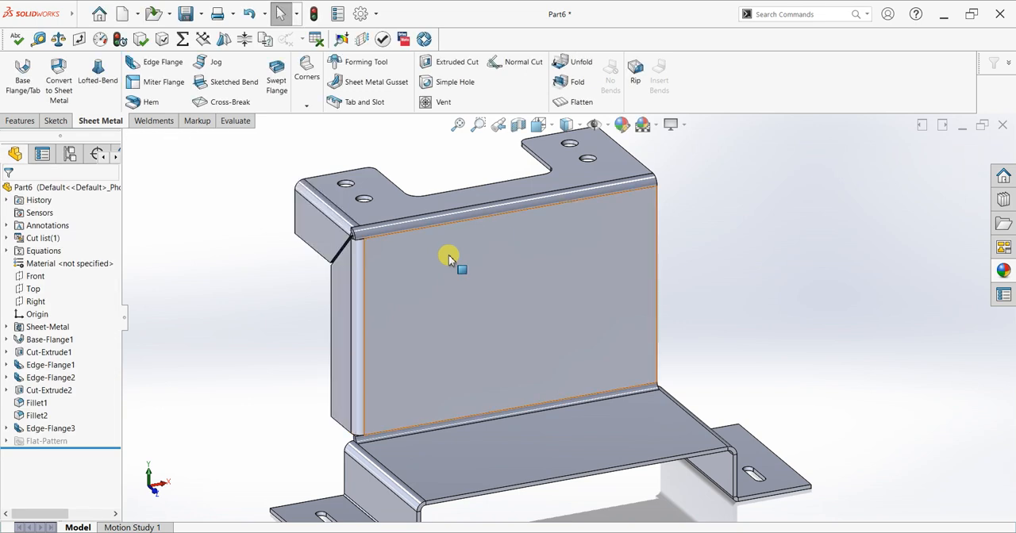
Fillet the outer lower corners of both side flange portions, on the upright and the top flange, with a 3 mm radius.
{"action": "middle_click_drag", "start_coordinate": [481, 174], "coordinate": [555, 199]}
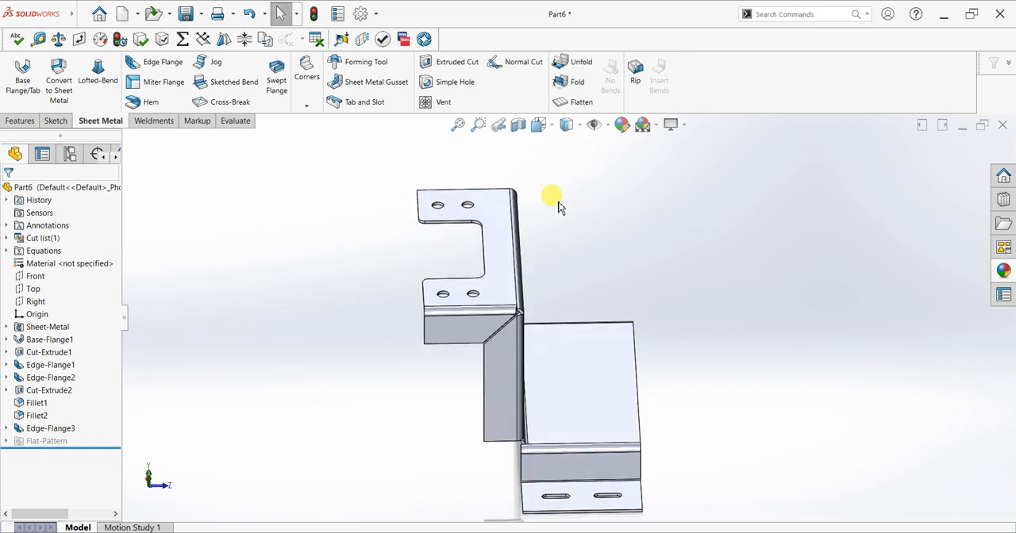
{"action": "scroll", "coordinate": [469, 410], "scroll_direction": "down", "scroll_amount": 3}
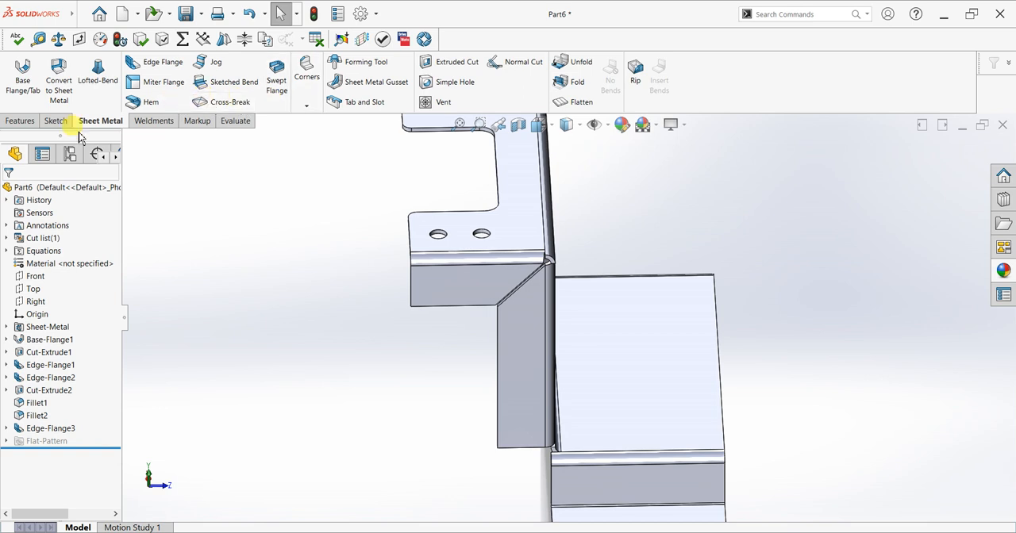
{"action": "left_click", "coordinate": [20, 121]}
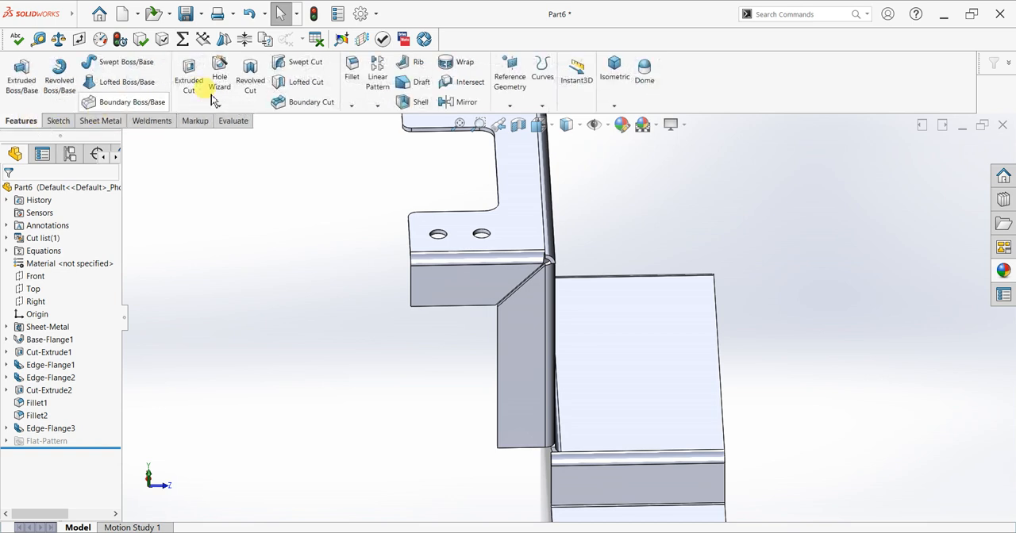
{"action": "left_click", "coordinate": [352, 76]}
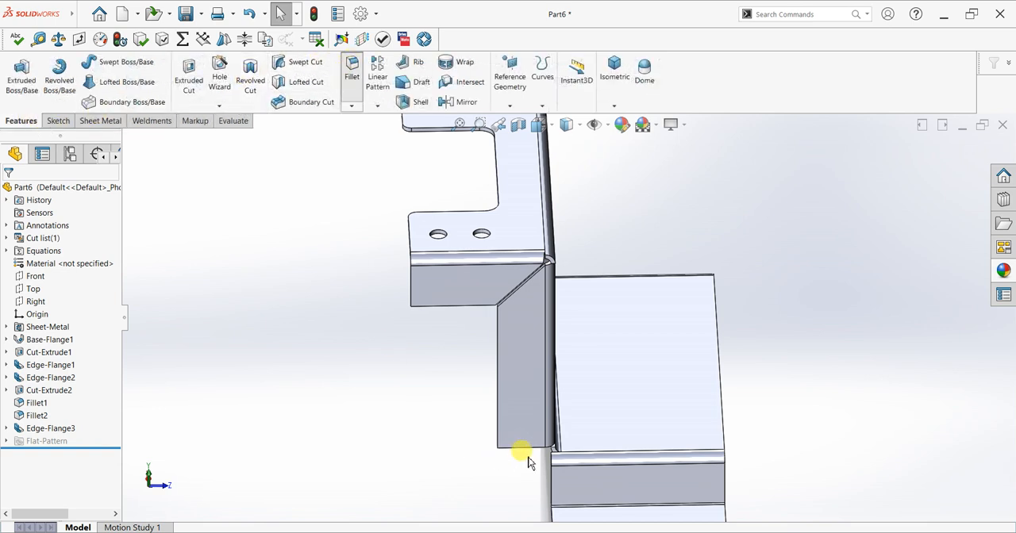
{"action": "middle_click_drag", "start_coordinate": [487, 413], "coordinate": [524, 354]}
{"action": "scroll", "coordinate": [469, 449], "scroll_direction": "down", "scroll_amount": 5}
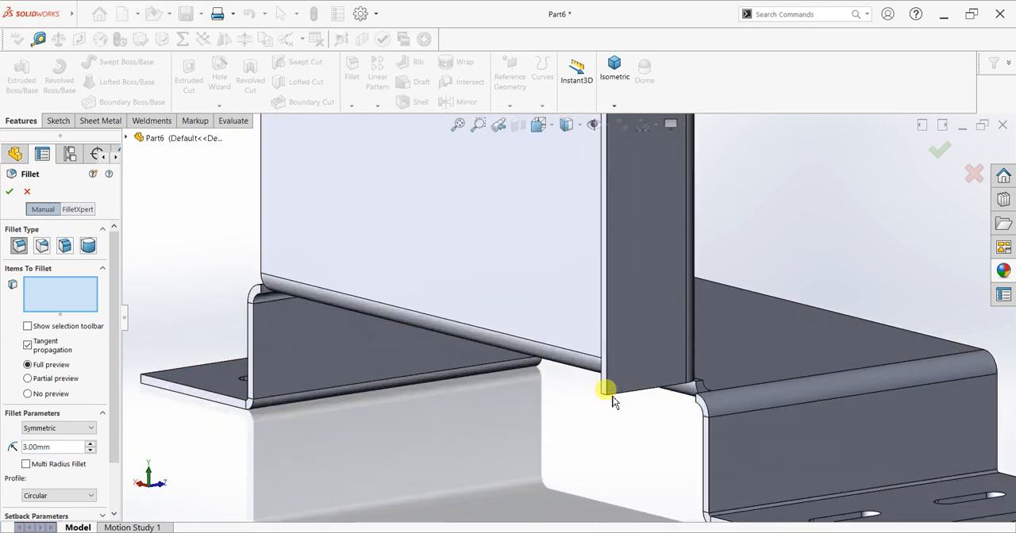
{"action": "left_click", "coordinate": [603, 395]}
{"action": "scroll", "coordinate": [580, 241], "scroll_direction": "up", "scroll_amount": 5}
{"action": "middle_click_drag", "start_coordinate": [580, 240], "coordinate": [532, 211]}
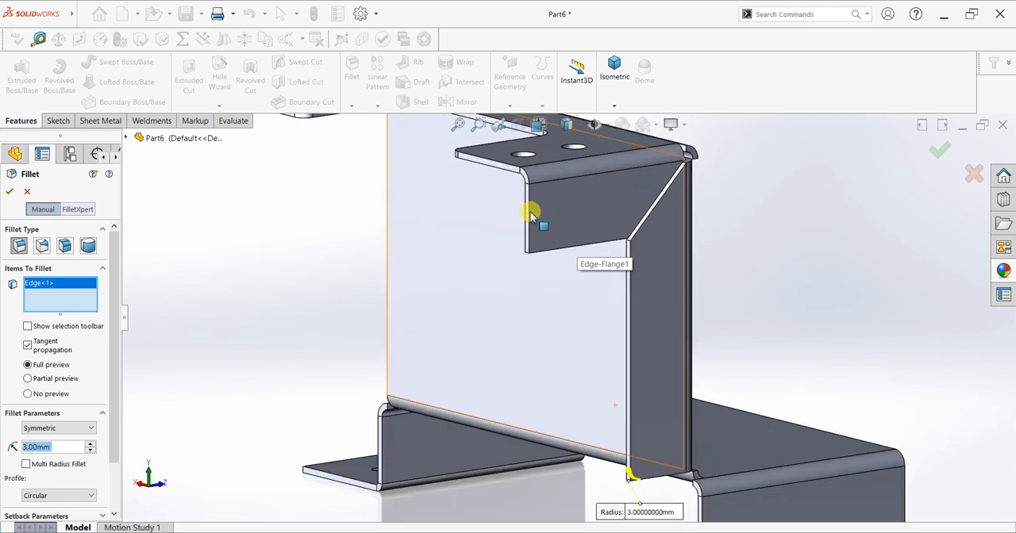
{"action": "scroll", "coordinate": [520, 274], "scroll_direction": "down", "scroll_amount": 5}
{"action": "left_click", "coordinate": [526, 270]}
{"action": "scroll", "coordinate": [619, 294], "scroll_direction": "up", "scroll_amount": 5}
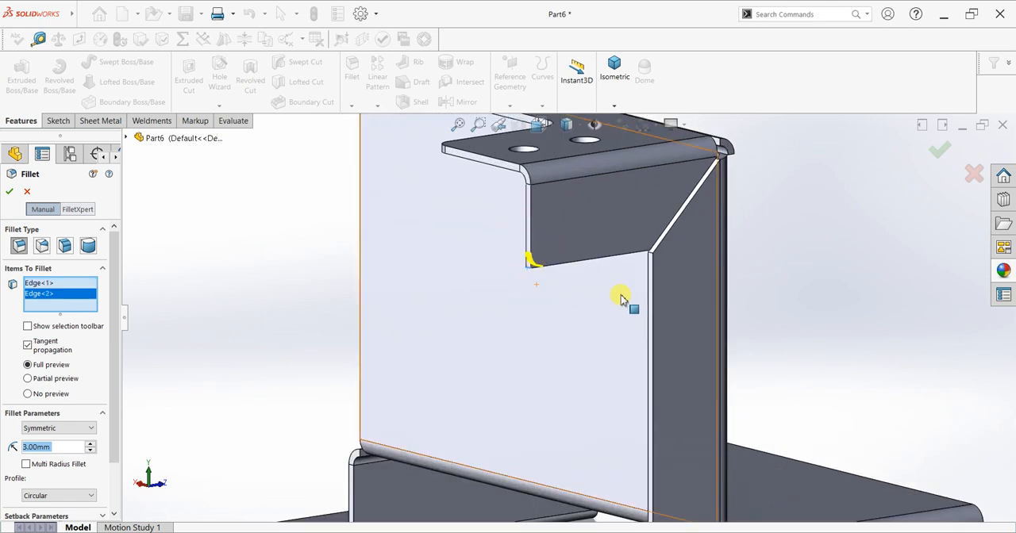
{"action": "middle_click_drag", "start_coordinate": [703, 283], "coordinate": [669, 311]}
{"action": "scroll", "coordinate": [669, 312], "scroll_direction": "down", "scroll_amount": 3}
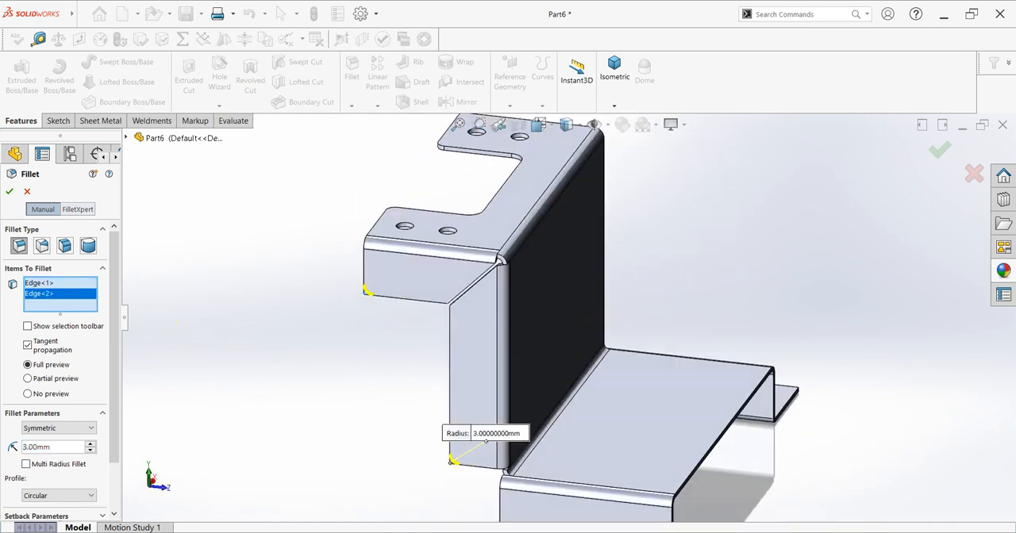
{"action": "left_click", "coordinate": [9, 192]}
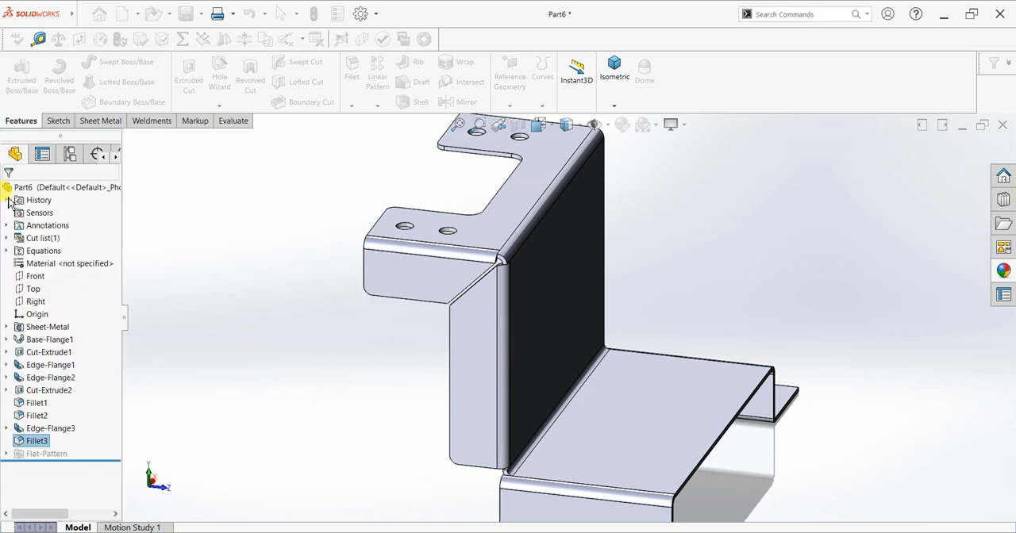
Create a reference plane midway between the two opposing side faces of the top flange's cutout.
{"action": "middle_click_drag", "start_coordinate": [725, 234], "coordinate": [426, 154]}
{"action": "scroll", "coordinate": [403, 136], "scroll_direction": "down", "scroll_amount": 3}
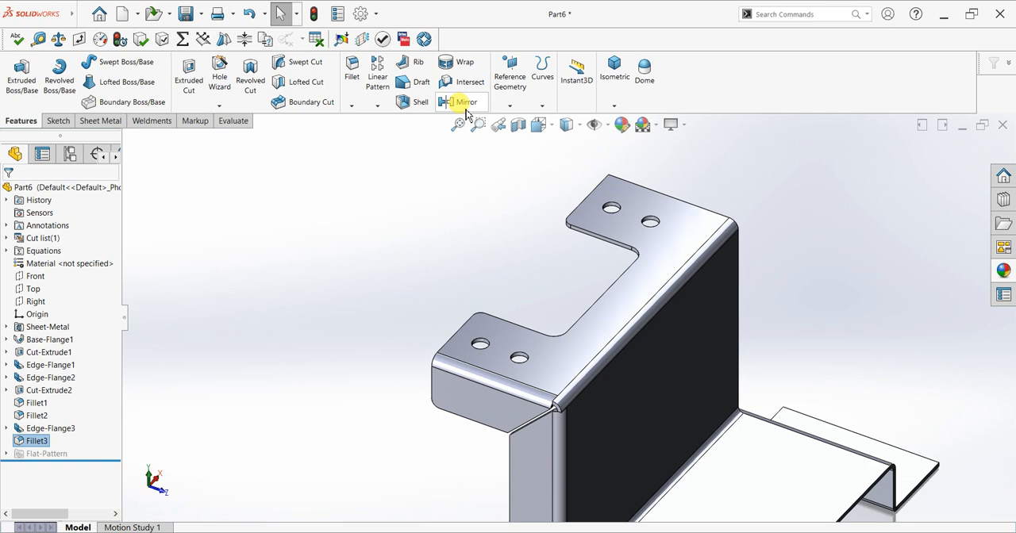
{"action": "left_click", "coordinate": [508, 104]}
{"action": "left_click", "coordinate": [509, 120]}
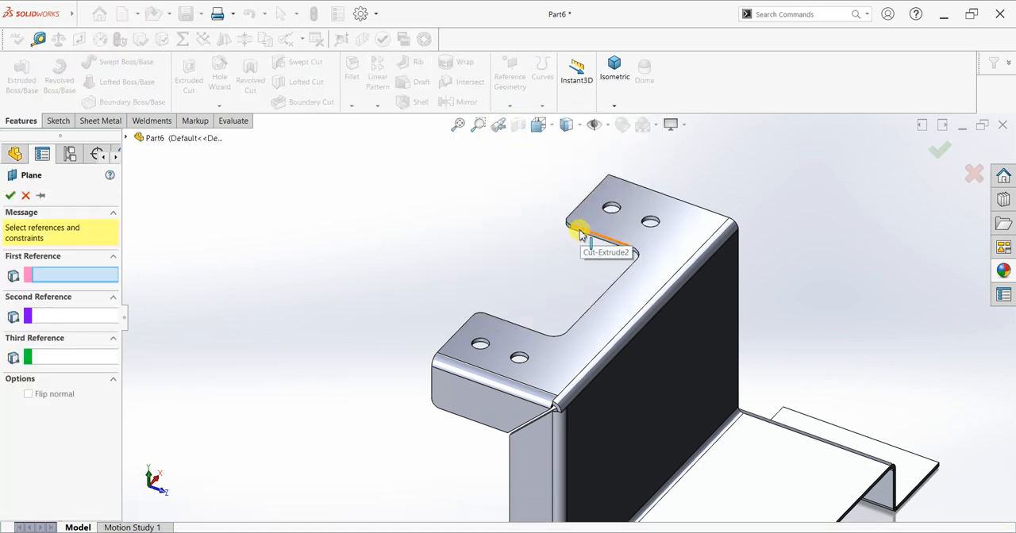
{"action": "scroll", "coordinate": [568, 241], "scroll_direction": "down", "scroll_amount": 3}
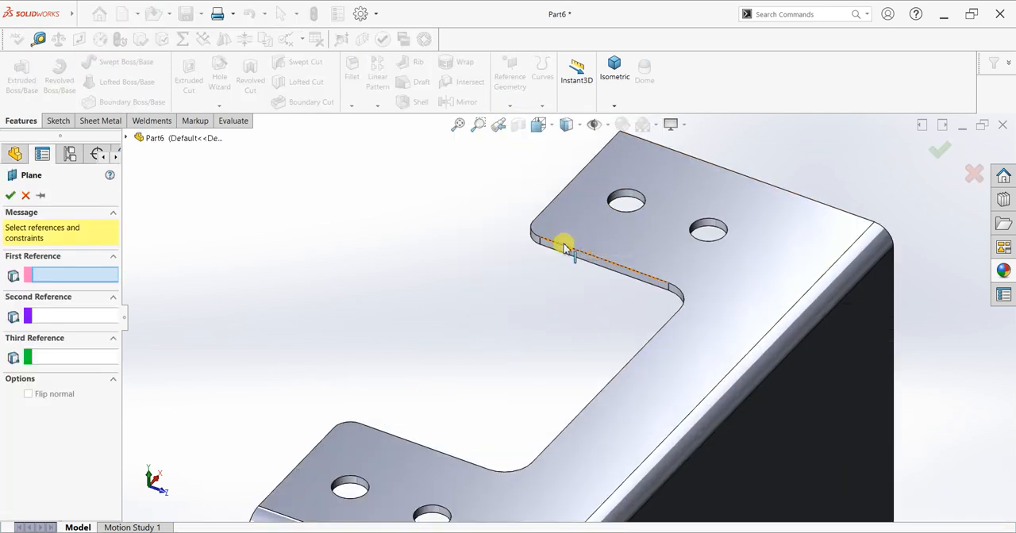
{"action": "left_click", "coordinate": [599, 262]}
{"action": "scroll", "coordinate": [601, 284], "scroll_direction": "up", "scroll_amount": 5}
{"action": "middle_click_drag", "start_coordinate": [594, 277], "coordinate": [491, 211]}
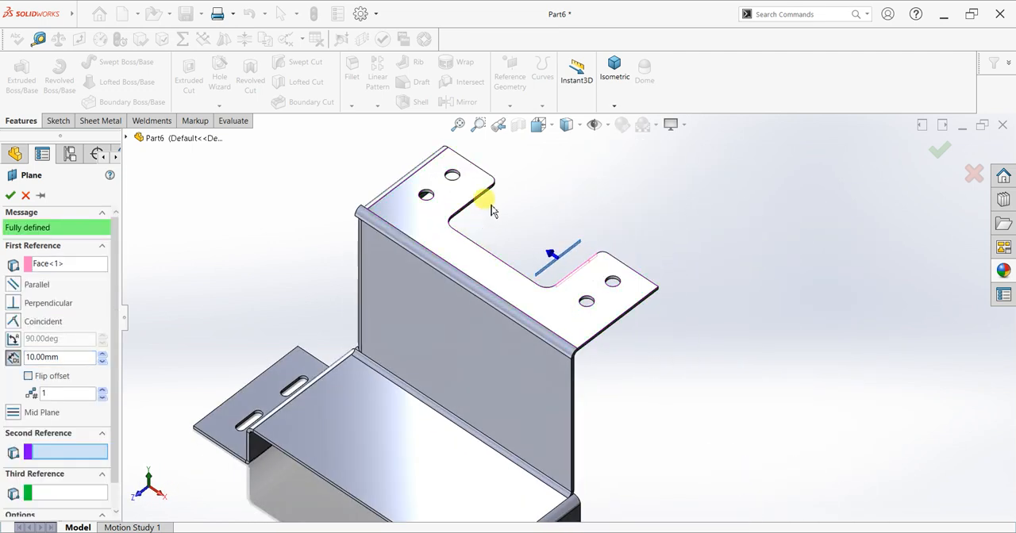
{"action": "scroll", "coordinate": [491, 209], "scroll_direction": "down", "scroll_amount": 2}
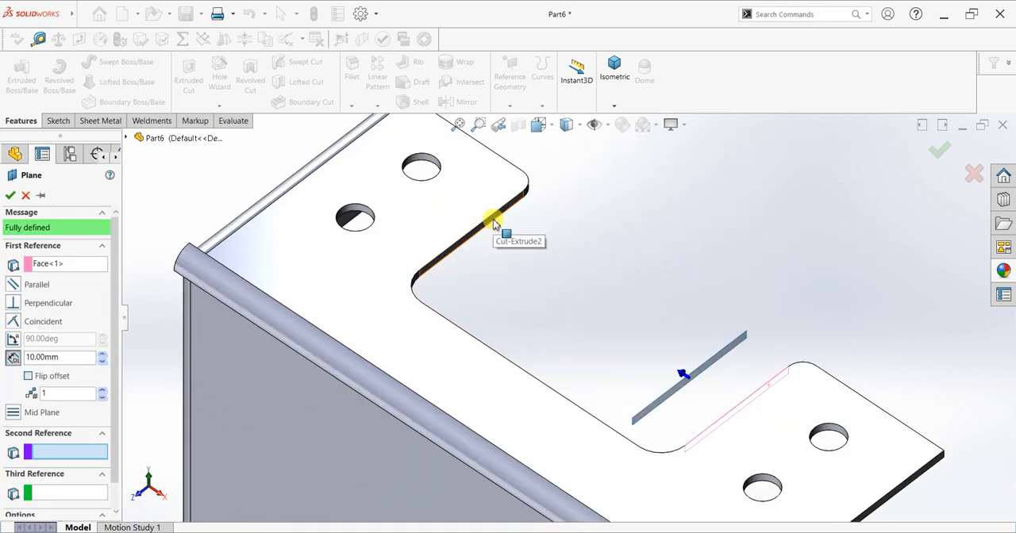
{"action": "left_click", "coordinate": [493, 223]}
{"action": "left_click", "coordinate": [9, 197]}
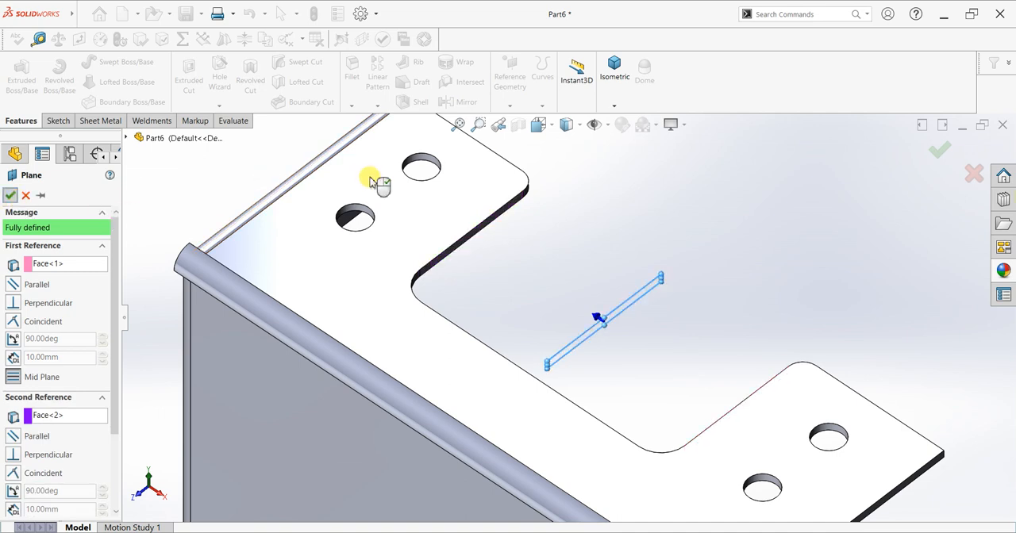
Set up a feature mirror of the two-edge side flange about the new mid plane.
{"action": "scroll", "coordinate": [648, 274], "scroll_direction": "up", "scroll_amount": 2}
{"action": "middle_click_drag", "start_coordinate": [648, 274], "coordinate": [692, 214]}
{"action": "left_click", "coordinate": [446, 107]}
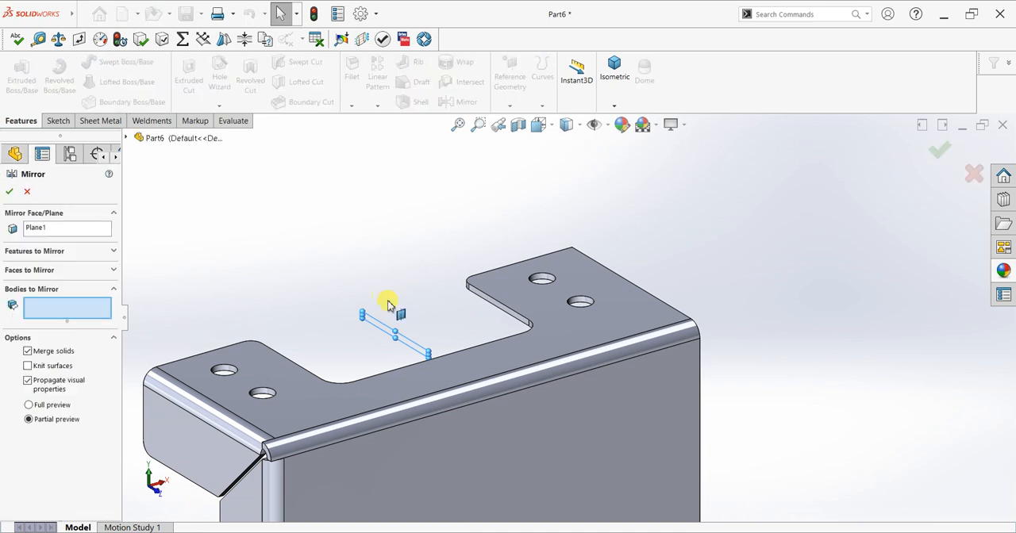
{"action": "scroll", "coordinate": [386, 297], "scroll_direction": "up", "scroll_amount": 3}
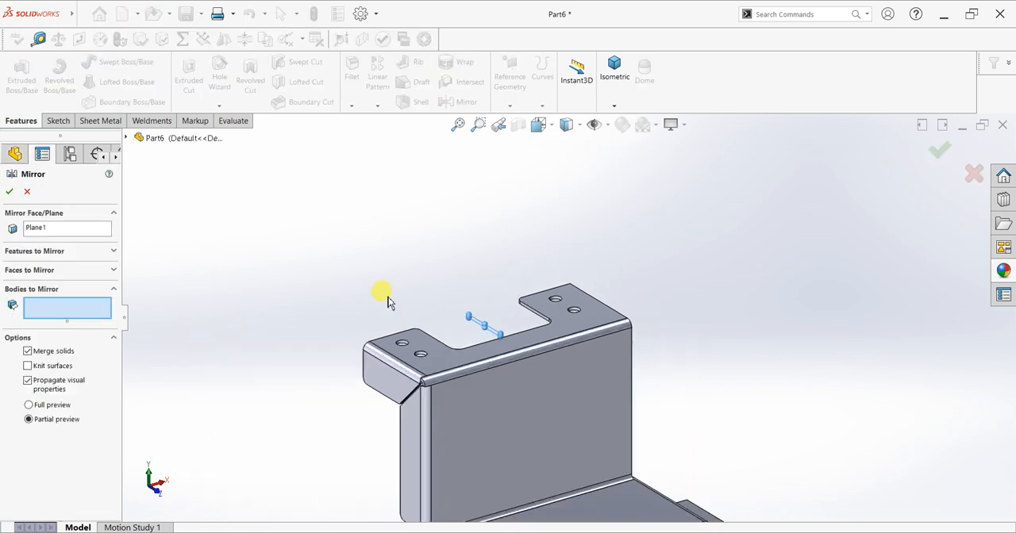
{"action": "left_click", "coordinate": [38, 251]}
{"action": "left_click", "coordinate": [413, 362]}
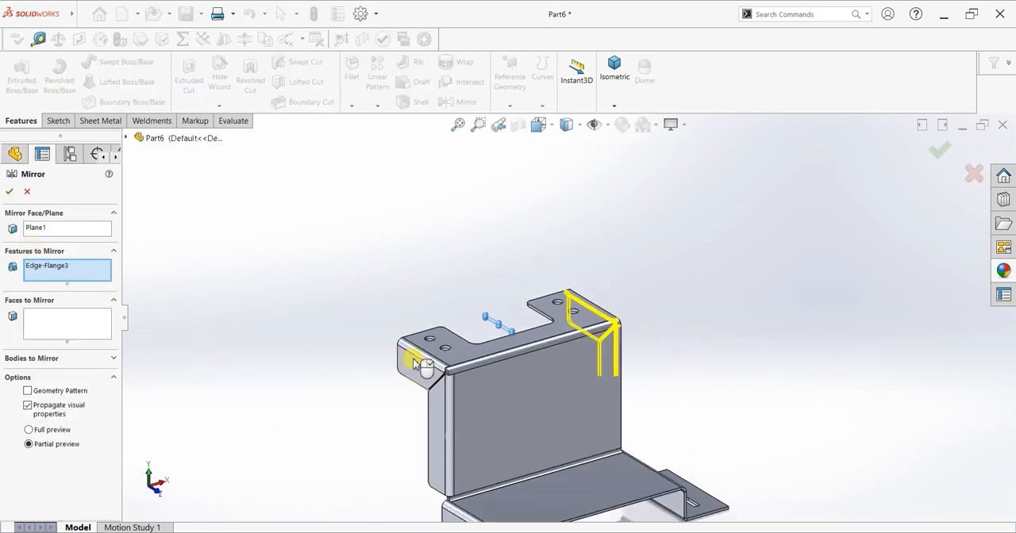
{"action": "left_click", "coordinate": [432, 405]}
{"action": "left_click", "coordinate": [435, 411]}
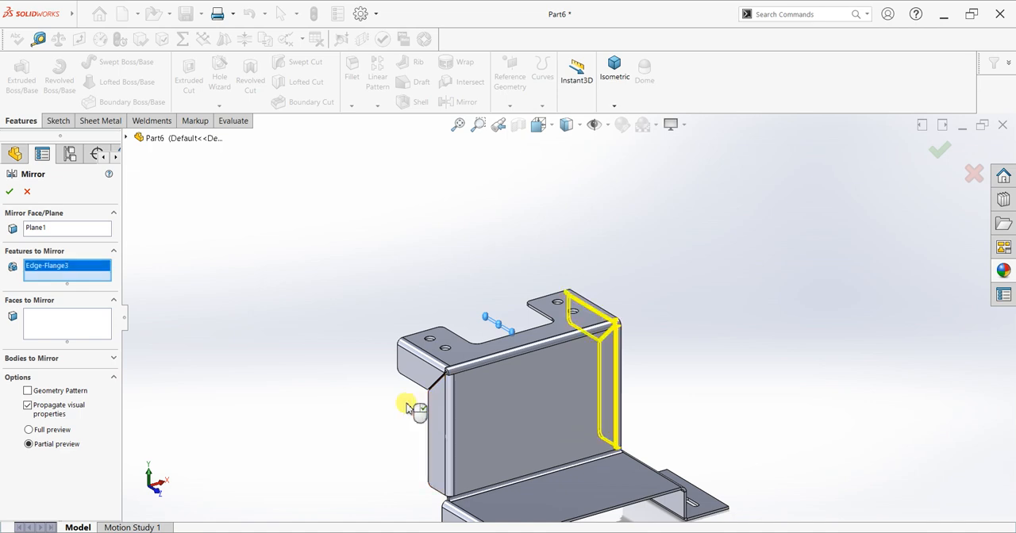
Add the side flange's corner fillet to the features to mirror and create the mirror.
{"action": "middle_click_drag", "start_coordinate": [408, 386], "coordinate": [526, 346]}
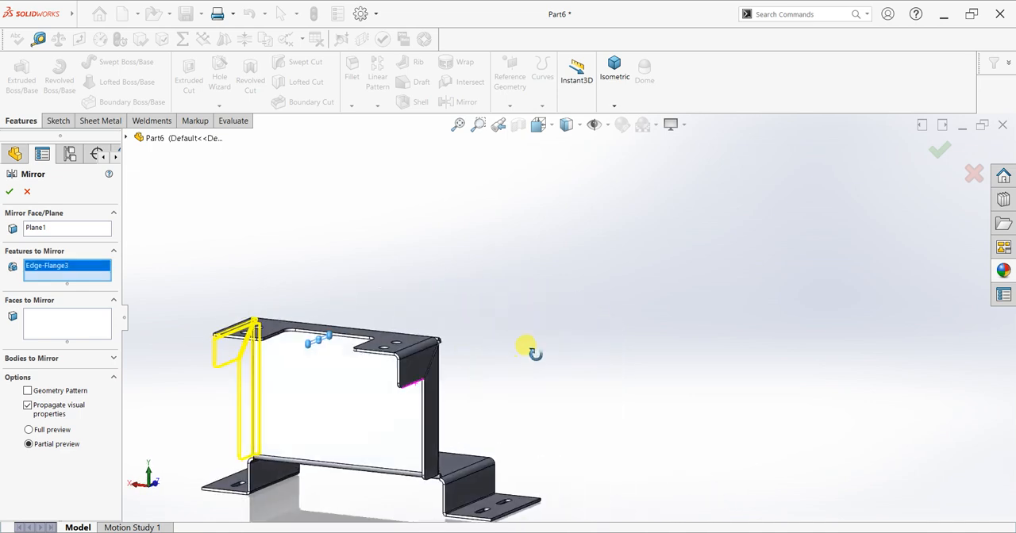
{"action": "scroll", "coordinate": [415, 392], "scroll_direction": "down", "scroll_amount": 5}
{"action": "left_click", "coordinate": [426, 351]}
{"action": "left_click", "coordinate": [426, 351]}
{"action": "scroll", "coordinate": [465, 408], "scroll_direction": "up", "scroll_amount": 5}
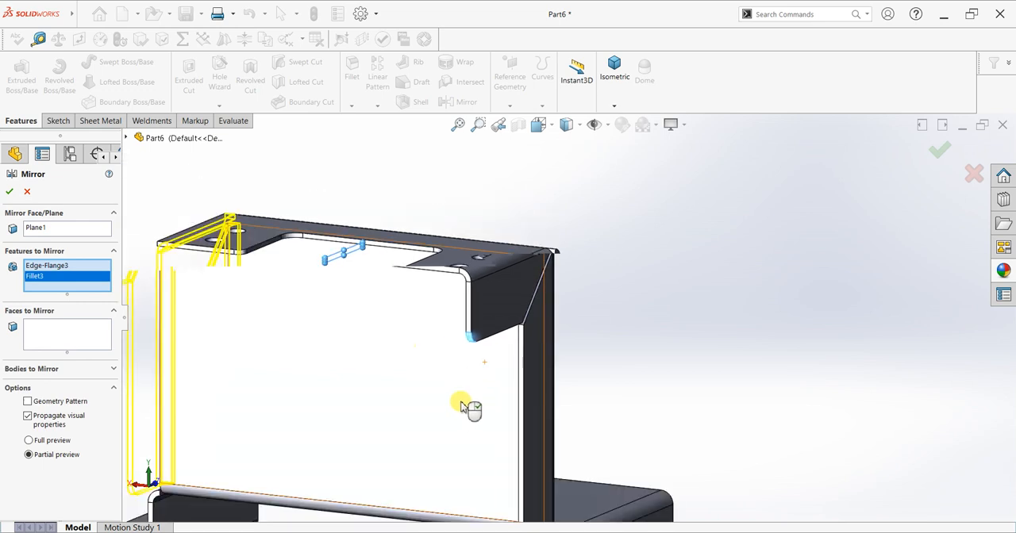
{"action": "scroll", "coordinate": [500, 429], "scroll_direction": "down", "scroll_amount": 5}
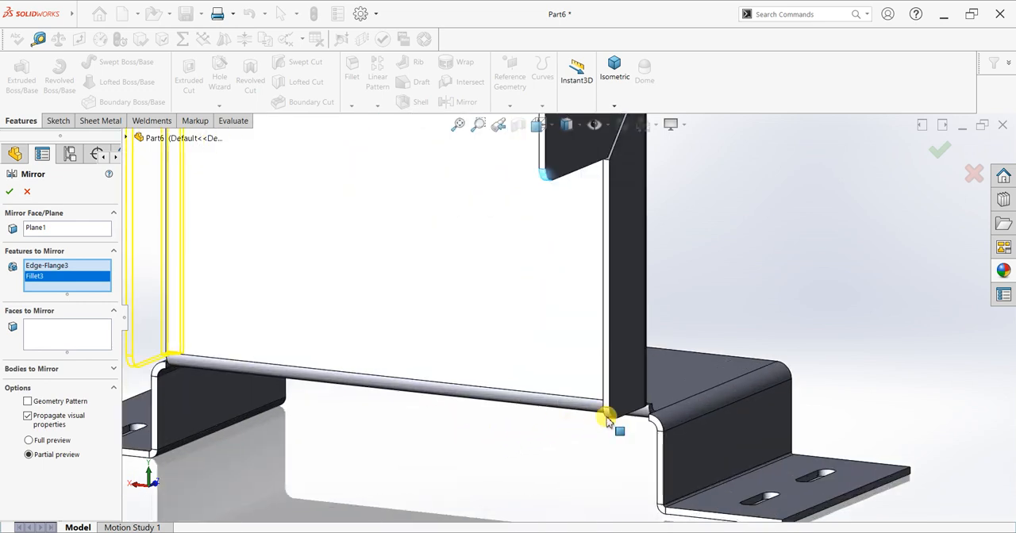
{"action": "scroll", "coordinate": [520, 409], "scroll_direction": "up", "scroll_amount": 5}
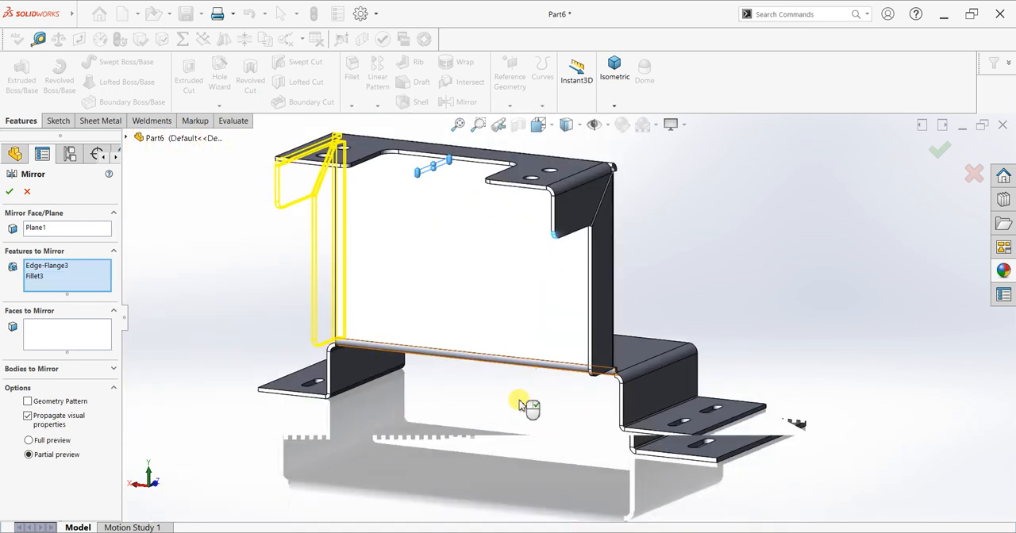
{"action": "scroll", "coordinate": [585, 391], "scroll_direction": "down", "scroll_amount": 5}
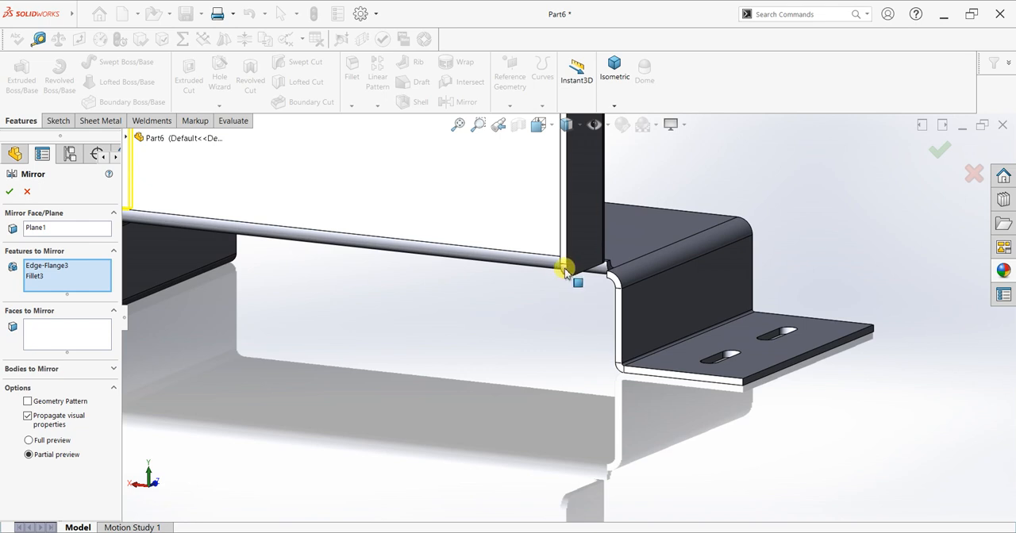
{"action": "scroll", "coordinate": [519, 286], "scroll_direction": "up", "scroll_amount": 5}
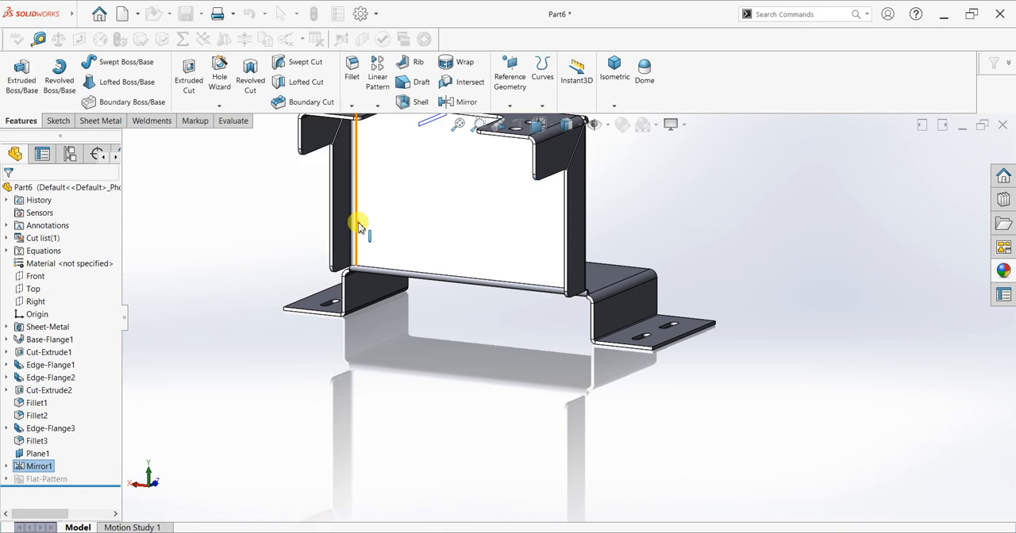
Hide the mid plane located in the top flange's cutout.
{"action": "scroll", "coordinate": [411, 210], "scroll_direction": "up", "scroll_amount": 4}
{"action": "middle_click_drag", "start_coordinate": [641, 208], "coordinate": [492, 261]}
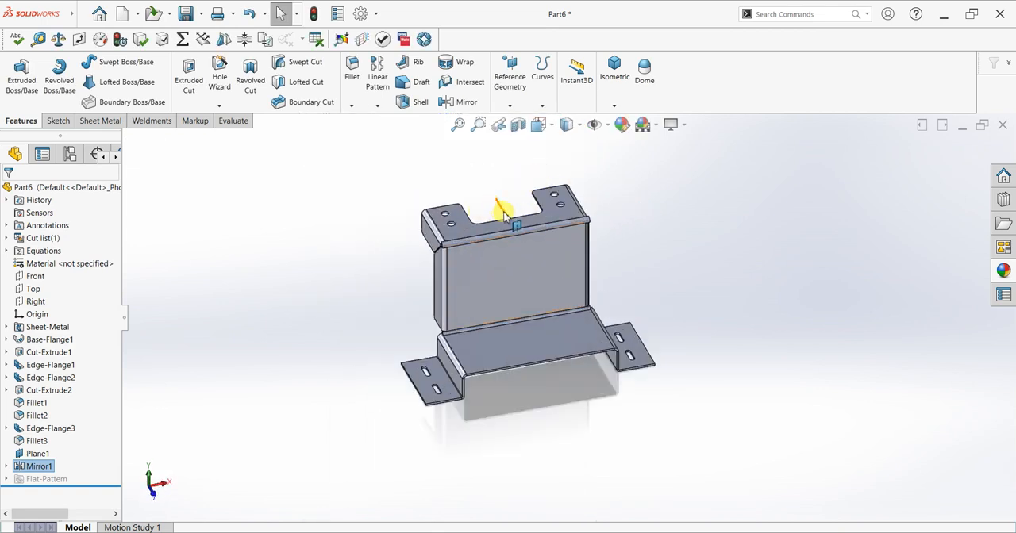
{"action": "left_click", "coordinate": [505, 216]}
{"action": "left_click", "coordinate": [654, 283]}
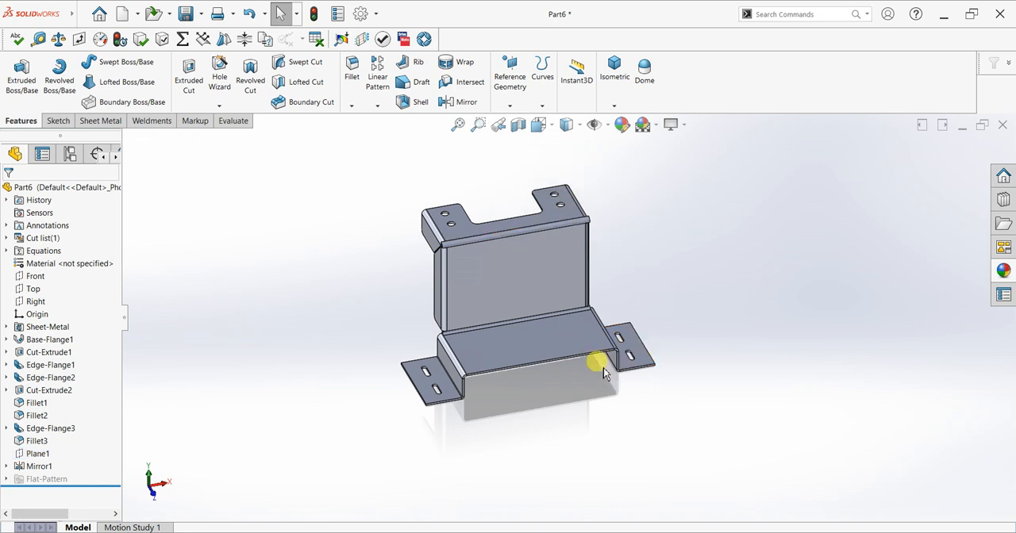
Reopen the original two-edge side flange for editing and set its gap distance to 0.5 mm.
{"action": "middle_click_drag", "start_coordinate": [551, 386], "coordinate": [597, 379]}
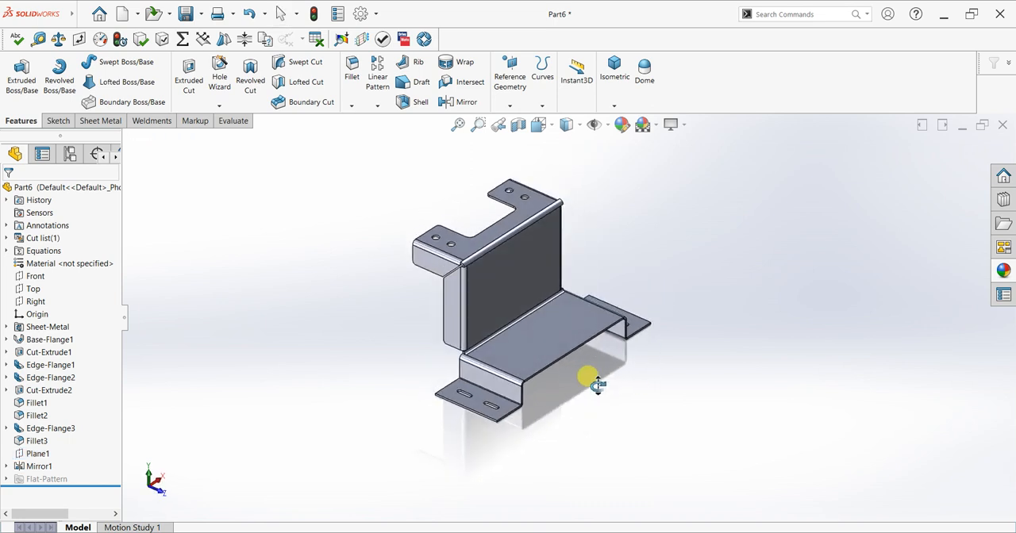
{"action": "scroll", "coordinate": [556, 223], "scroll_direction": "down", "scroll_amount": 4}
{"action": "middle_click_drag", "start_coordinate": [554, 264], "coordinate": [522, 246]}
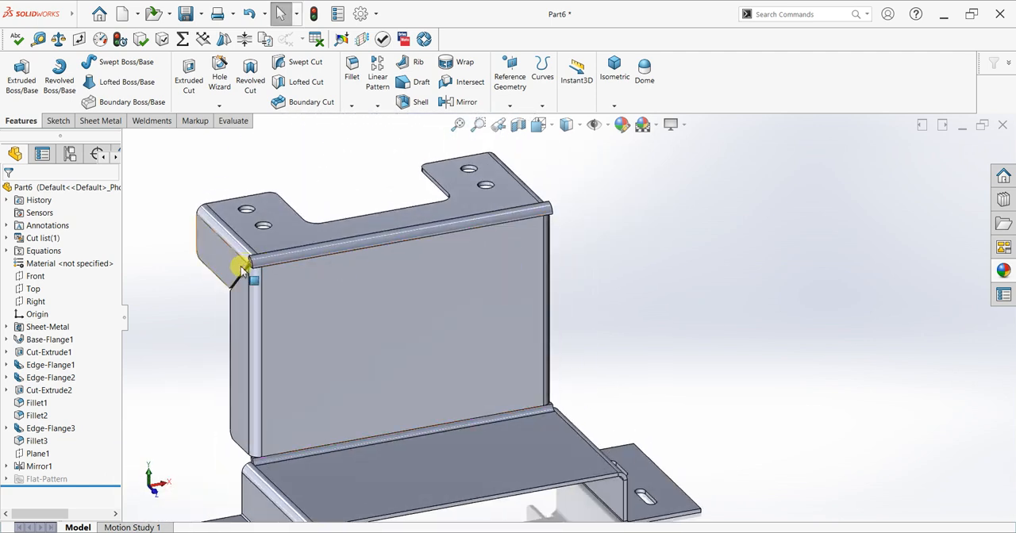
{"action": "scroll", "coordinate": [260, 280], "scroll_direction": "down", "scroll_amount": 3}
{"action": "scroll", "coordinate": [264, 282], "scroll_direction": "down", "scroll_amount": 3}
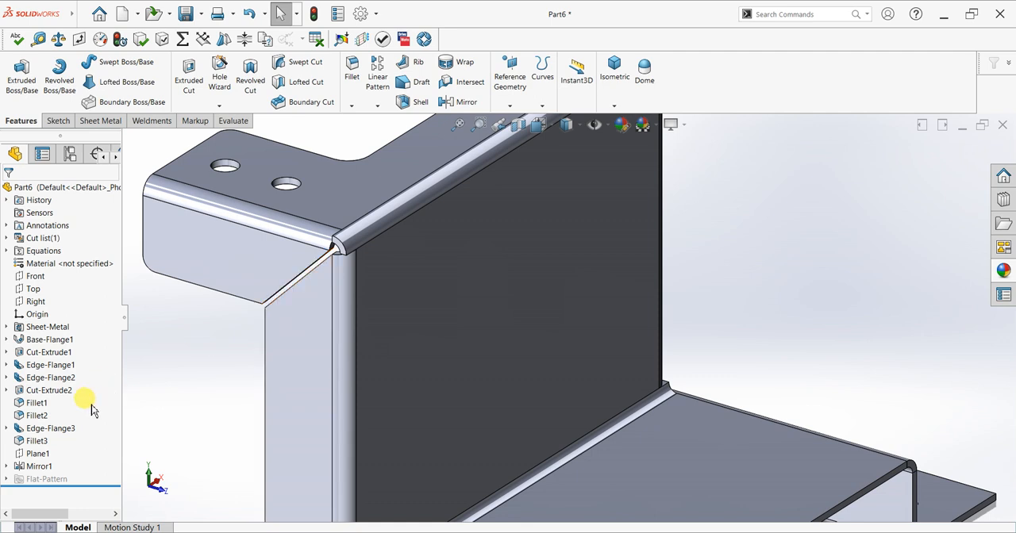
{"action": "left_click", "coordinate": [35, 431]}
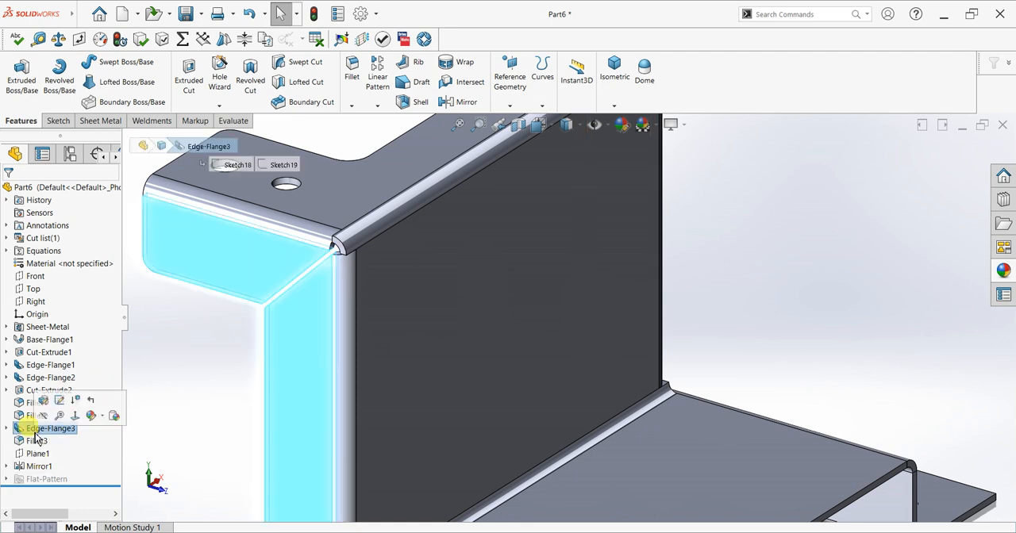
{"action": "left_click", "coordinate": [45, 401]}
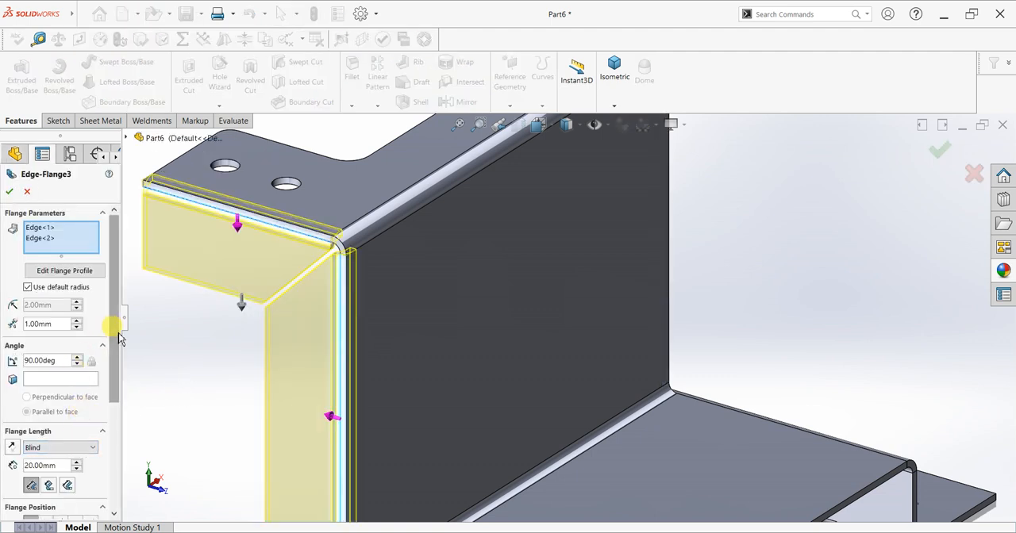
{"action": "double_click", "coordinate": [58, 324]}
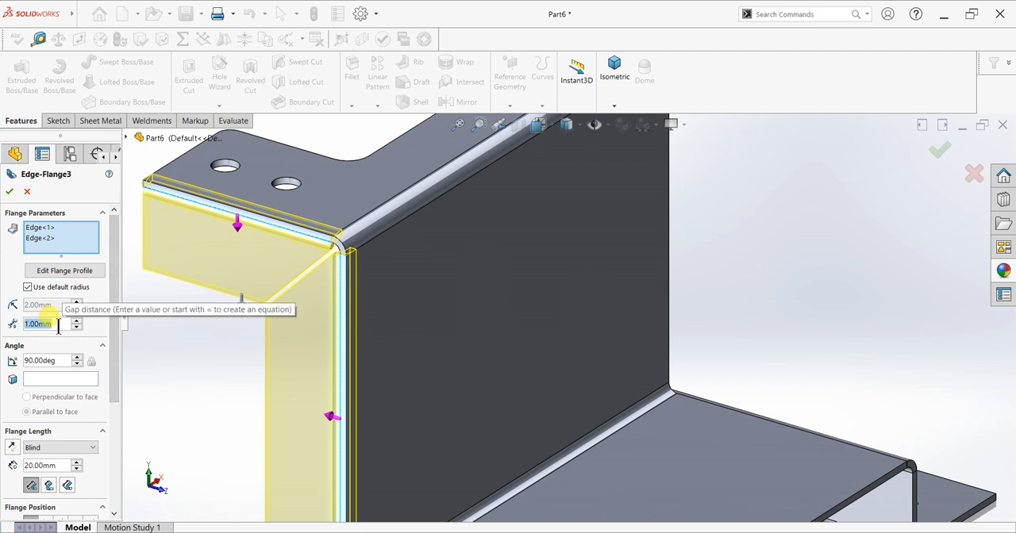
{"action": "type", "text": "0."}
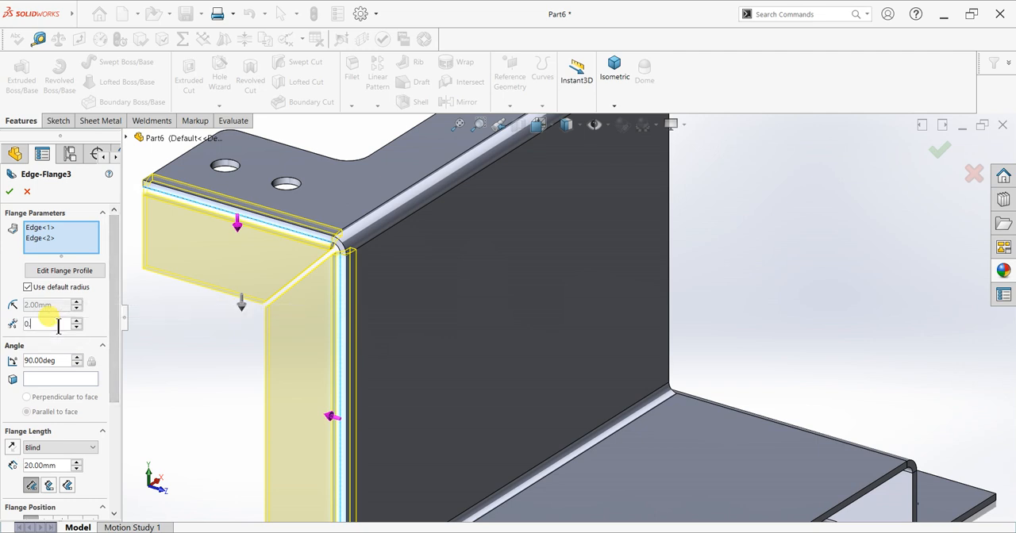
{"action": "type", "text": "5"}
{"action": "key", "text": "Return"}
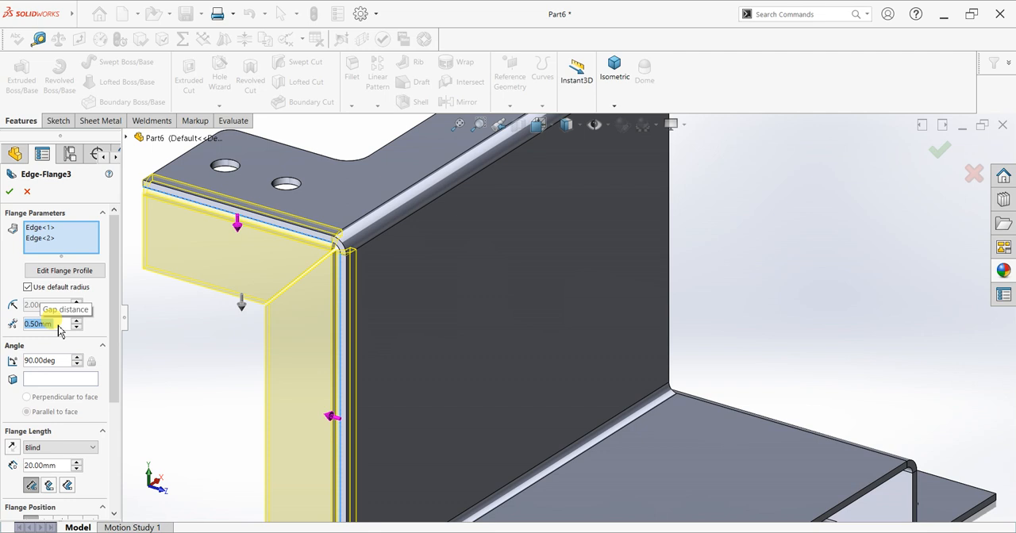
Change the two-edge side flange's custom relief type to Obround and apply the edit.
{"action": "left_click_drag", "start_coordinate": [112, 382], "coordinate": [115, 470]}
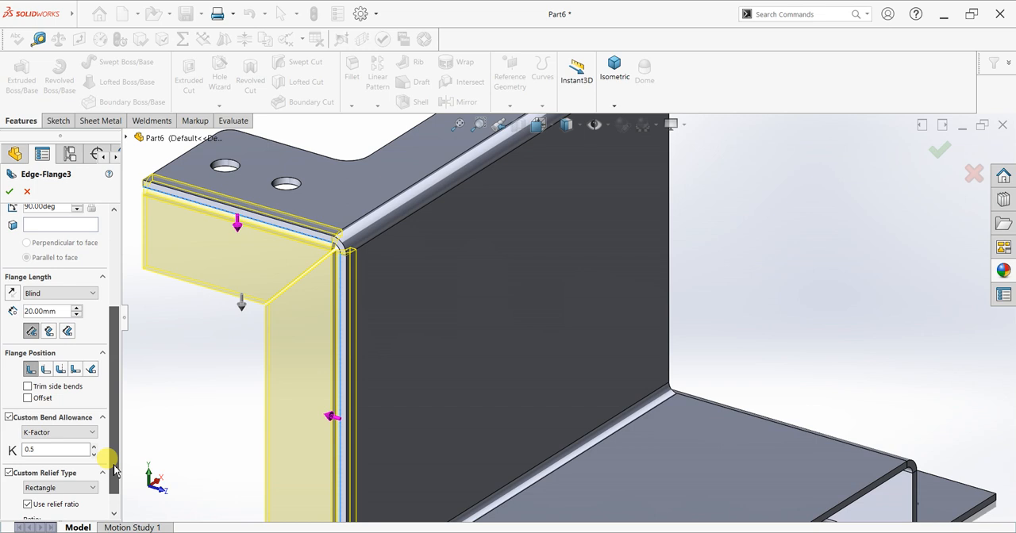
{"action": "left_click", "coordinate": [43, 487]}
{"action": "left_click", "coordinate": [39, 499]}
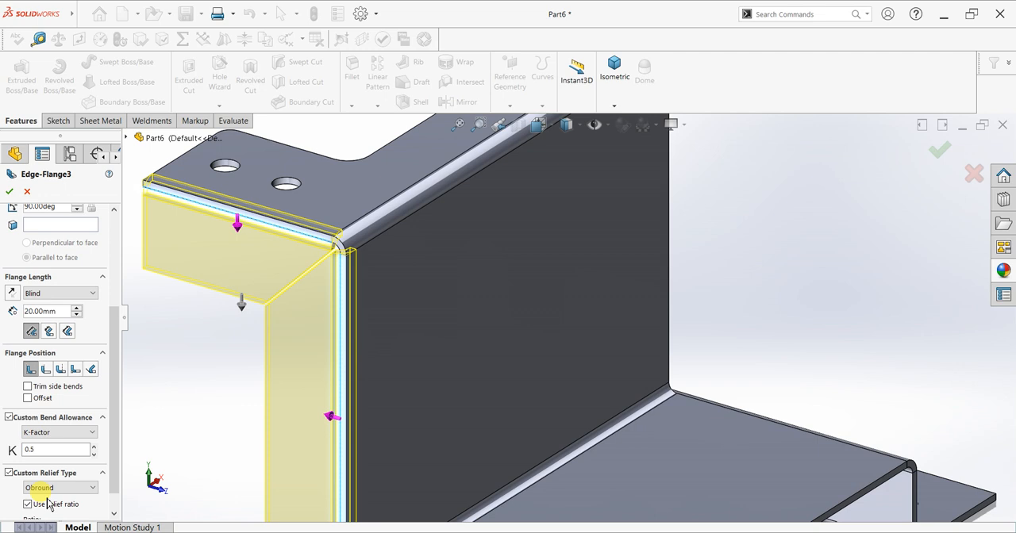
{"action": "left_click", "coordinate": [9, 192]}
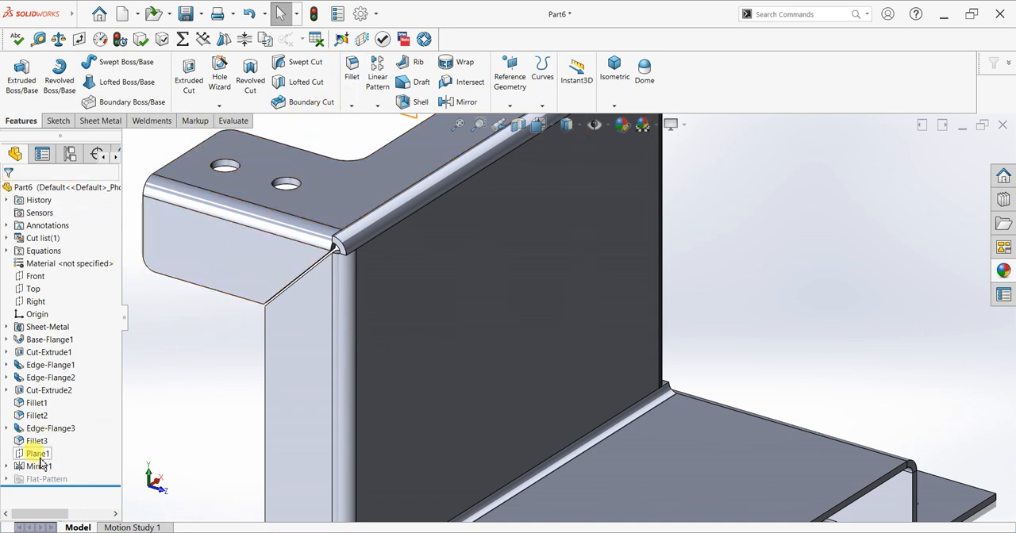
Reopen the original two-edge side flange and set its flange position to Material Outside.
{"action": "left_click", "coordinate": [50, 429]}
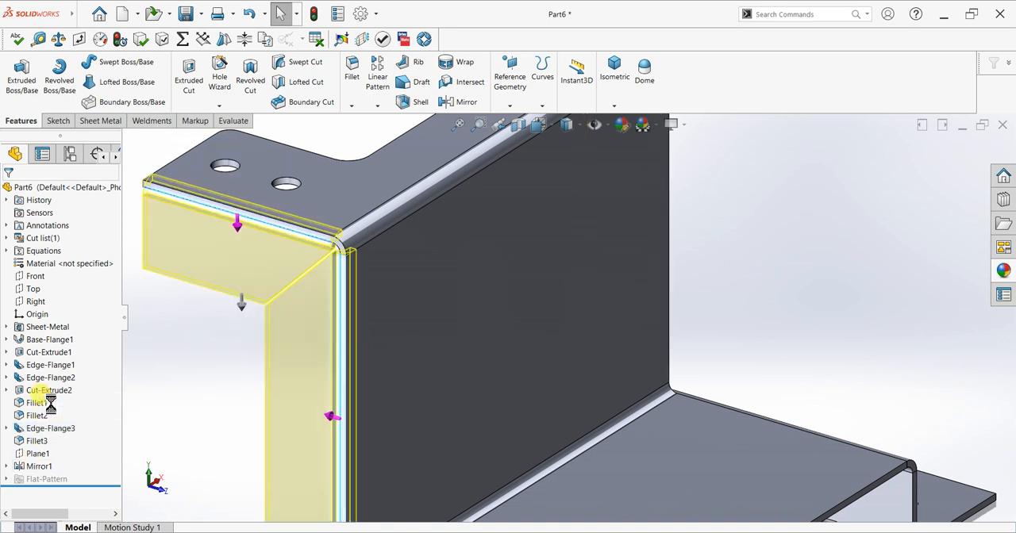
{"action": "left_click_drag", "start_coordinate": [115, 386], "coordinate": [113, 470]}
{"action": "left_click", "coordinate": [45, 383]}
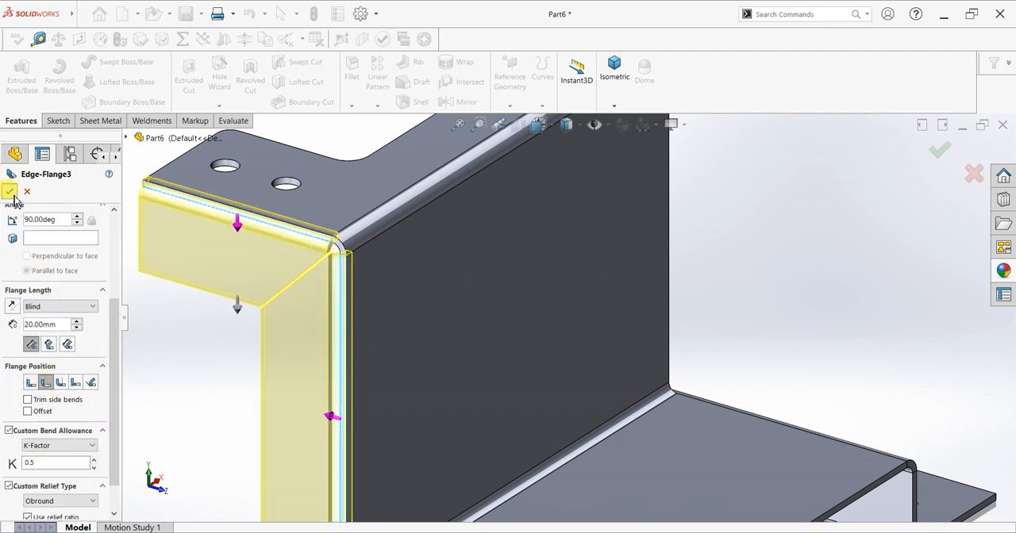
{"action": "left_click", "coordinate": [529, 258]}
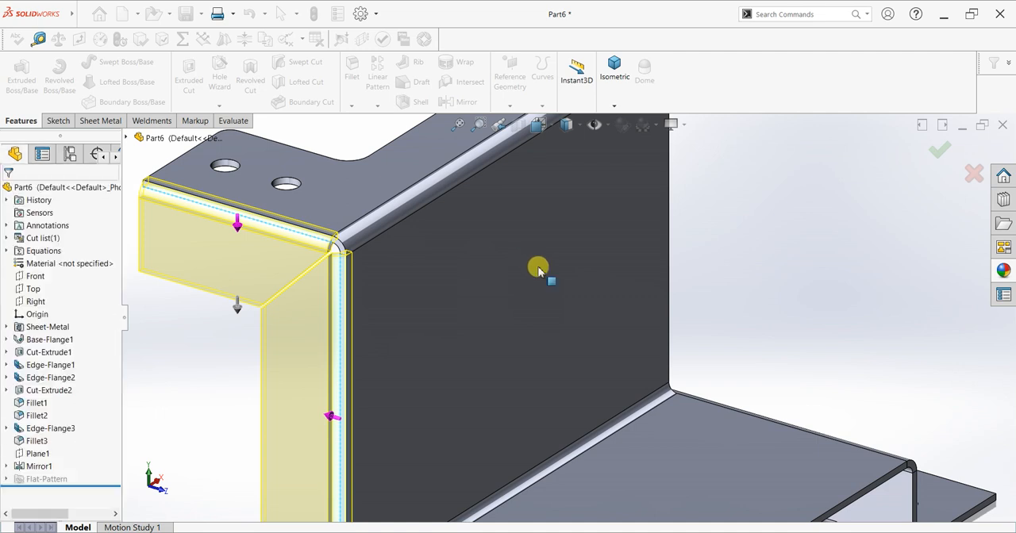
Show the whole bracket in an isometric view to examine the updated side flanges.
{"action": "scroll", "coordinate": [685, 279], "scroll_direction": "up", "scroll_amount": 6}
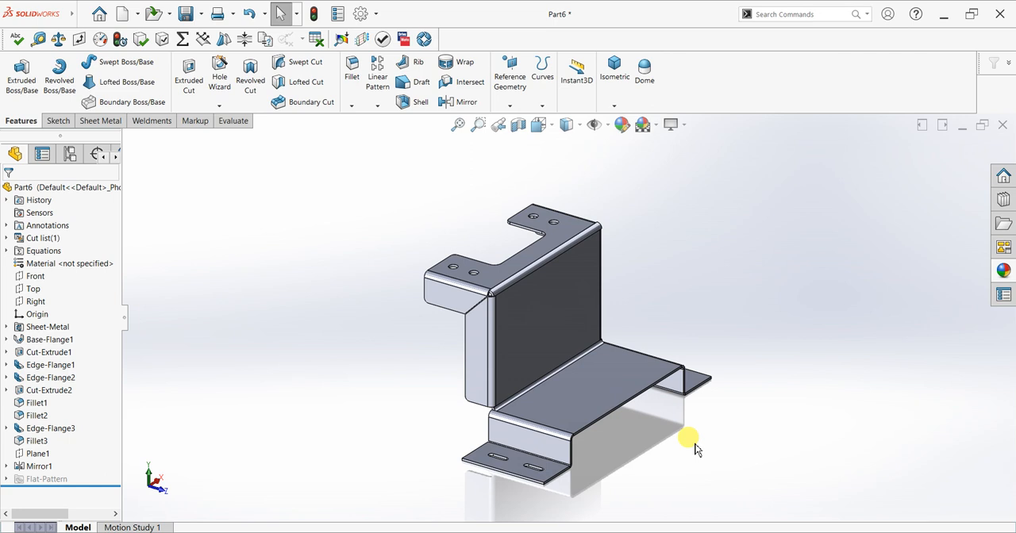
{"action": "key", "text": "space"}
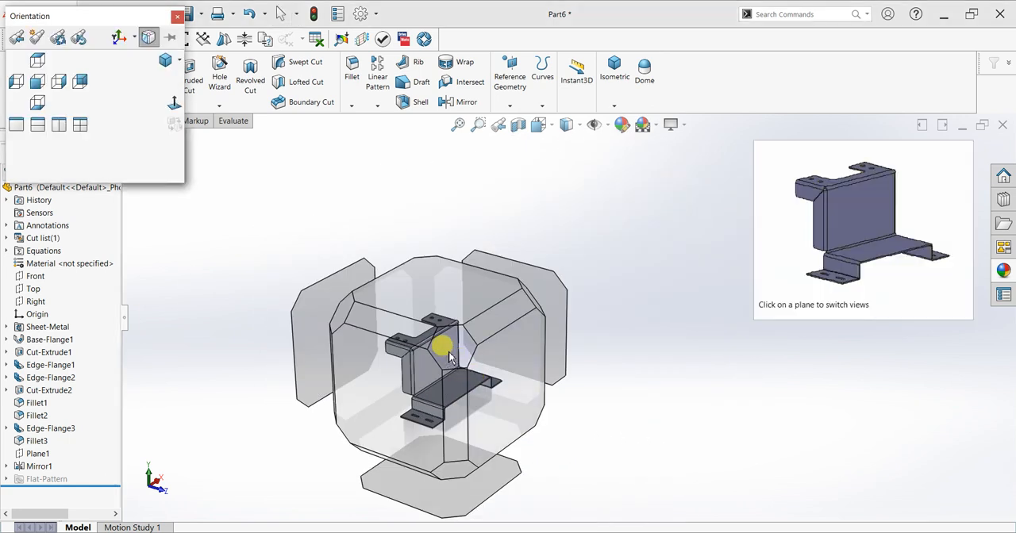
{"action": "left_click", "coordinate": [447, 355]}
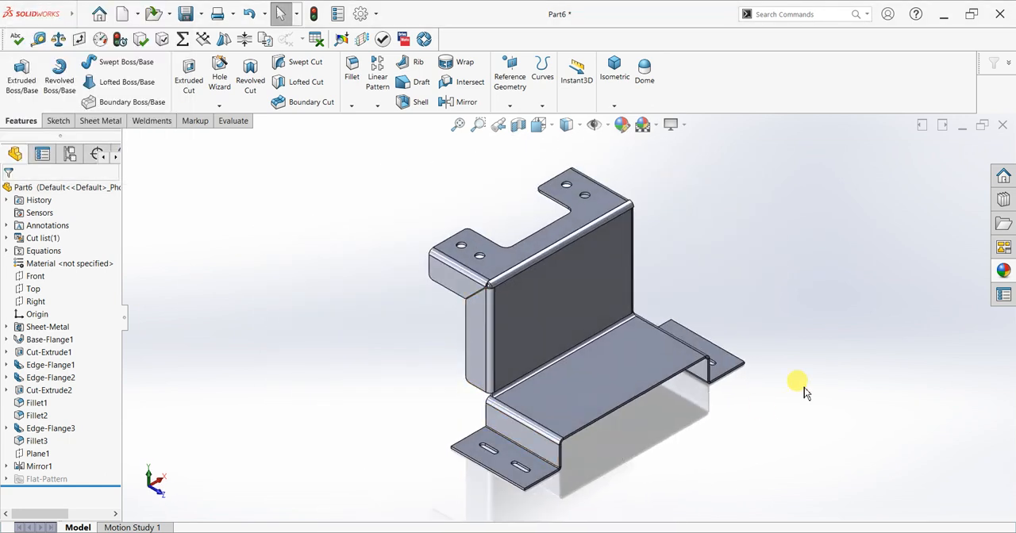
{"action": "scroll", "coordinate": [808, 387], "scroll_direction": "down", "scroll_amount": 4}
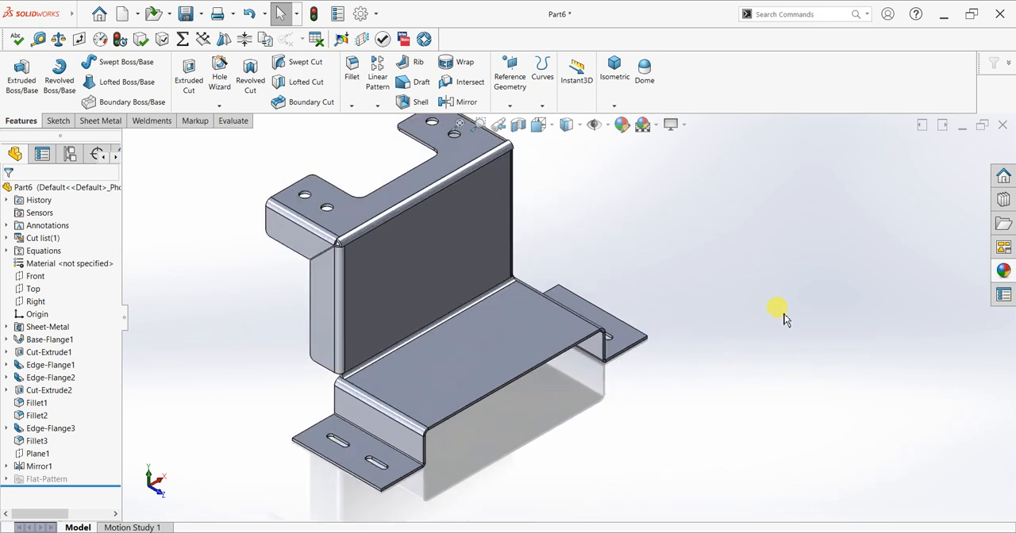